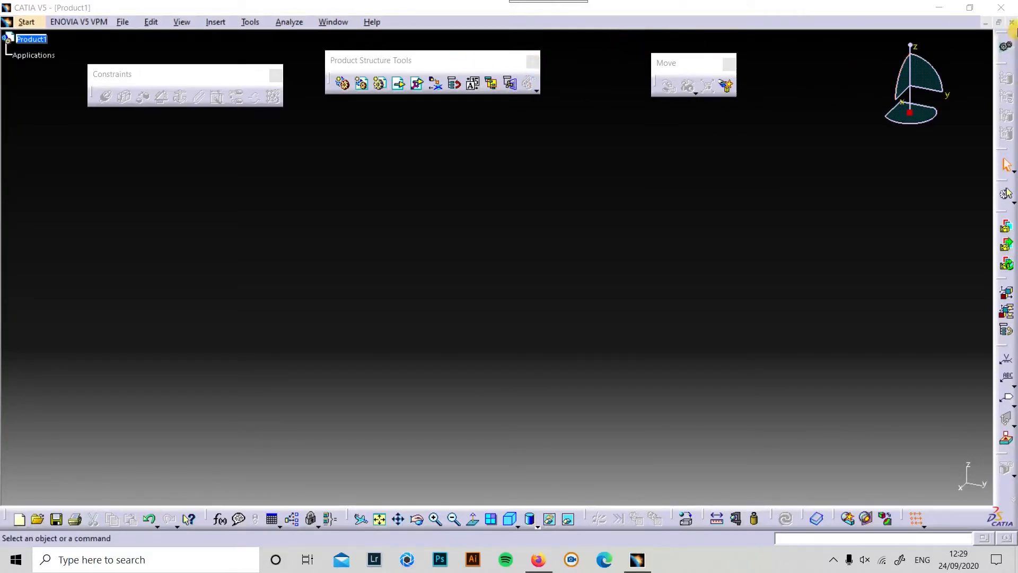
# Close the open product and create a new Part document with the suggested name Part1 and hybrid design enabled
pyautogui.click(1012, 23)
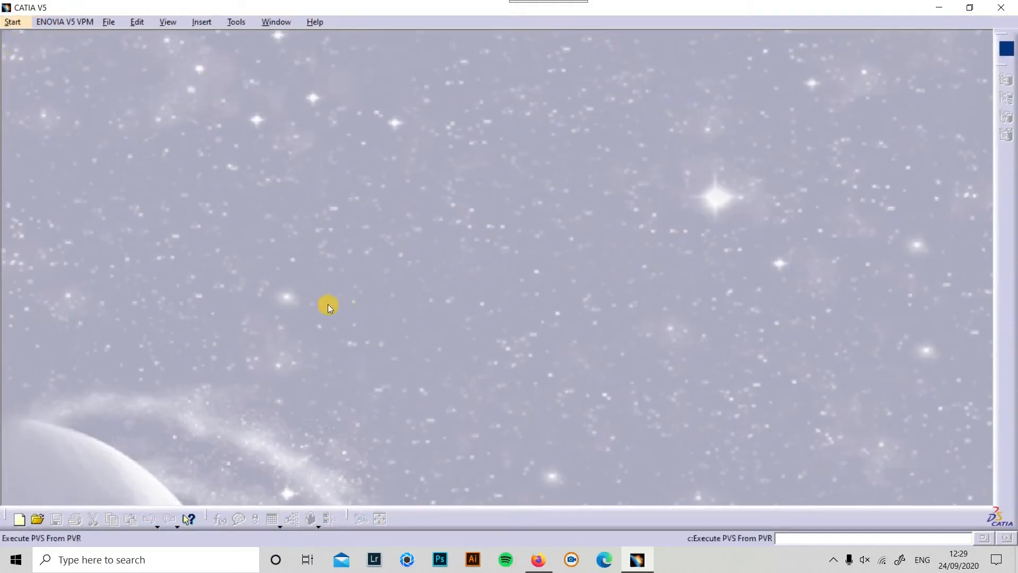
pyautogui.click(109, 24)
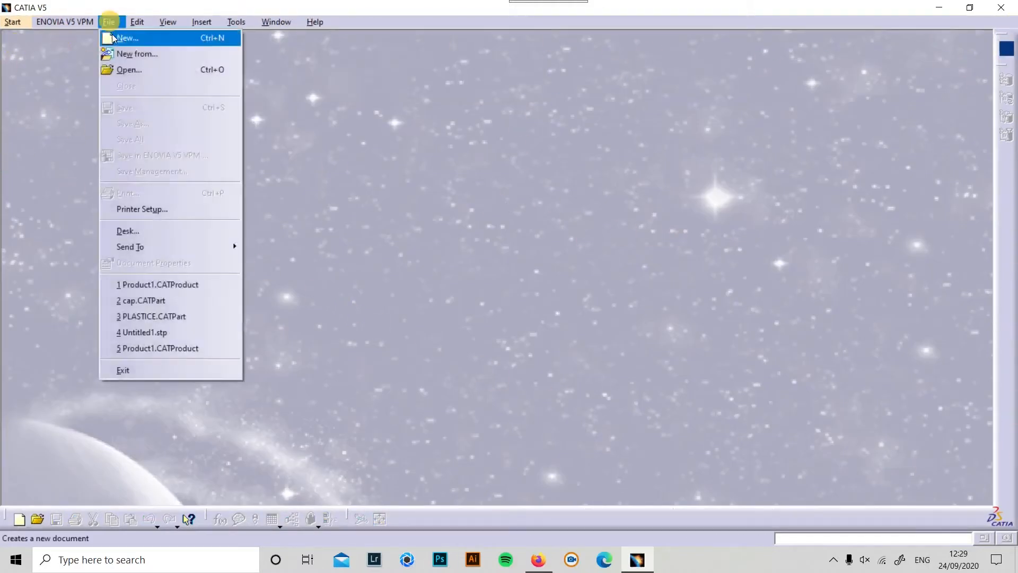
pyautogui.click(112, 36)
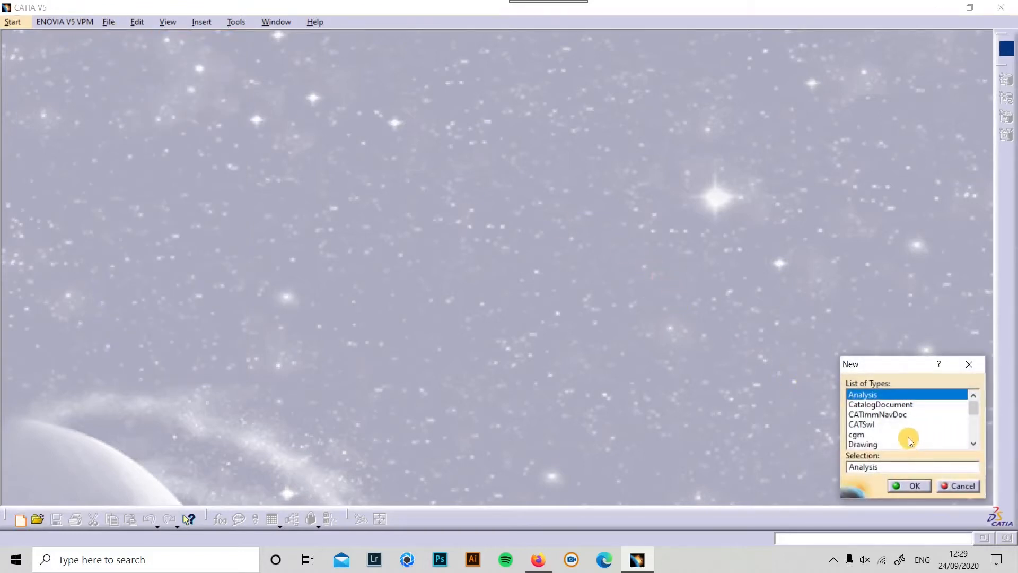
pyautogui.scroll(-3, 890, 432)
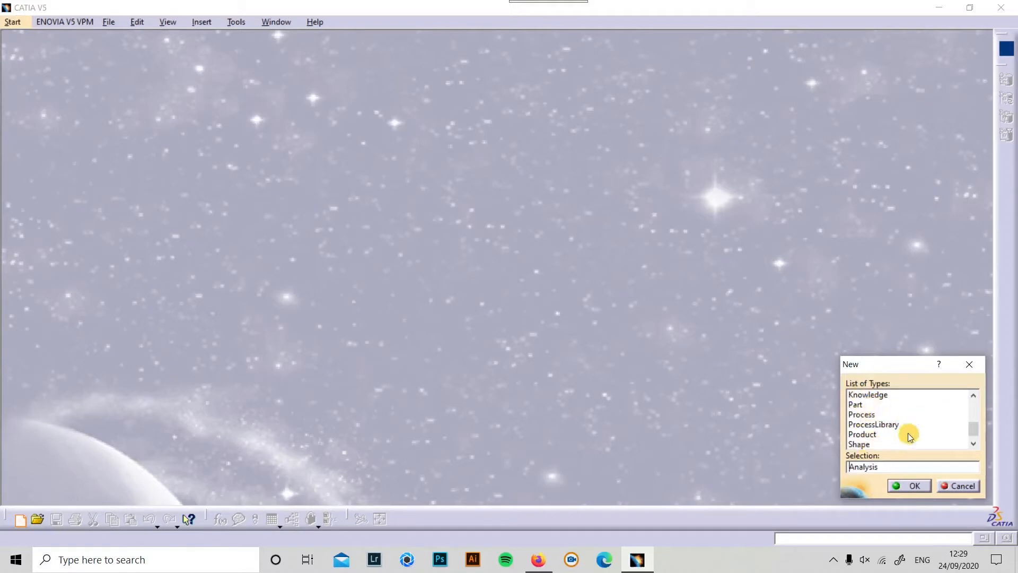
pyautogui.scroll(-1, 876, 437)
pyautogui.scroll(3, 902, 437)
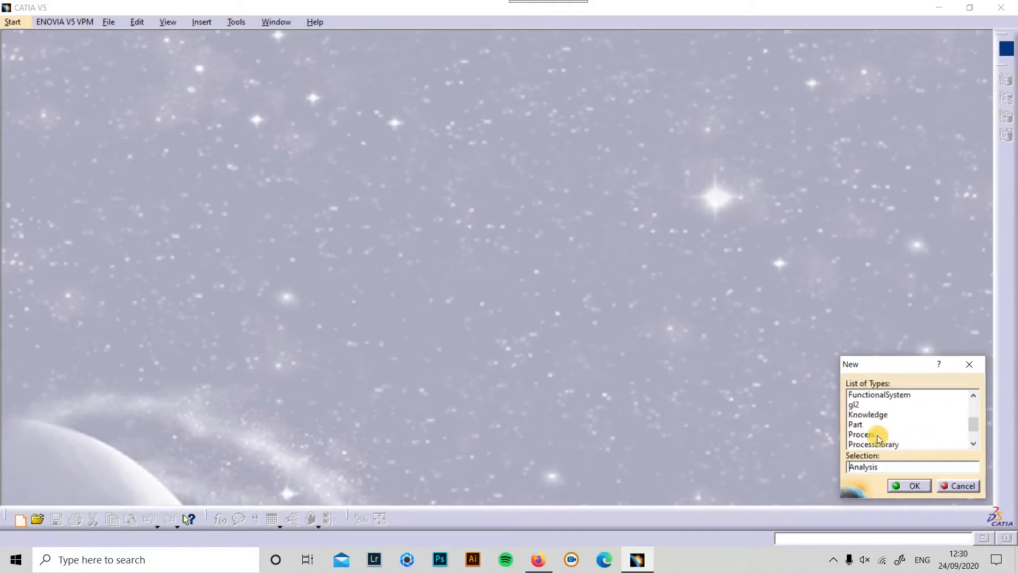
pyautogui.click(857, 431)
pyautogui.scroll(-3, 880, 445)
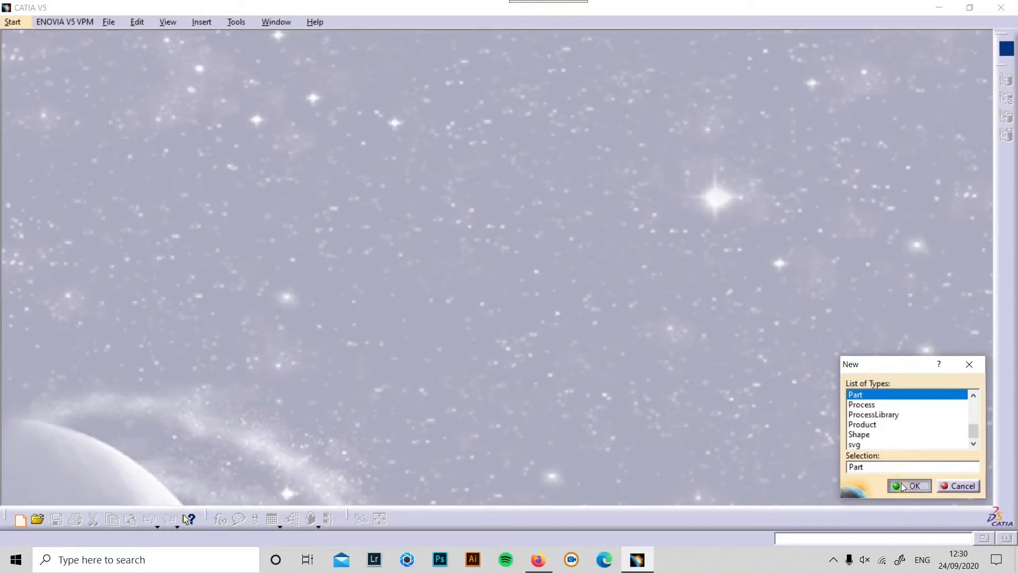
pyautogui.click(907, 486)
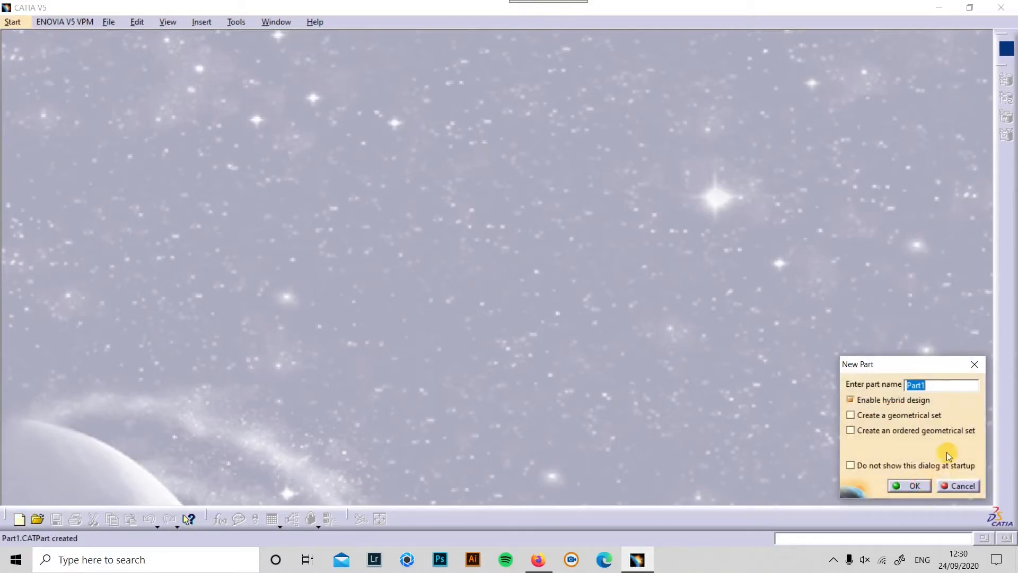
pyautogui.click(908, 485)
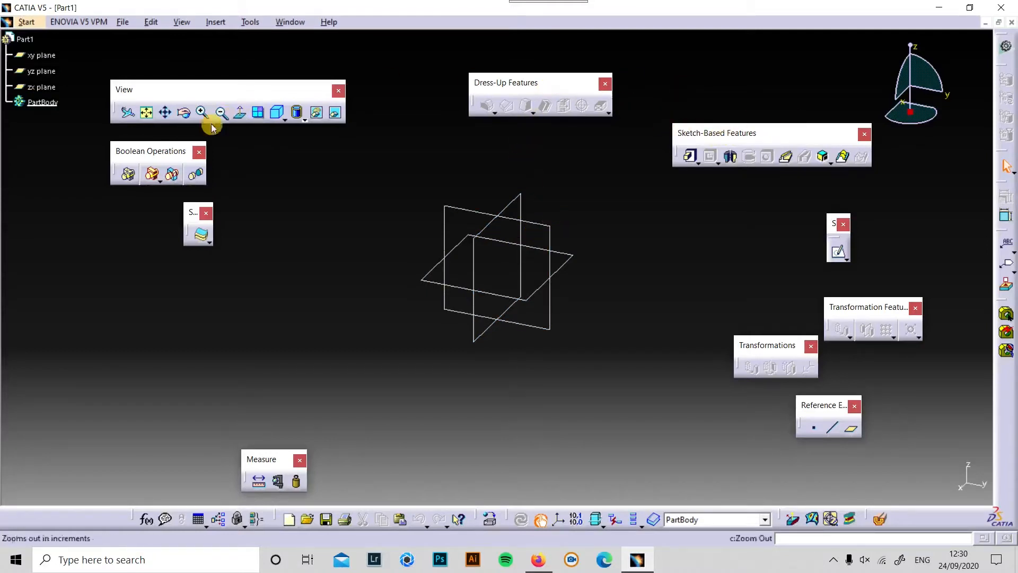
# Hide all the floating toolbars, including Dress-Up Features, Sketch-Based Features, Transformation Features, Reference Elements, Measure, Boolean Operations and View
pyautogui.click(605, 84)
pyautogui.click(887, 137)
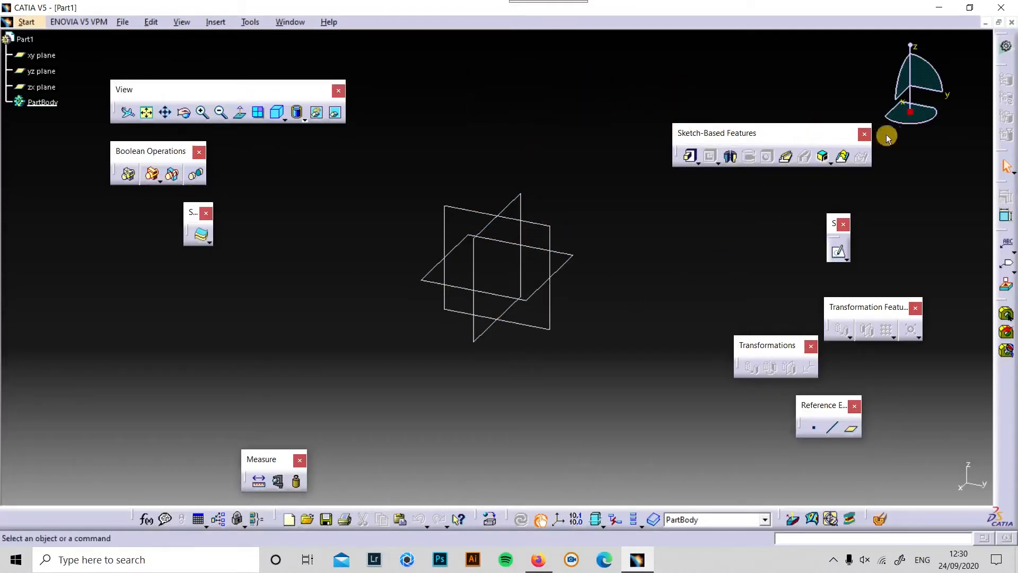
pyautogui.click(866, 134)
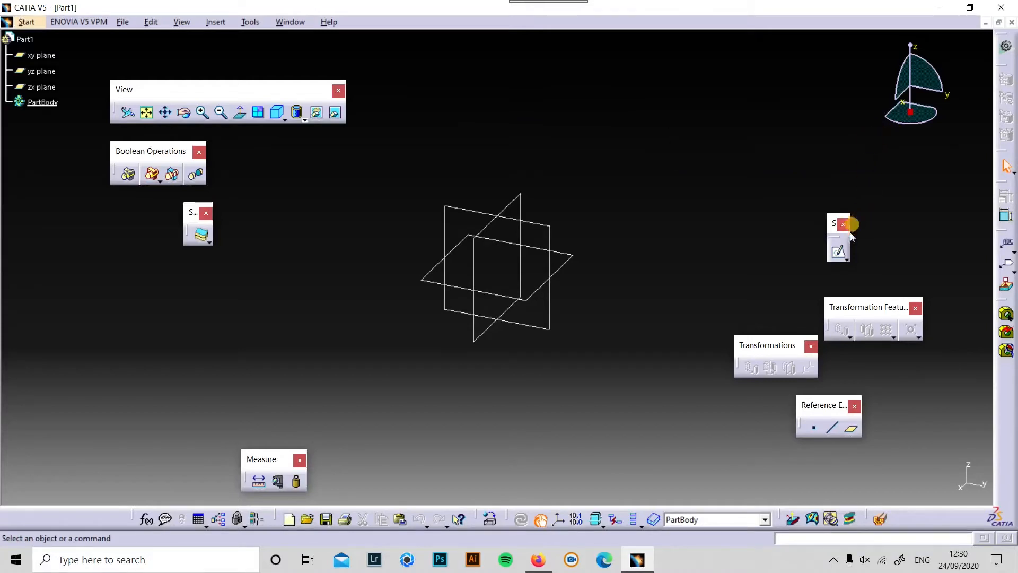
pyautogui.click(843, 224)
pyautogui.click(915, 306)
pyautogui.click(854, 406)
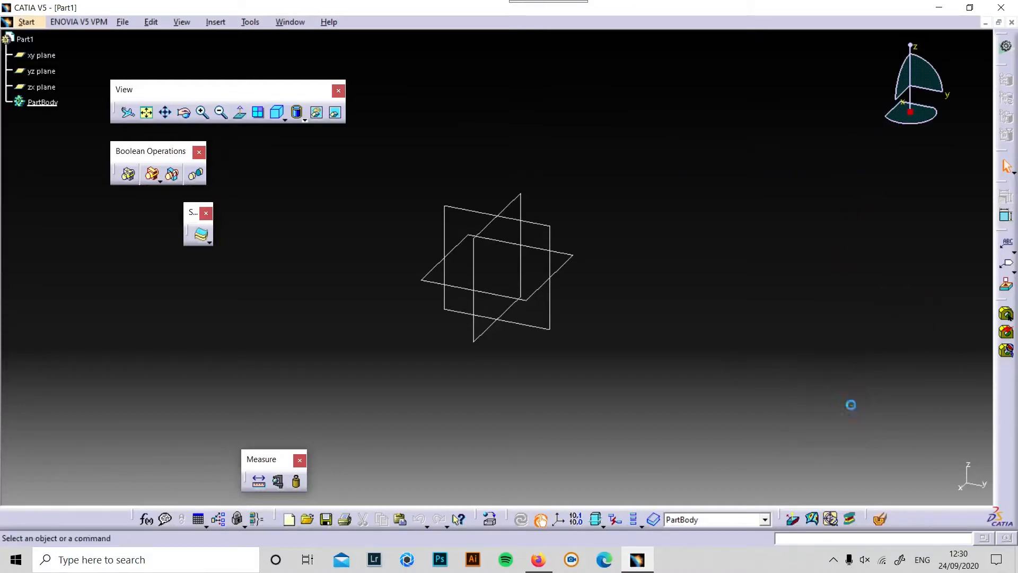
pyautogui.click(300, 460)
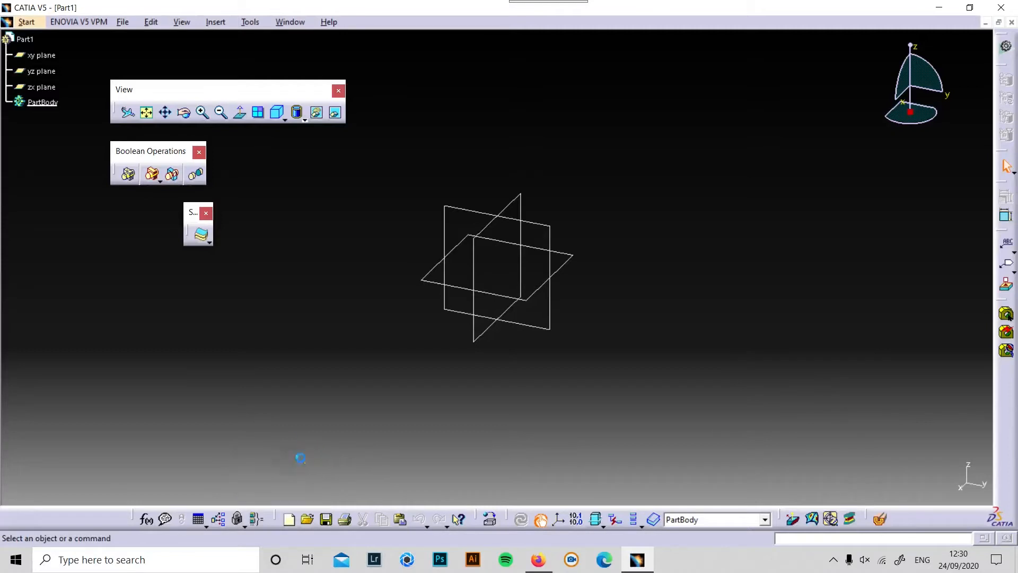
pyautogui.click(206, 213)
pyautogui.click(199, 152)
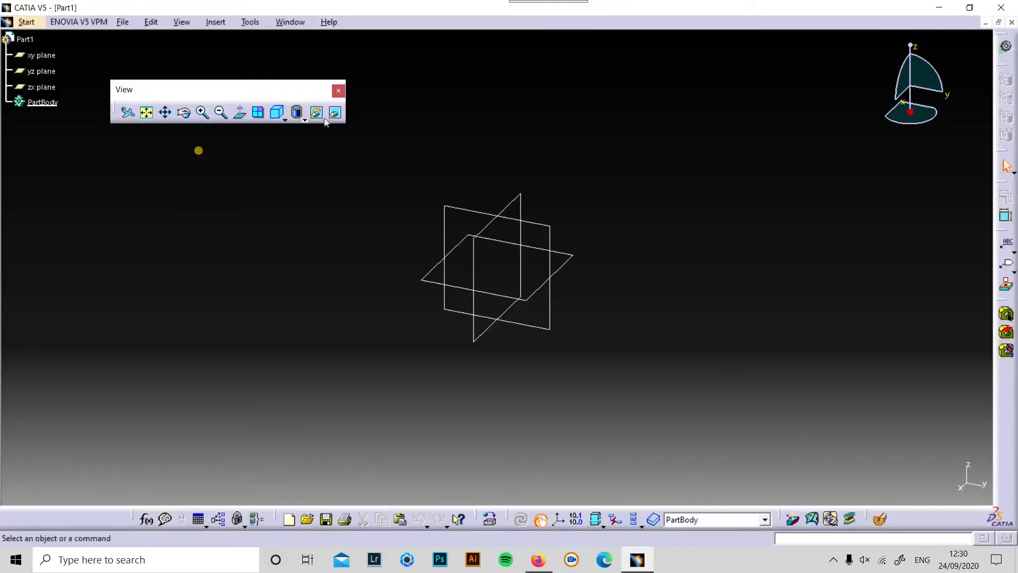
pyautogui.click(338, 90)
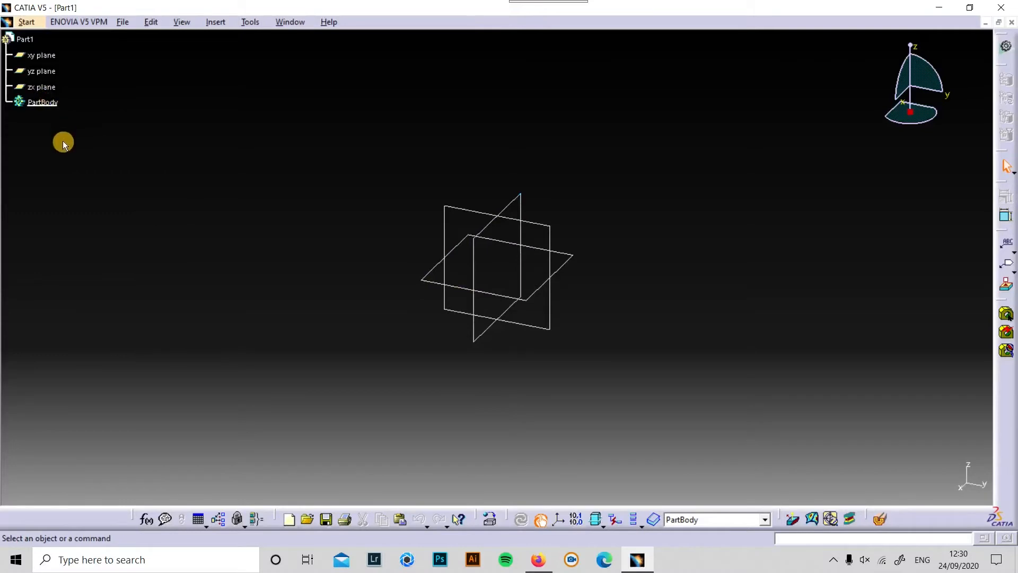
# Enlarge the text of the specification tree so its plane and PartBody entries are easier to read
pyautogui.keyDown('ctrl'); pyautogui.scroll(5, 128, 167); pyautogui.keyUp('ctrl')
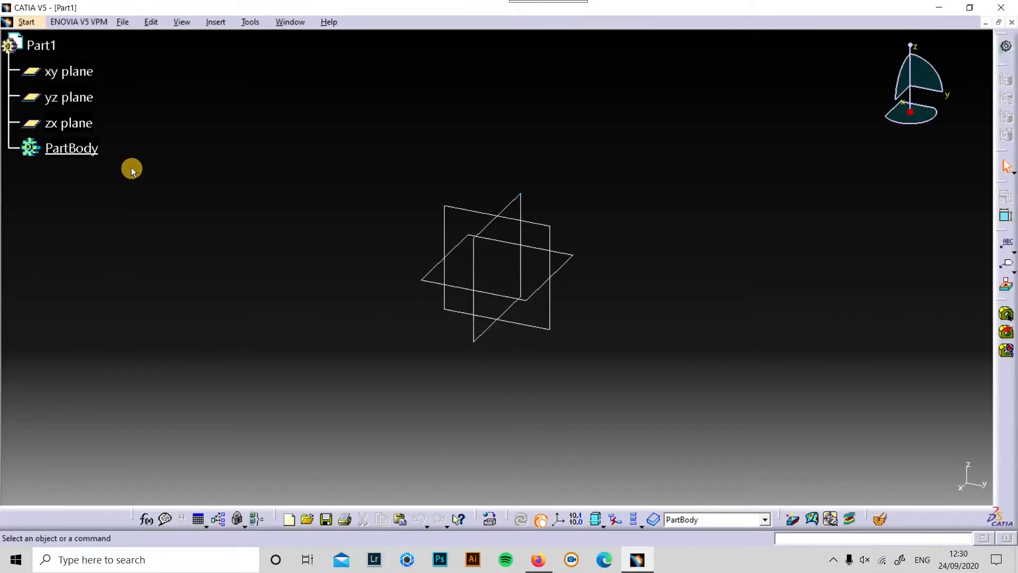
pyautogui.keyDown('ctrl'); pyautogui.scroll(-5, 132, 167); pyautogui.keyUp('ctrl')
pyautogui.keyDown('ctrl'); pyautogui.scroll(5, 133, 167); pyautogui.keyUp('ctrl')
pyautogui.keyDown('ctrl'); pyautogui.scroll(-3, 133, 167); pyautogui.keyUp('ctrl')
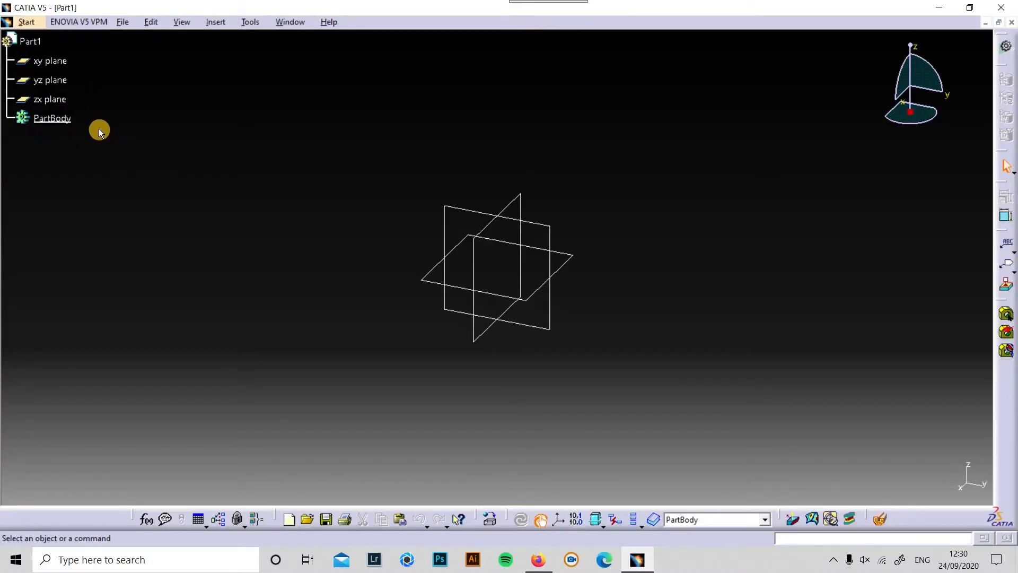
pyautogui.keyDown('ctrl'); pyautogui.scroll(3, 102, 131); pyautogui.keyUp('ctrl')
pyautogui.keyDown('ctrl'); pyautogui.scroll(-3, 102, 132); pyautogui.keyUp('ctrl')
pyautogui.keyDown('ctrl'); pyautogui.scroll(1, 103, 131); pyautogui.keyUp('ctrl')
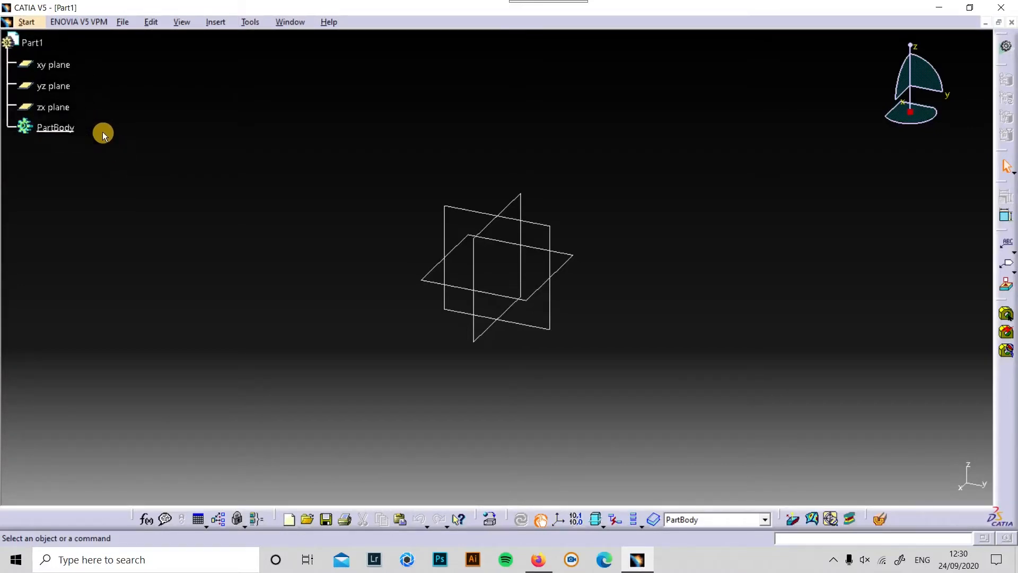
pyautogui.keyDown('ctrl'); pyautogui.scroll(2, 102, 131); pyautogui.keyUp('ctrl')
pyautogui.scroll(-4, 148, 144)
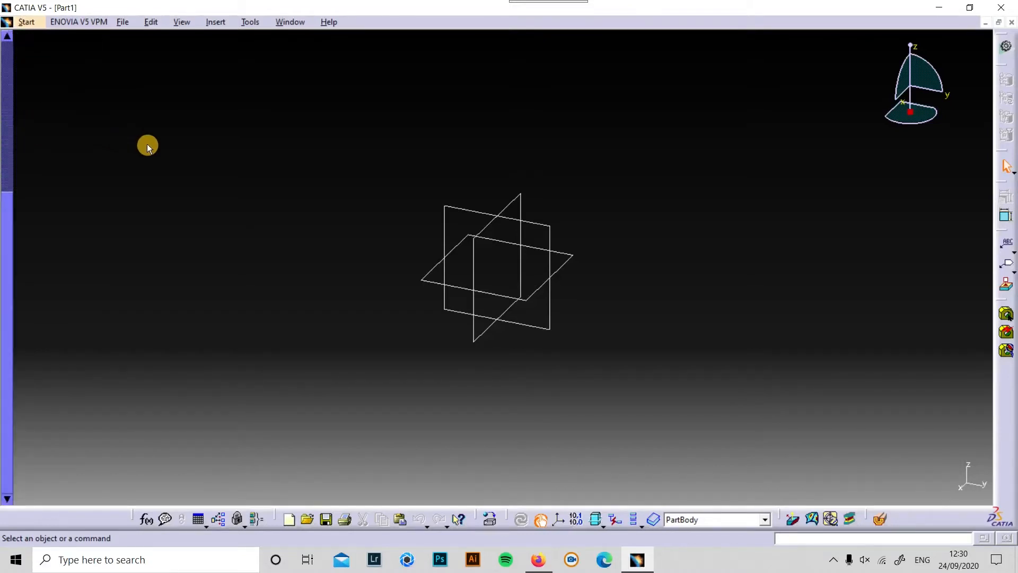
pyautogui.scroll(7, 147, 144)
pyautogui.scroll(-1, 147, 144)
pyautogui.scroll(-2, 147, 144)
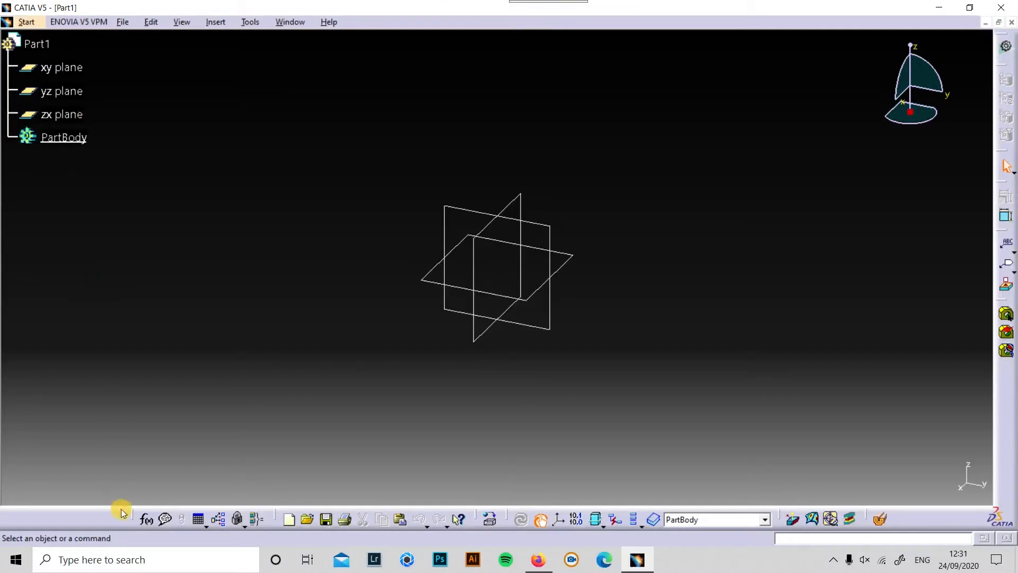
pyautogui.scroll(4, 186, 260)
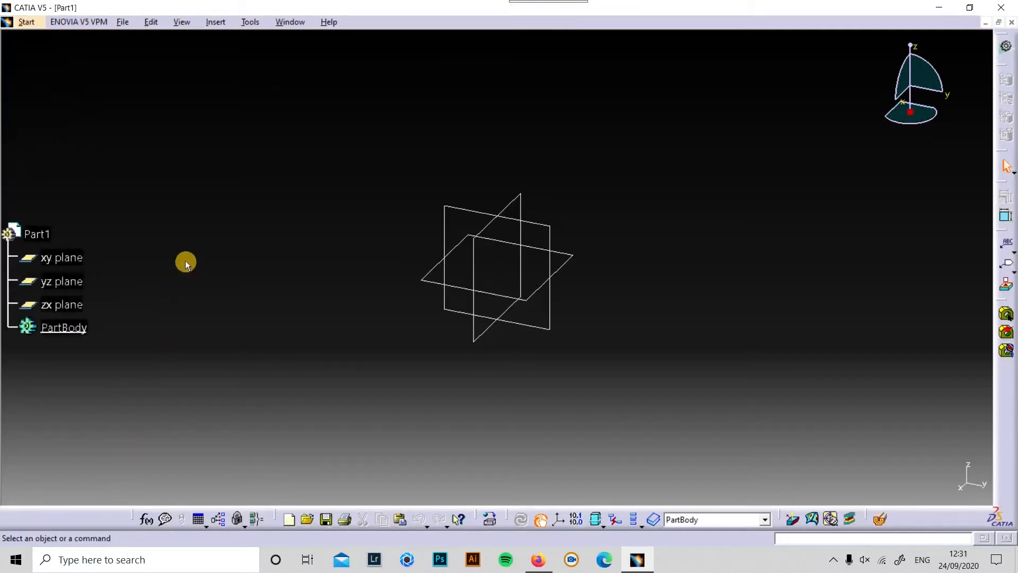
pyautogui.scroll(-5, 186, 260)
pyautogui.scroll(1, 185, 259)
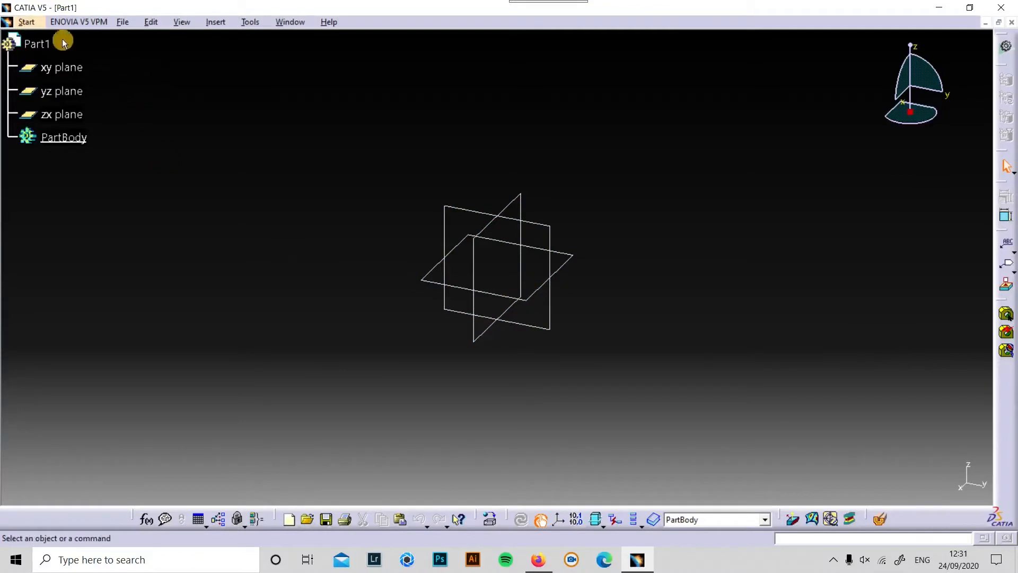
# Create a second part named Part2 through the Part Design workbench and close it again
pyautogui.click(29, 22)
pyautogui.moveTo(77, 53)
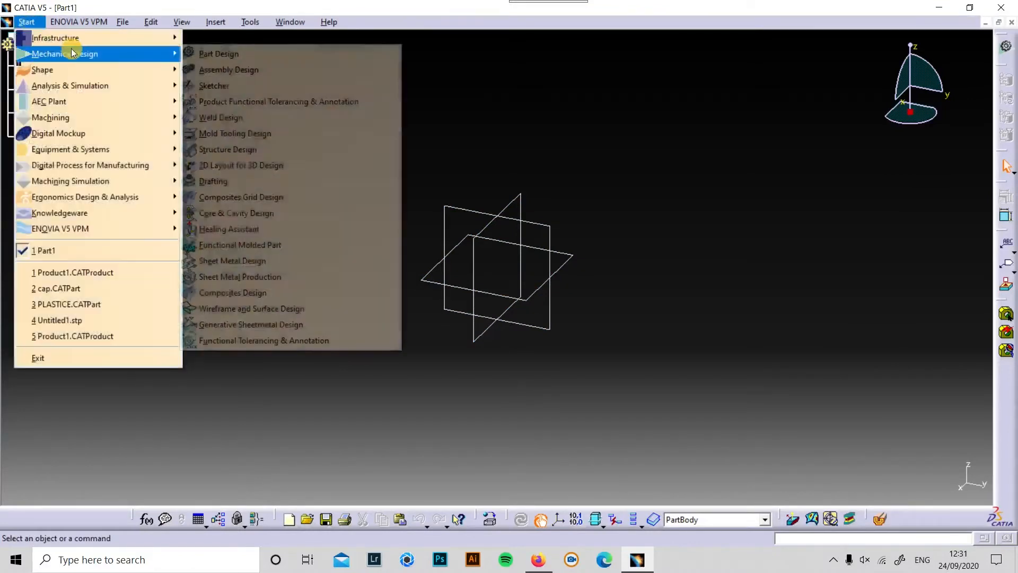
pyautogui.click(250, 53)
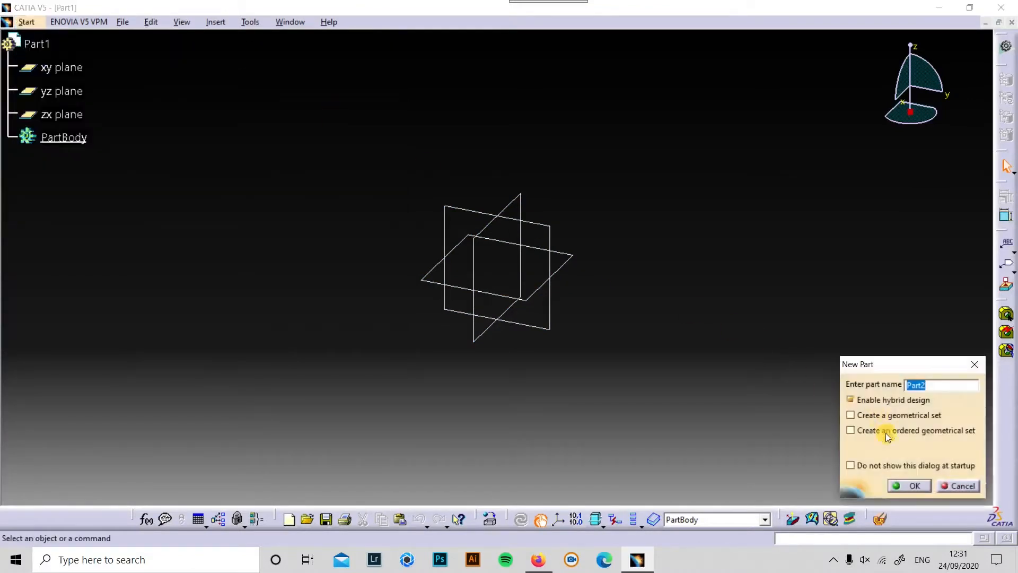
pyautogui.click(929, 485)
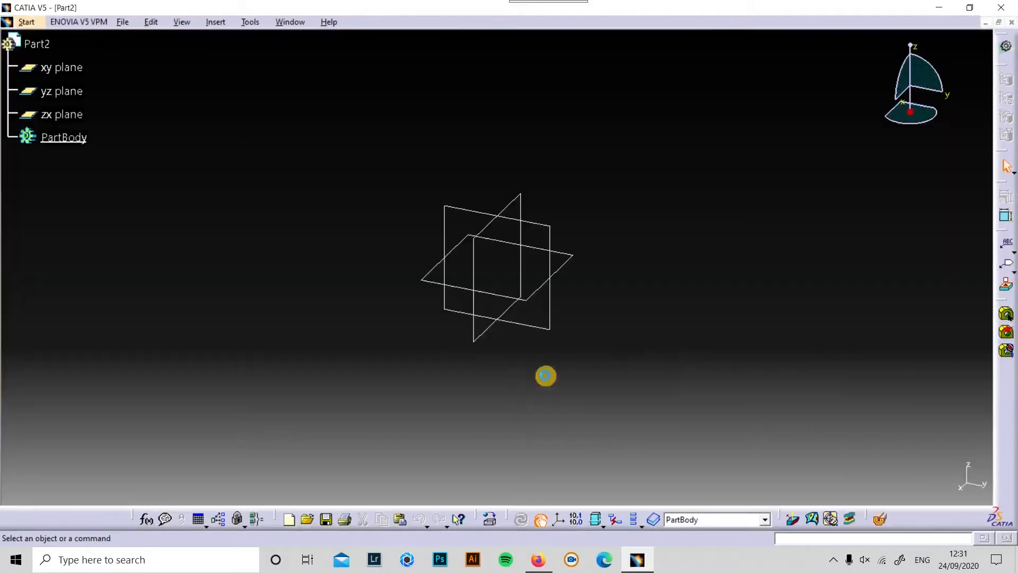
pyautogui.click(1011, 23)
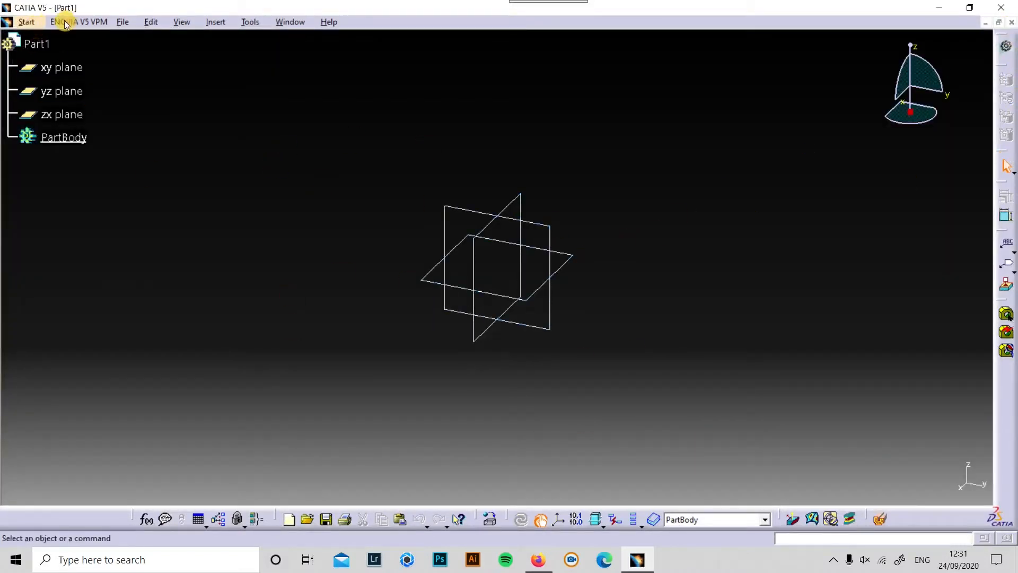
# Start the Assembly Design workbench with a new product and close that product again
pyautogui.click(26, 21)
pyautogui.moveTo(86, 54)
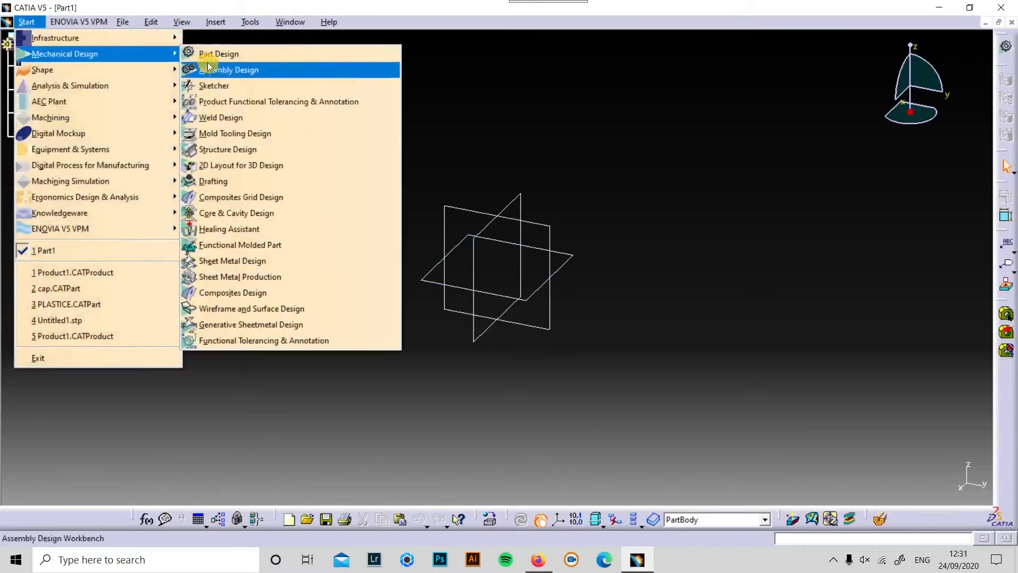
pyautogui.click(223, 71)
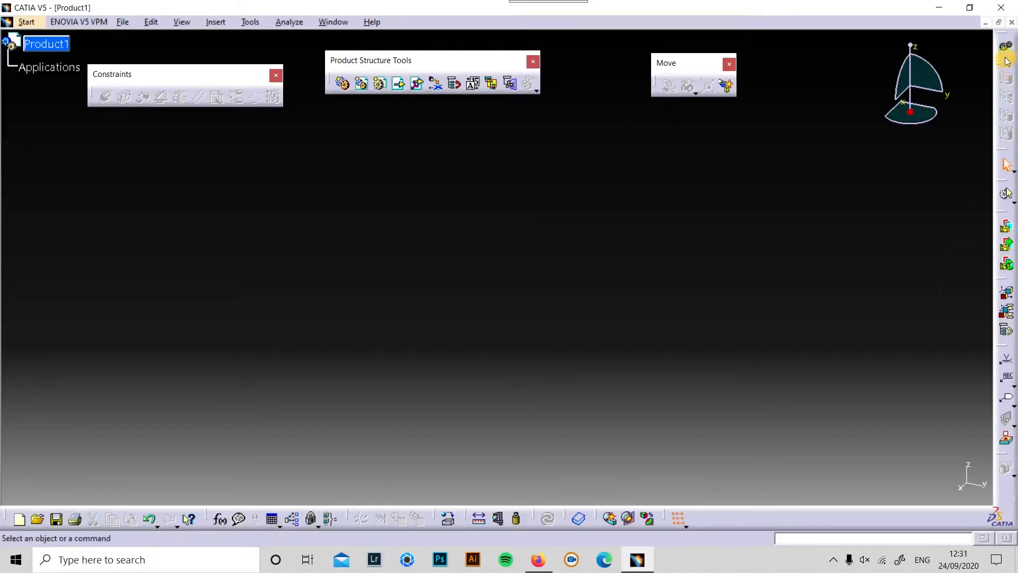
pyautogui.click(1010, 22)
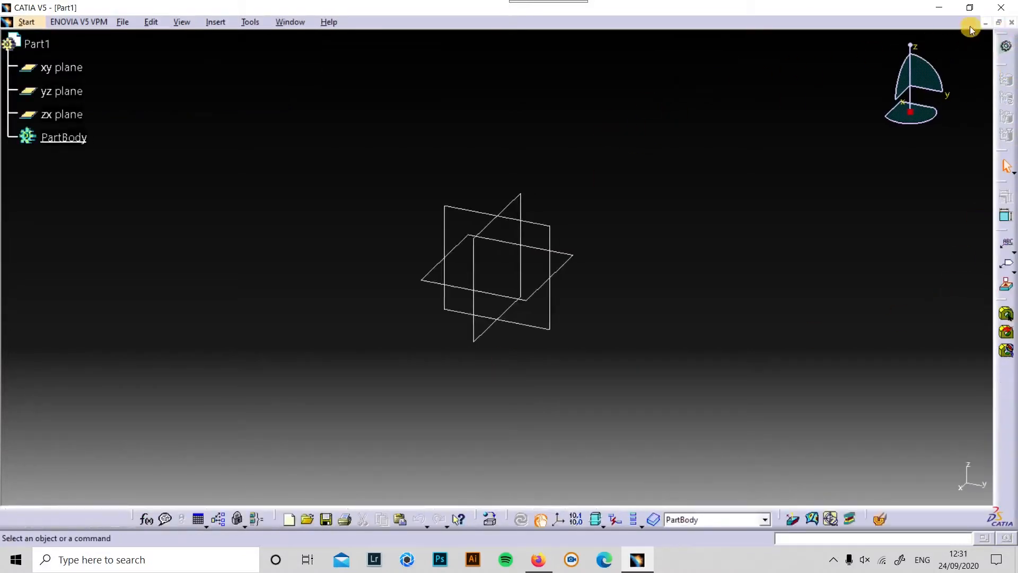
# Close Part1 and create a fresh document of type Part, accepting the suggested name Part1
pyautogui.click(1011, 23)
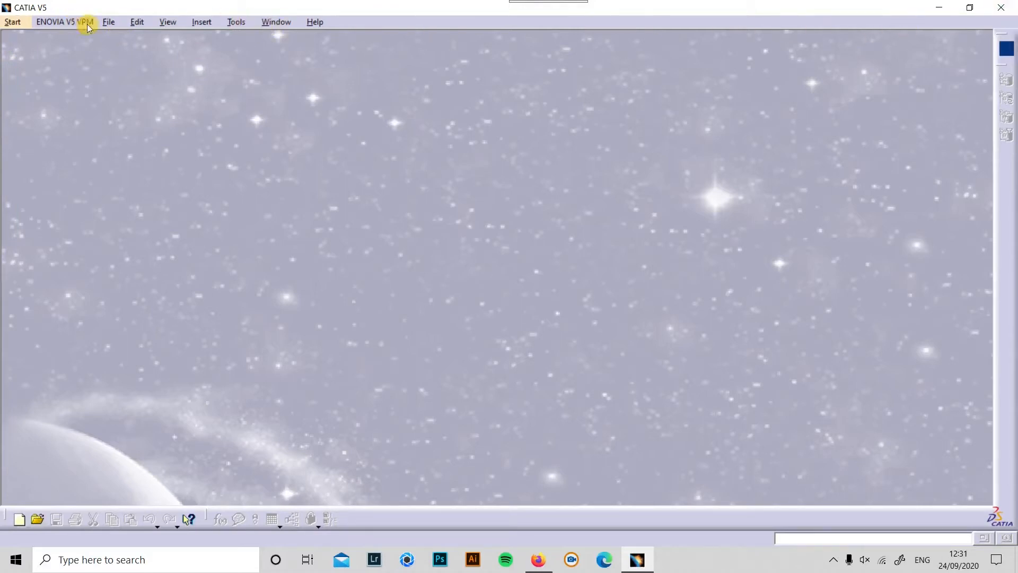
pyautogui.click(108, 22)
pyautogui.click(132, 37)
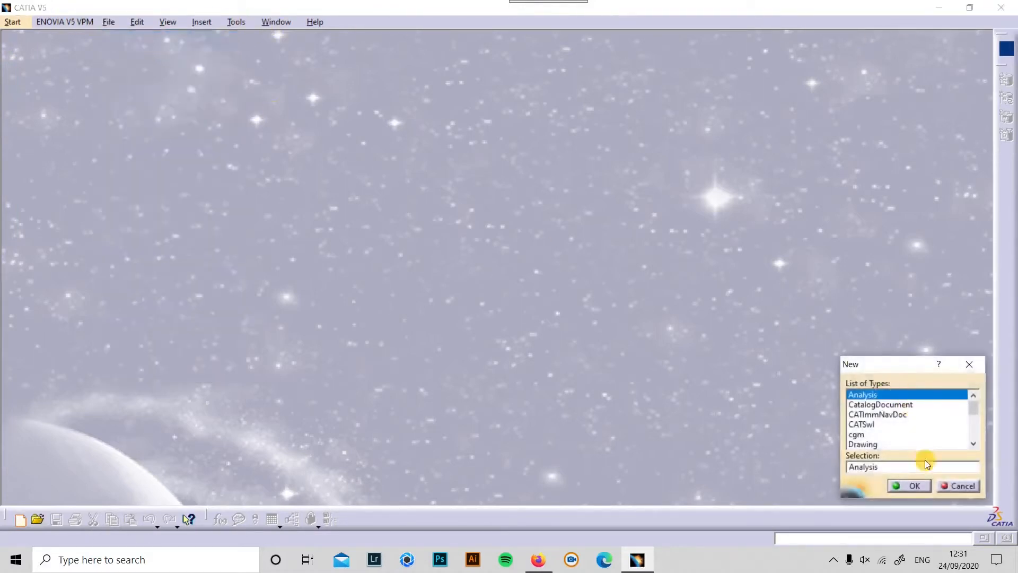
pyautogui.write('Part')
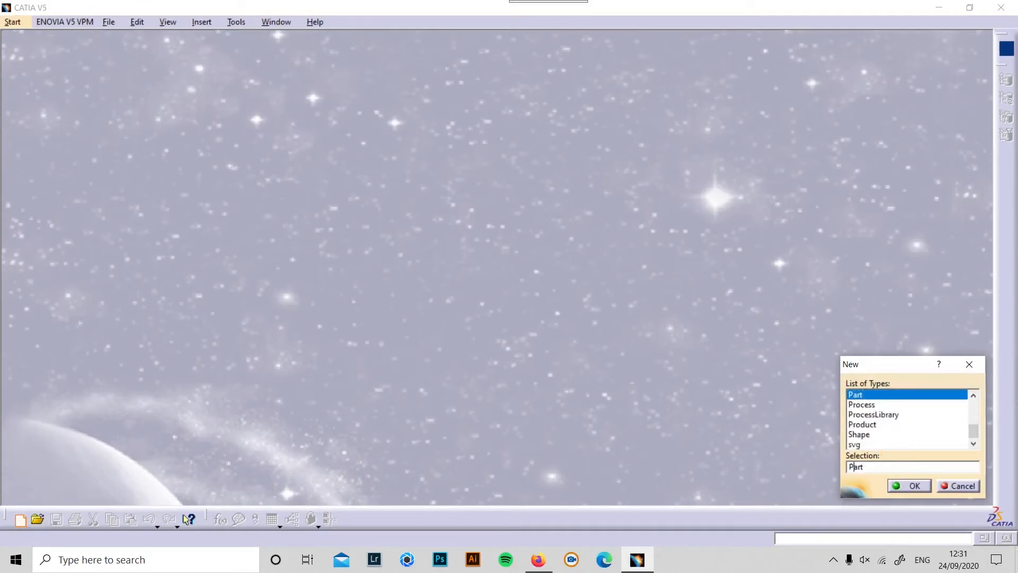
pyautogui.press('Return')
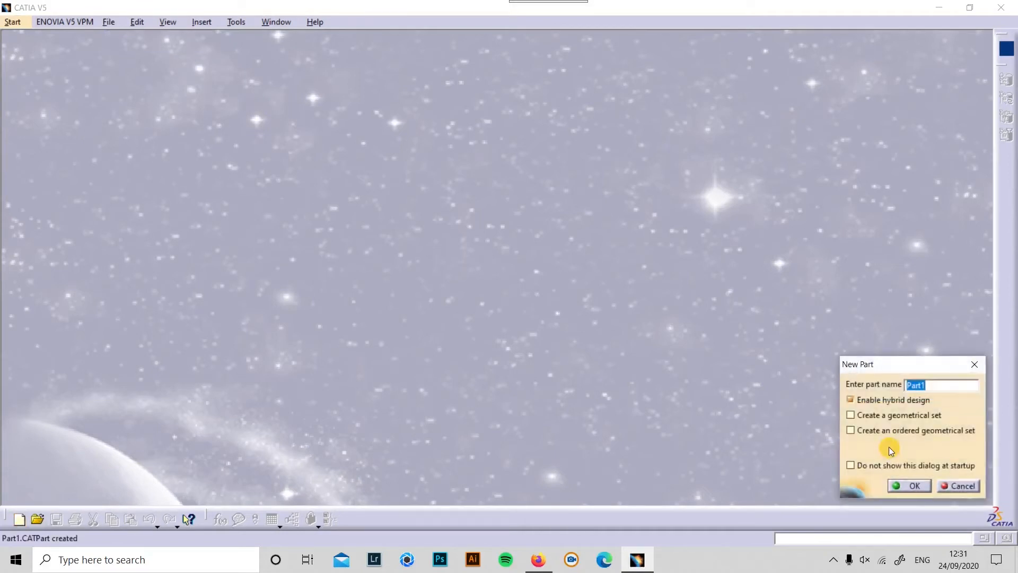
pyautogui.click(914, 486)
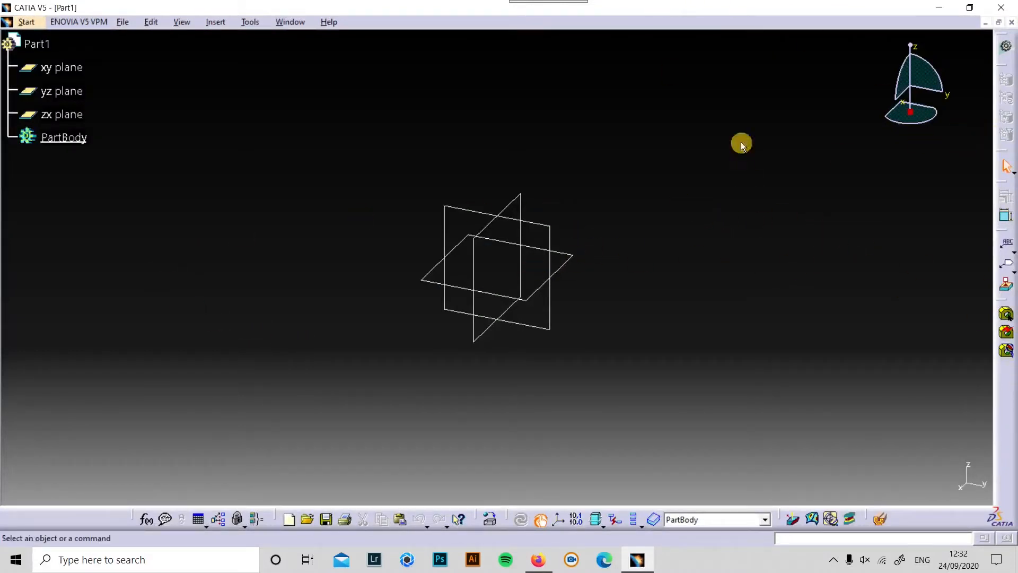
# Show the Dress-Up Features toolbar in the part workspace
pyautogui.rightClick(1001, 378)
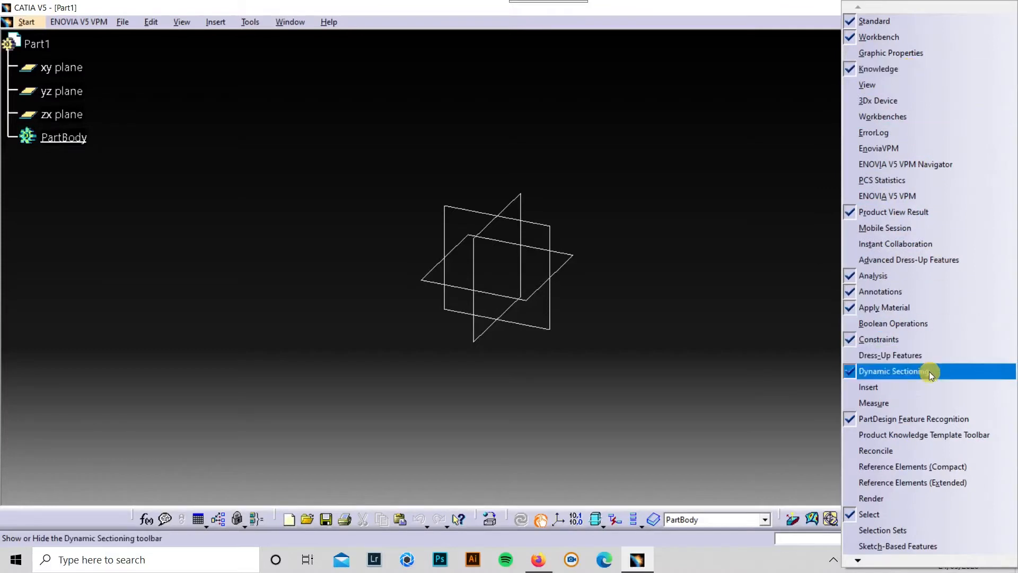
pyautogui.click(913, 362)
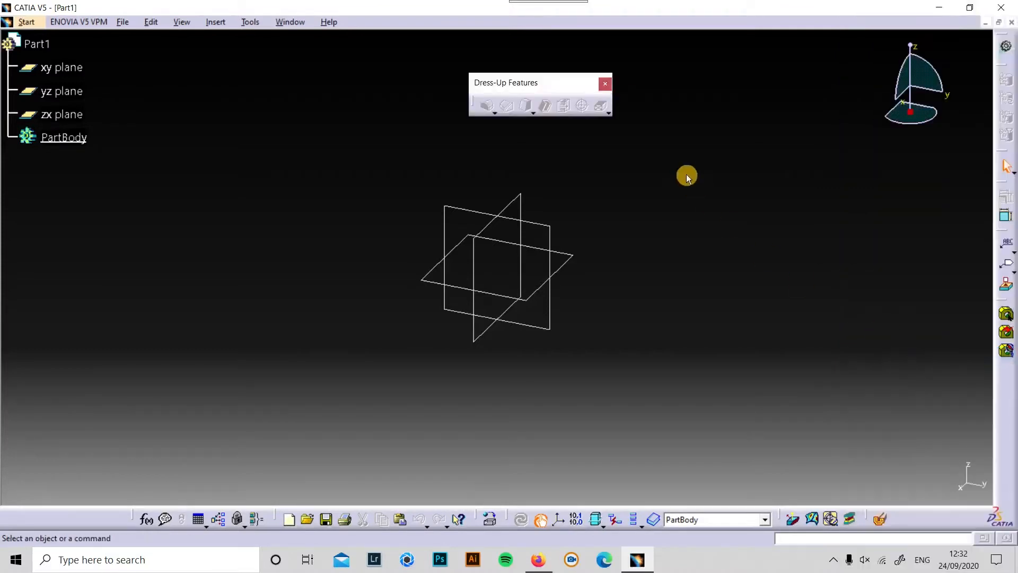
# Show the Reference Elements (Compact), Boolean Operations and Selection Sets toolbars
pyautogui.rightClick(1003, 424)
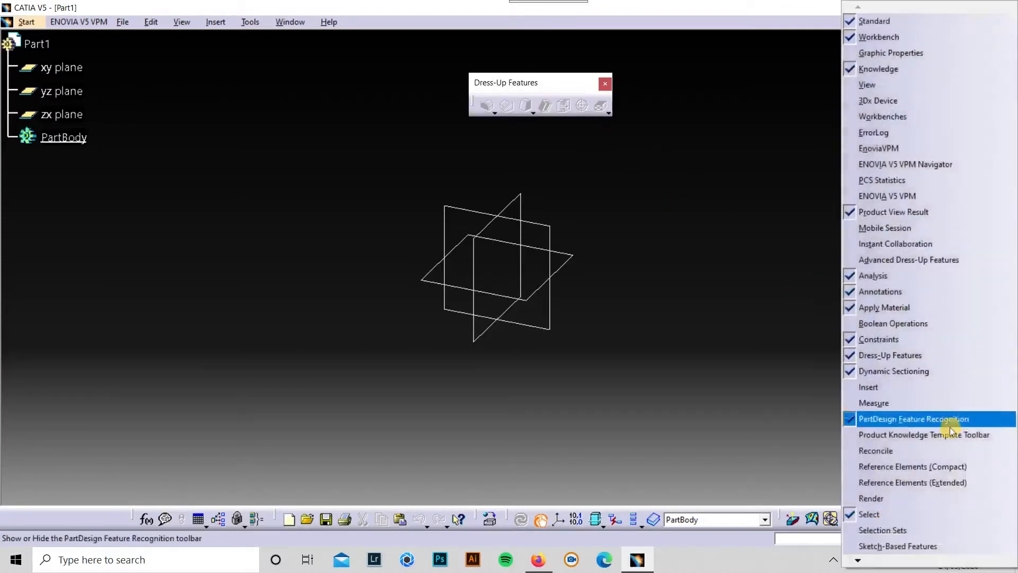
pyautogui.click(895, 463)
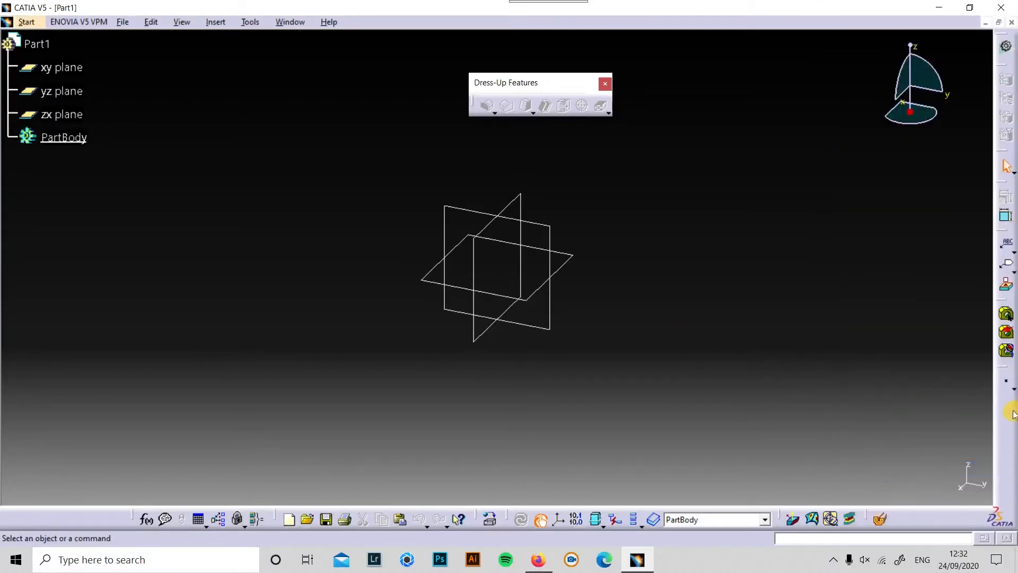
pyautogui.rightClick(1013, 414)
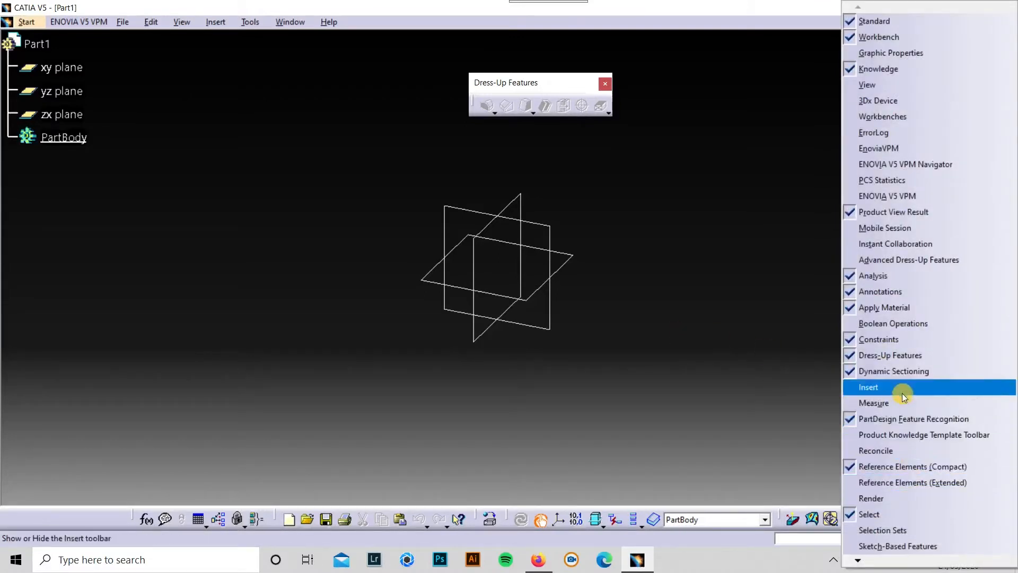
pyautogui.click(874, 323)
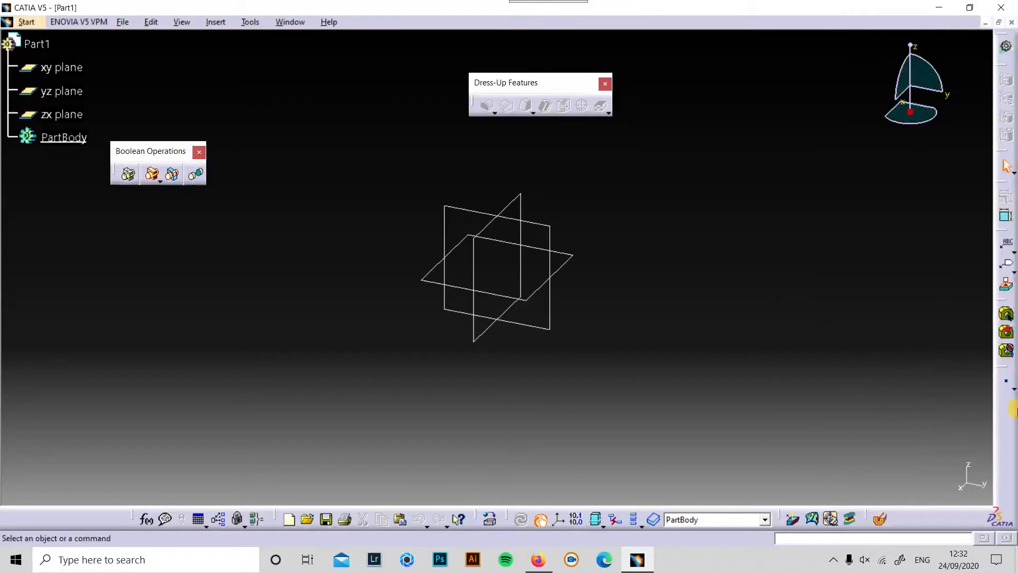
pyautogui.rightClick(1006, 424)
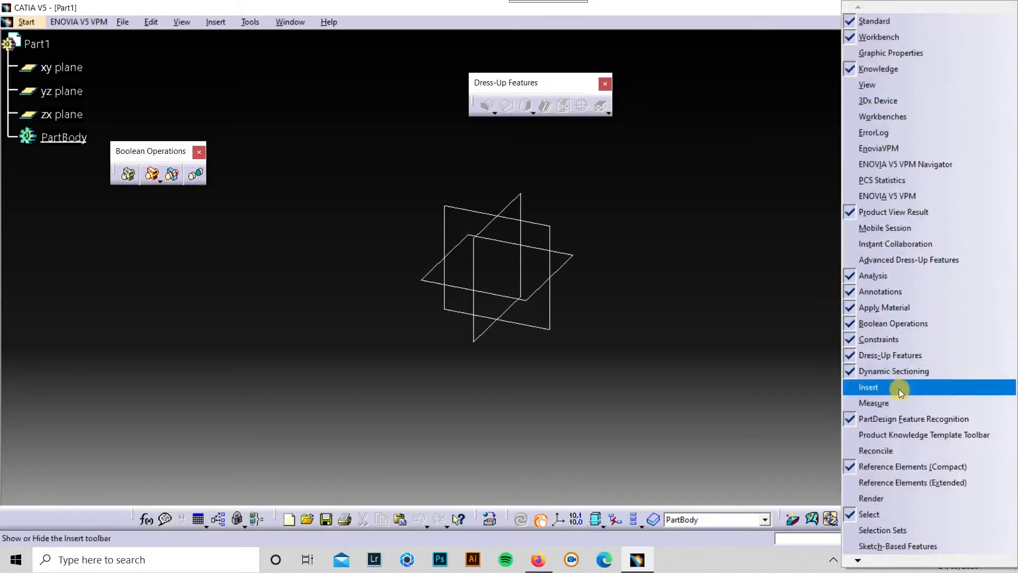
pyautogui.click(882, 530)
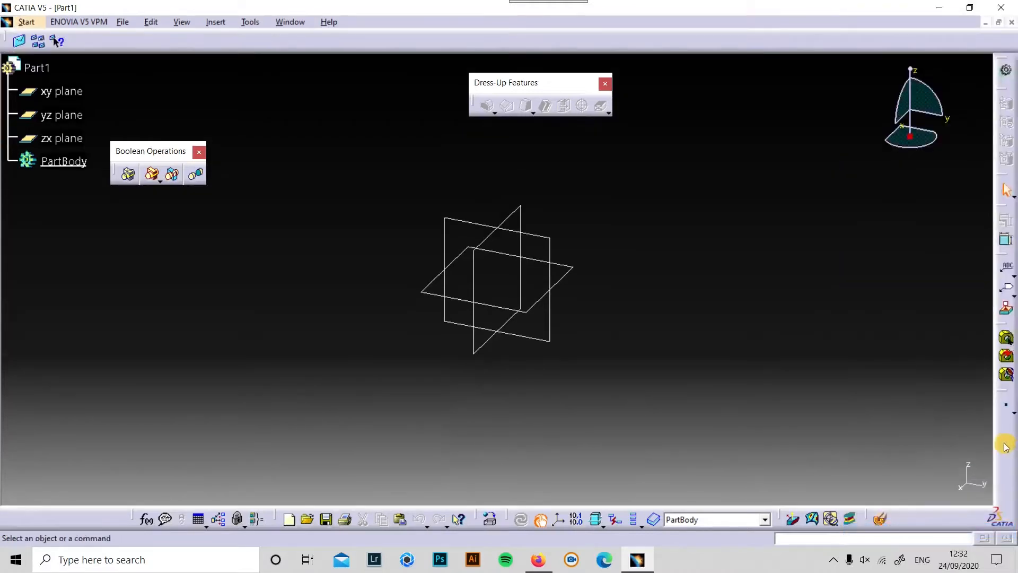
# Show the Sketch-Based Features and Sketcher toolbars in the part workspace
pyautogui.rightClick(1004, 444)
pyautogui.click(911, 544)
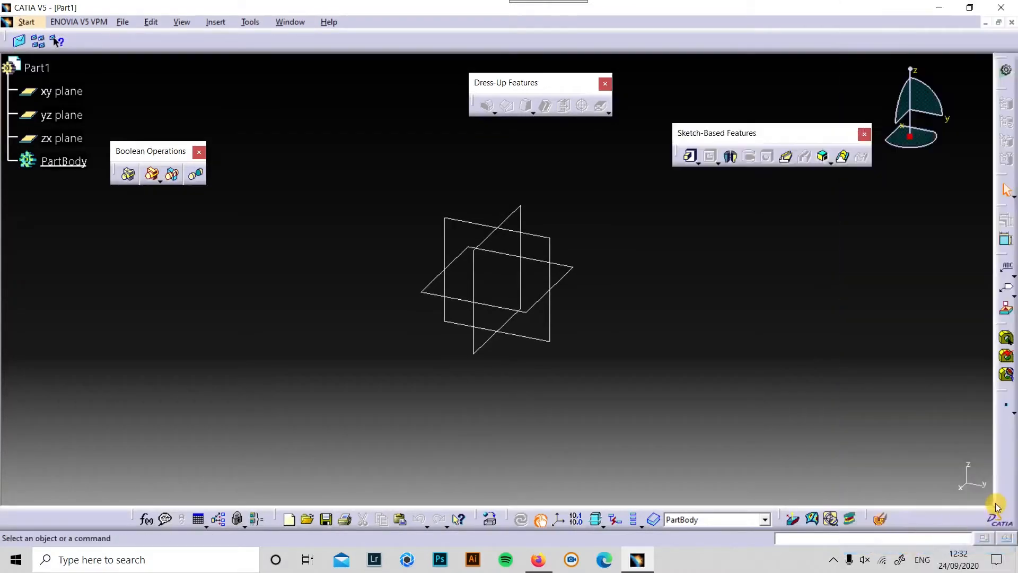
pyautogui.rightClick(1008, 473)
pyautogui.moveTo(854, 562)
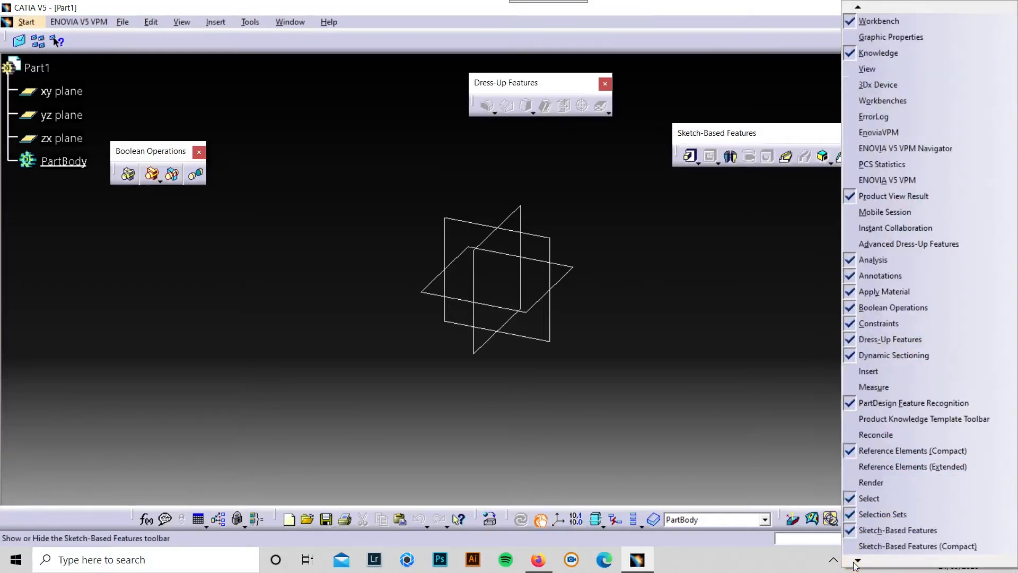
pyautogui.click(878, 529)
# Show the Surface-Based Features and Transformation Features toolbars in the part workspace
pyautogui.rightClick(1007, 467)
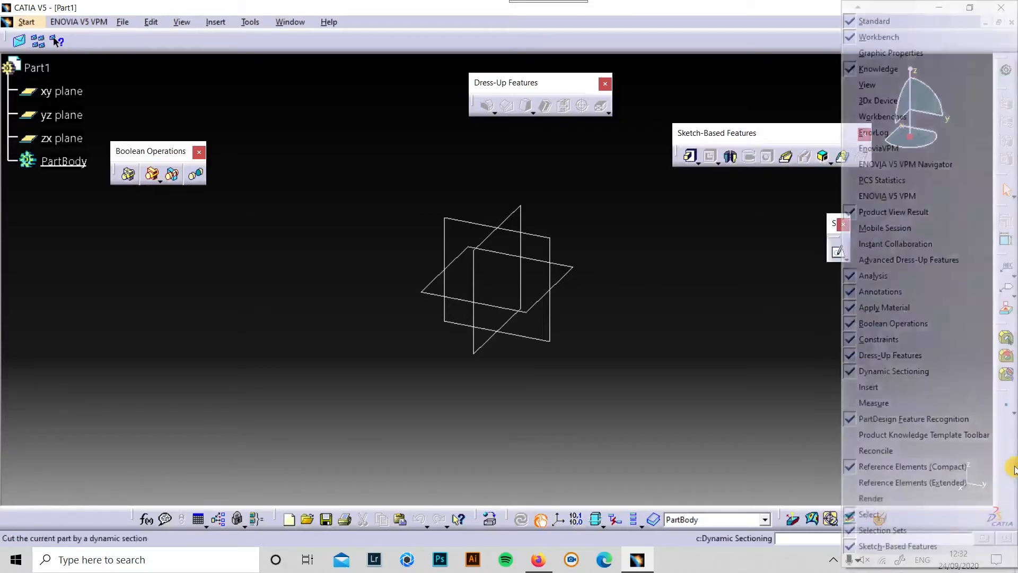
pyautogui.moveTo(862, 563)
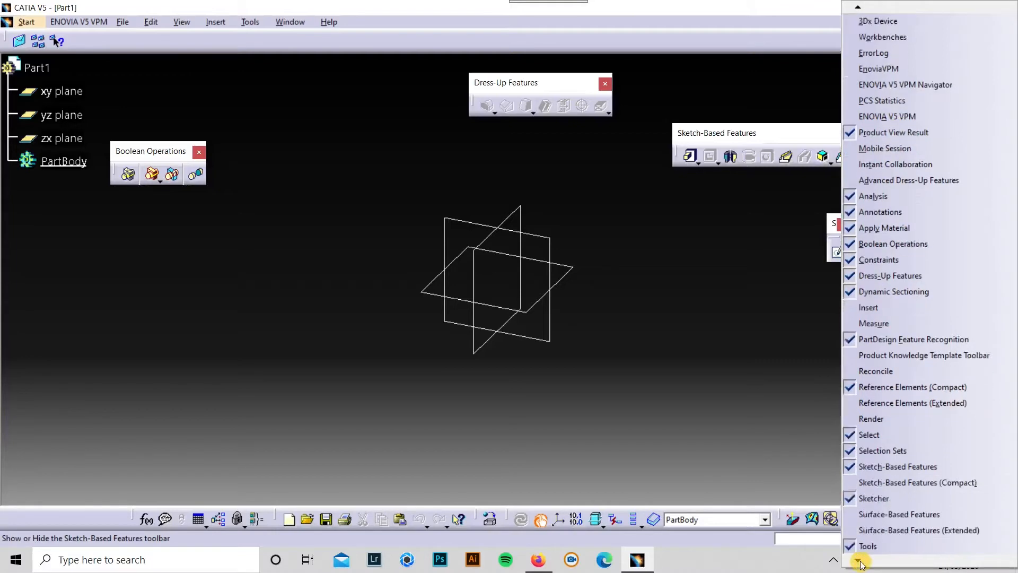
pyautogui.click(907, 501)
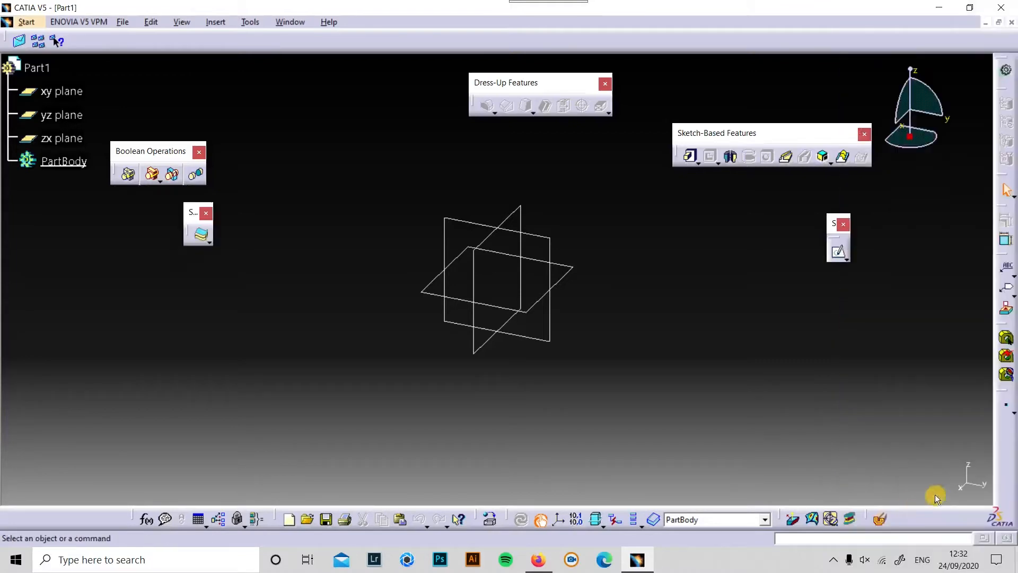
pyautogui.rightClick(985, 409)
pyautogui.moveTo(892, 561)
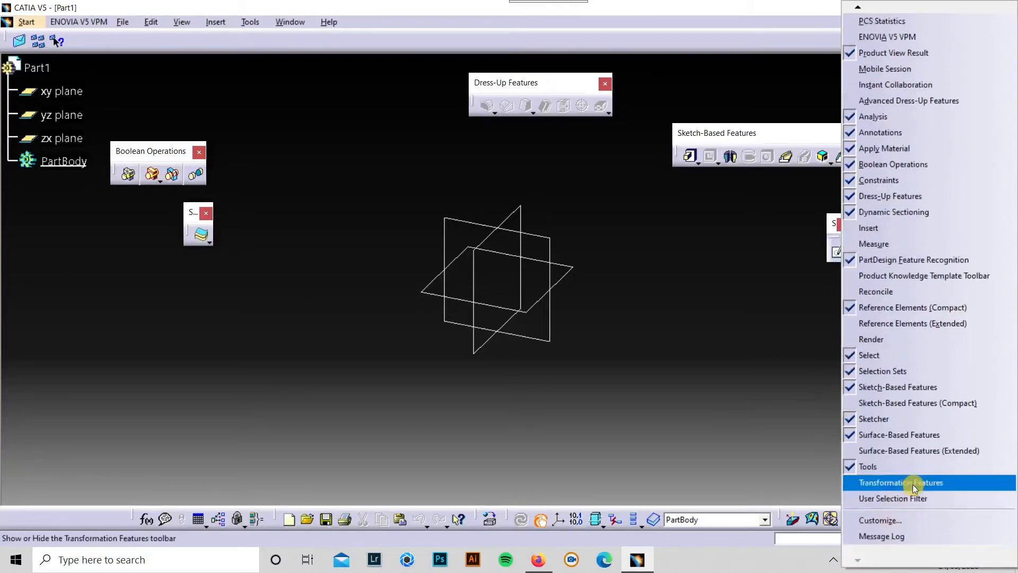
pyautogui.click(909, 482)
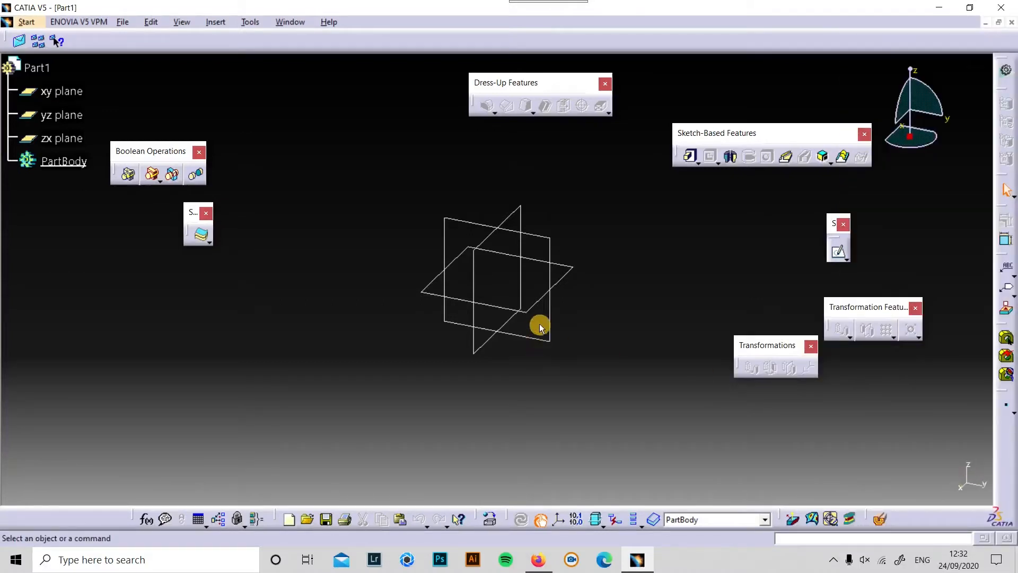
# Reposition the floating Dress-Up Features toolbar between the Boolean Operations and Sketch-Based Features toolbars
pyautogui.moveTo(530, 84); pyautogui.dragTo(429, 109)
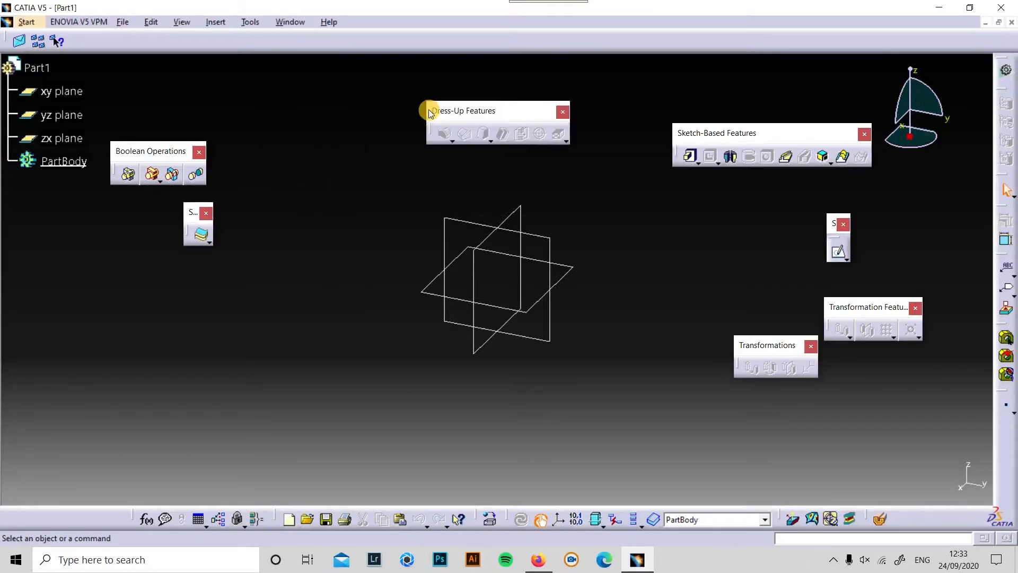
pyautogui.moveTo(506, 111); pyautogui.dragTo(358, 135)
pyautogui.moveTo(427, 132); pyautogui.dragTo(431, 94)
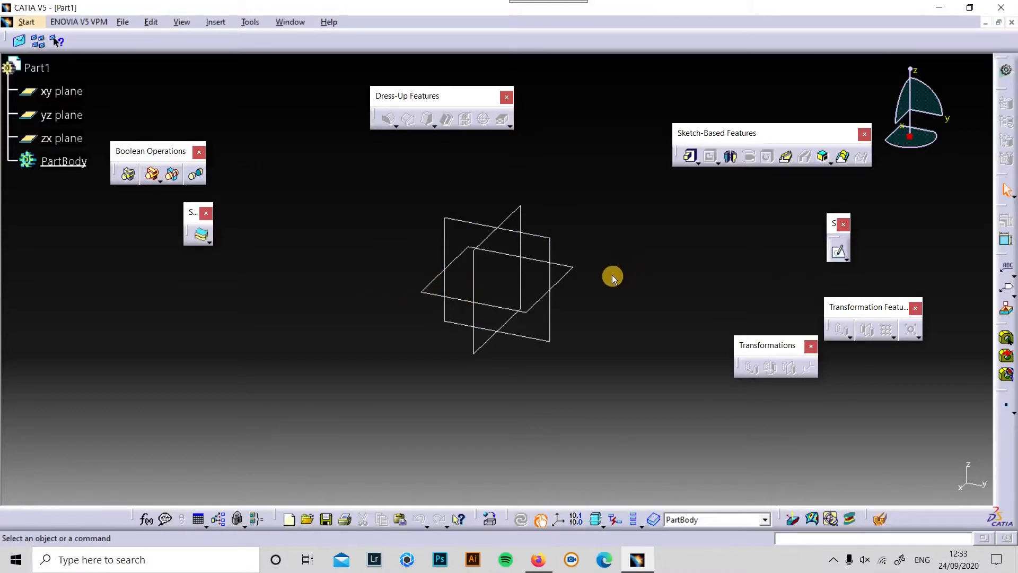
# Sketch a rectangle around the origin on the yz plane, with its first corner at about H -32 mm, V 23 mm, and exit the sketch
pyautogui.click(837, 251)
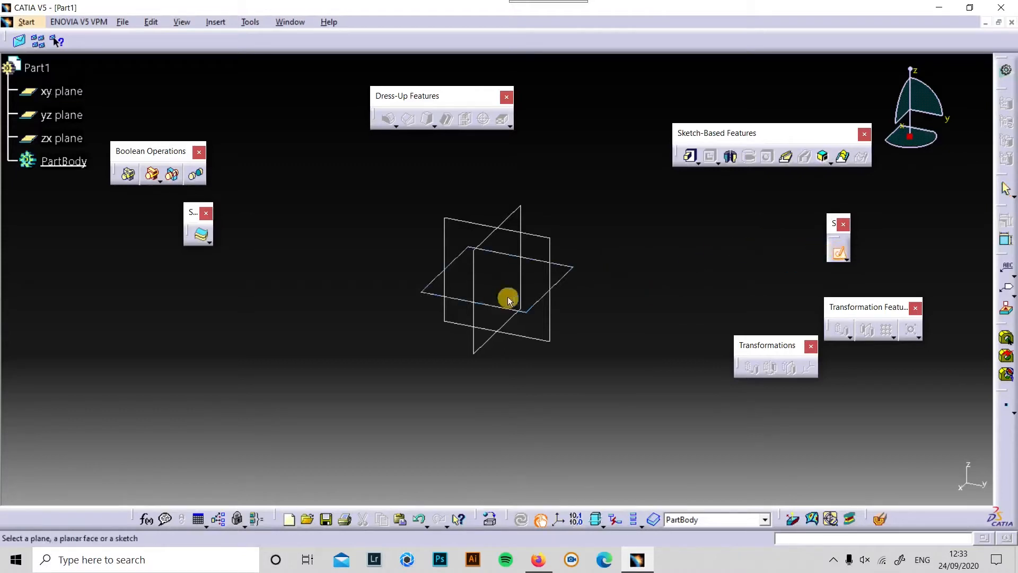
pyautogui.click(555, 242)
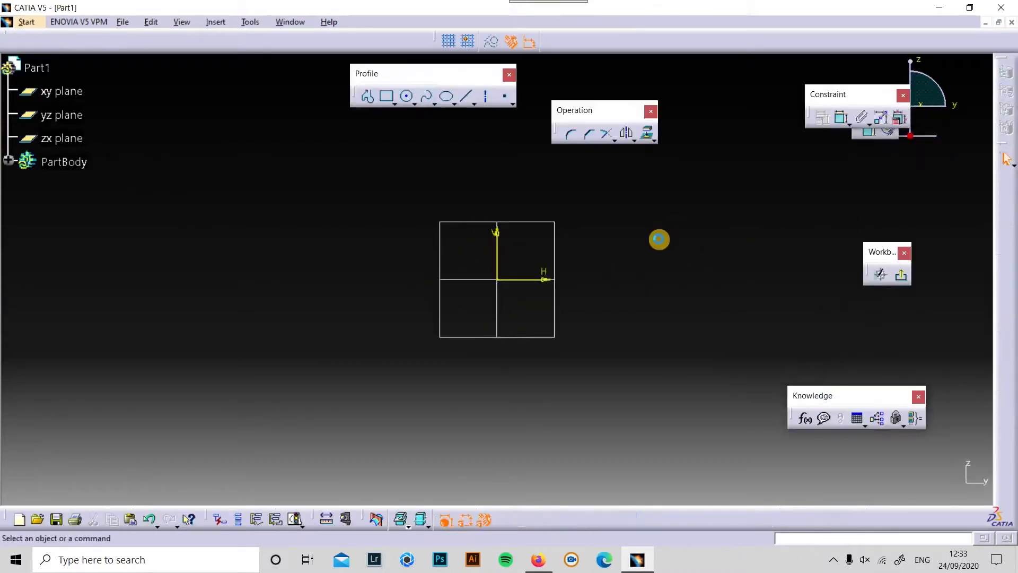
pyautogui.click(385, 96)
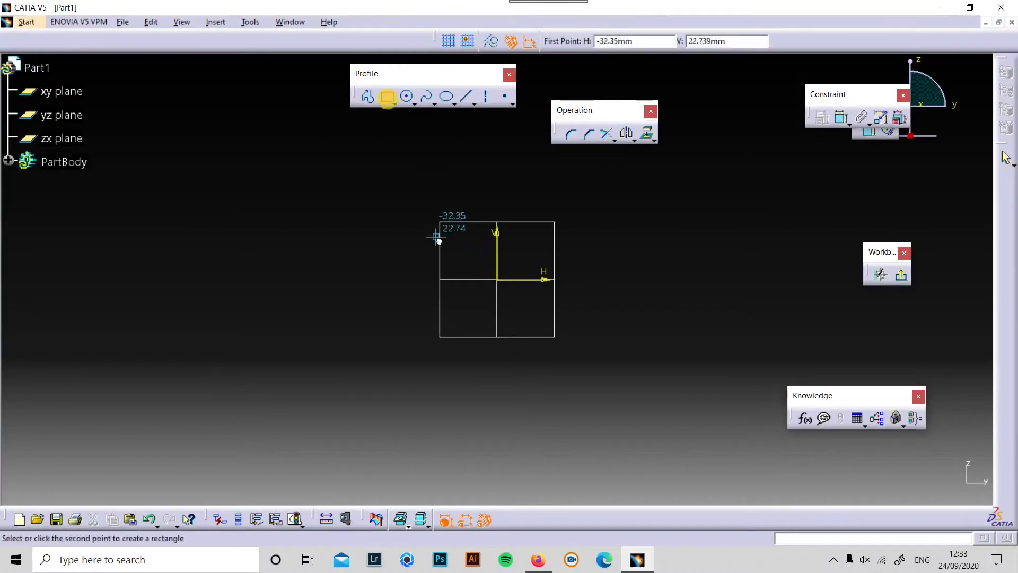
pyautogui.click(436, 237)
pyautogui.click(588, 342)
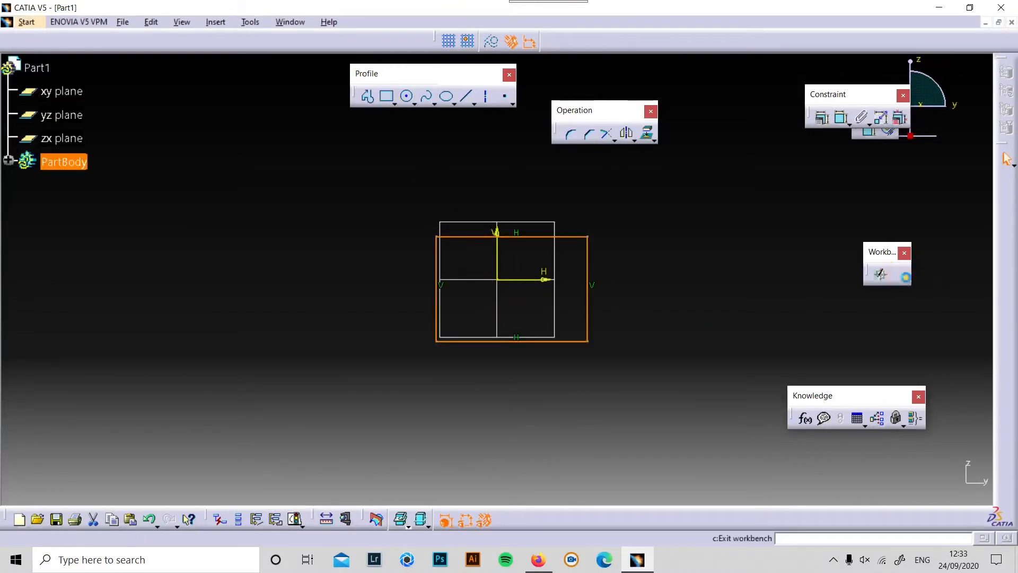
pyautogui.click(901, 275)
# Pad the rectangle sketch with a length of 20 mm and mirrored extent
pyautogui.click(697, 162)
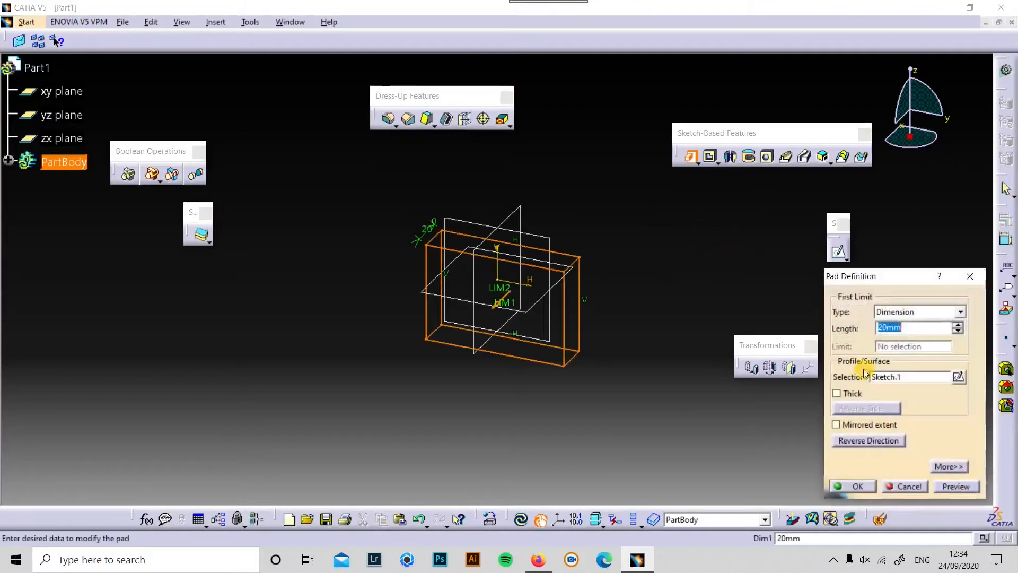
pyautogui.click(860, 424)
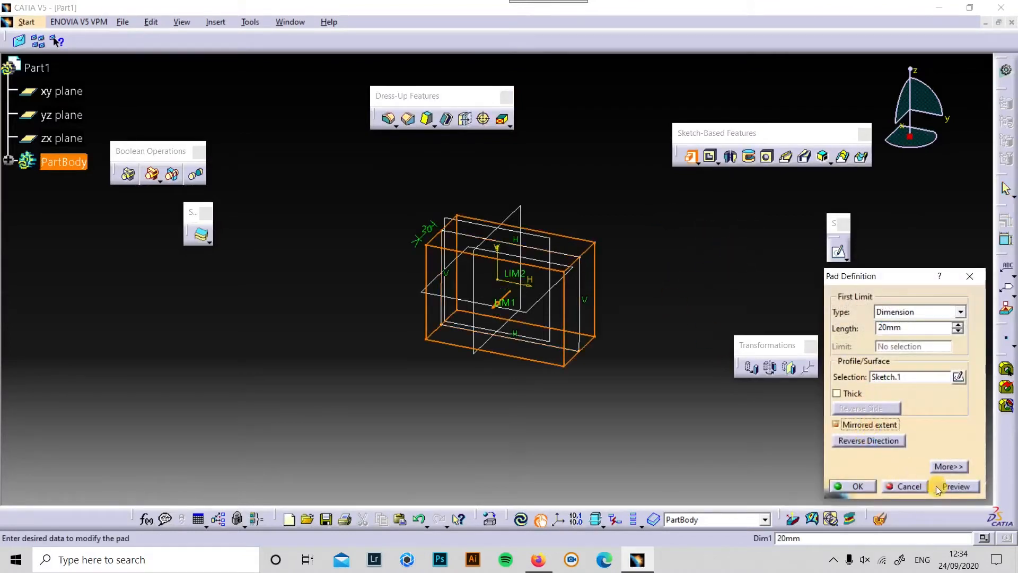
pyautogui.click(855, 486)
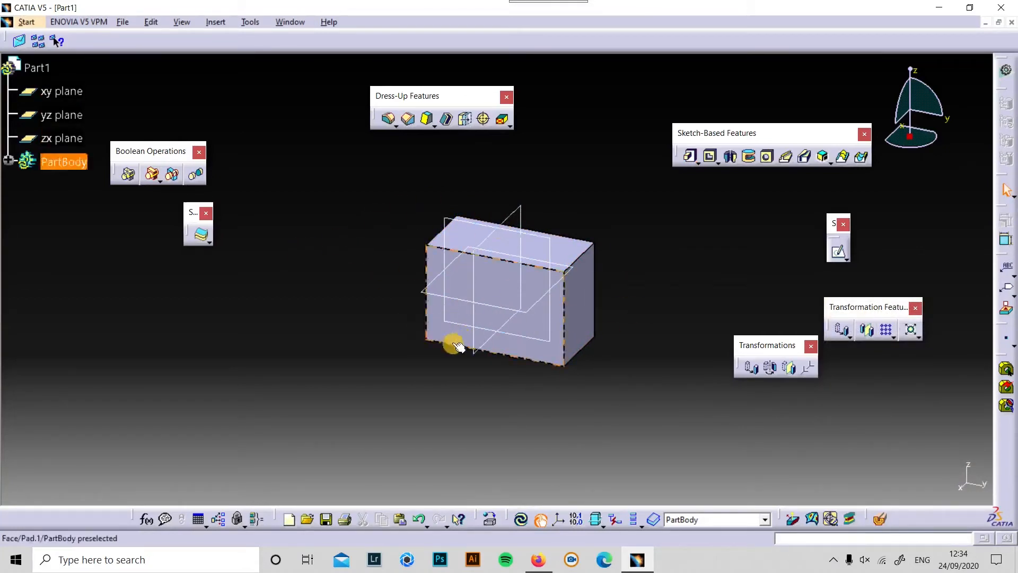
# Zoom, pan and rotate the view to examine the padded block from several sides
pyautogui.moveTo(351, 294); pyautogui.dragTo(344, 274, button='middle')
pyautogui.click(353, 268)
pyautogui.click(343, 274)
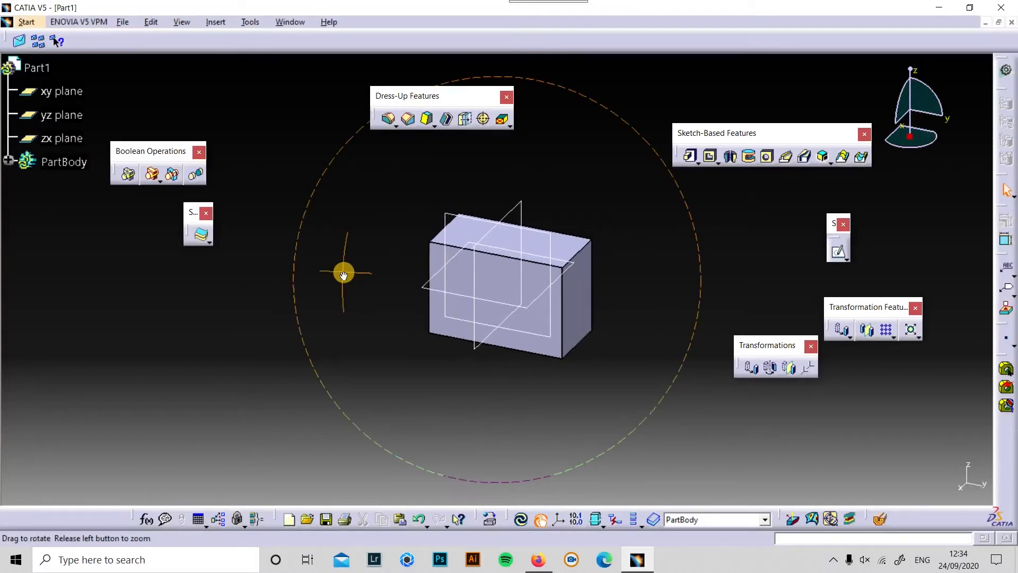
pyautogui.moveTo(344, 274); pyautogui.dragTo(343, 275, button='middle')
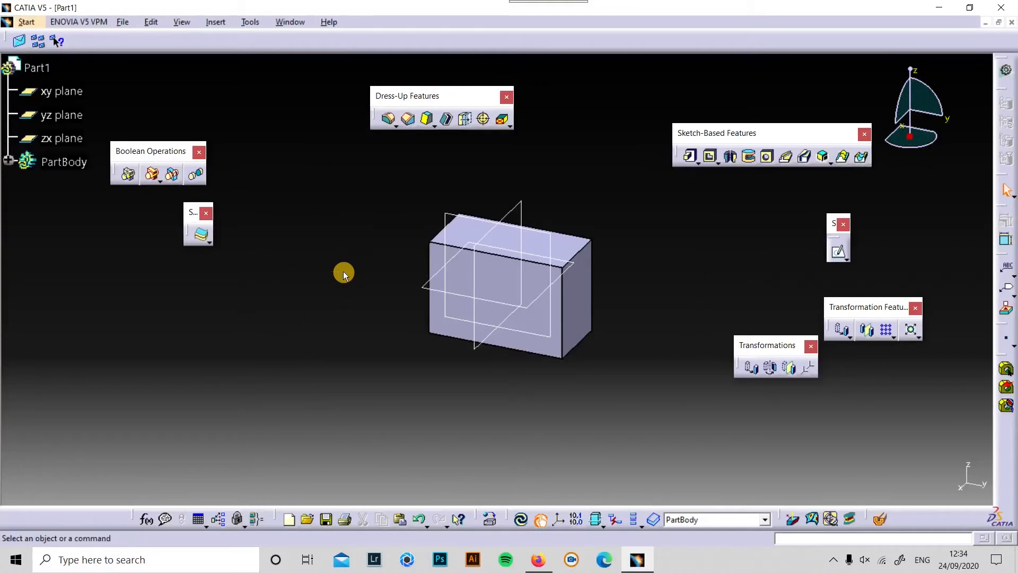
pyautogui.moveTo(343, 273); pyautogui.dragTo(344, 275, button='middle')
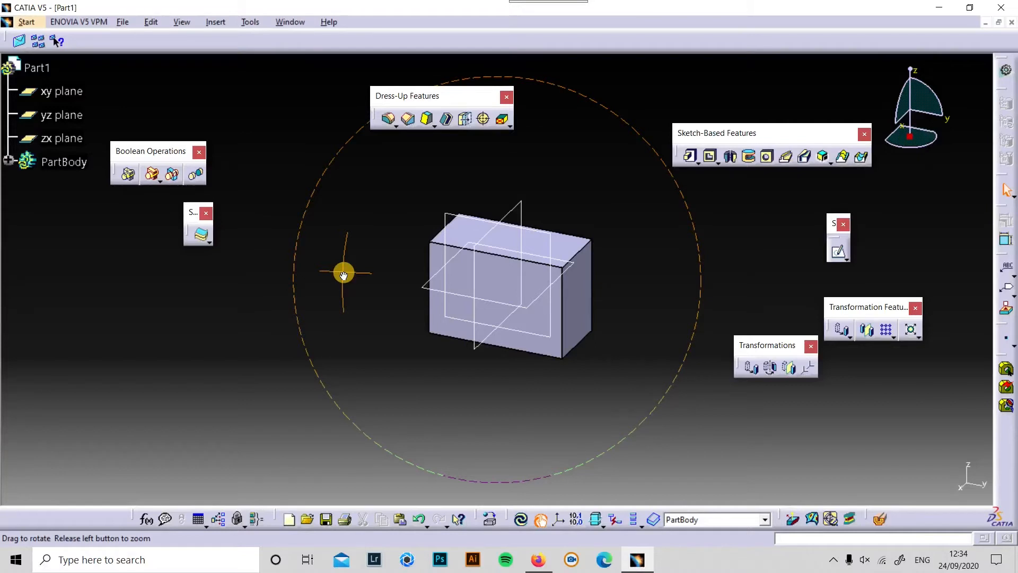
pyautogui.moveTo(344, 273); pyautogui.dragTo(496, 279, button='middle')
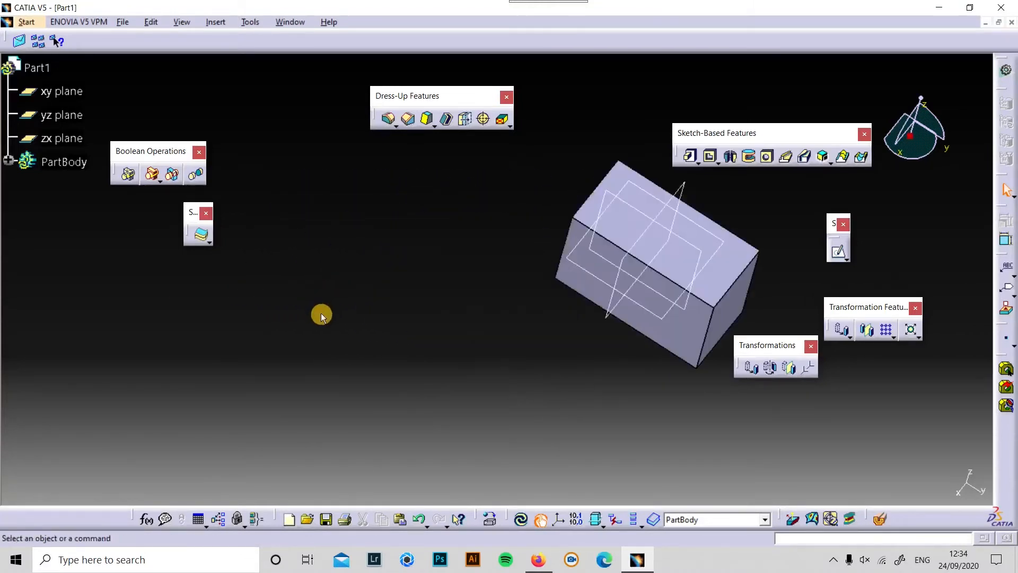
pyautogui.moveTo(422, 284); pyautogui.dragTo(511, 288, button='middle')
pyautogui.click(422, 284)
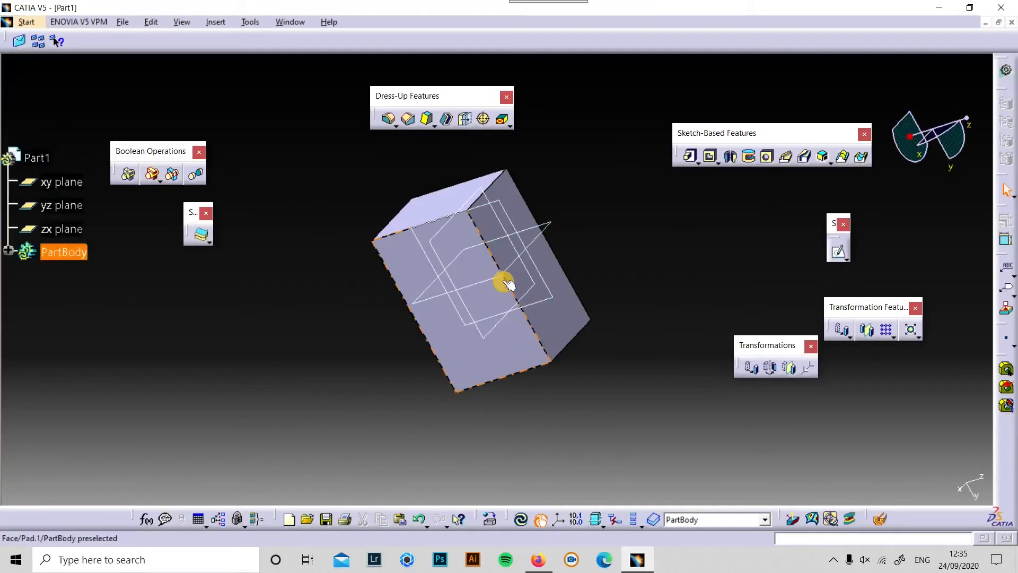
# Scroll the specification tree up and down and return it to its original position
pyautogui.scroll(2, 371, 293)
pyautogui.scroll(-2, 371, 293)
pyautogui.scroll(1, 371, 294)
pyautogui.scroll(-3, 371, 294)
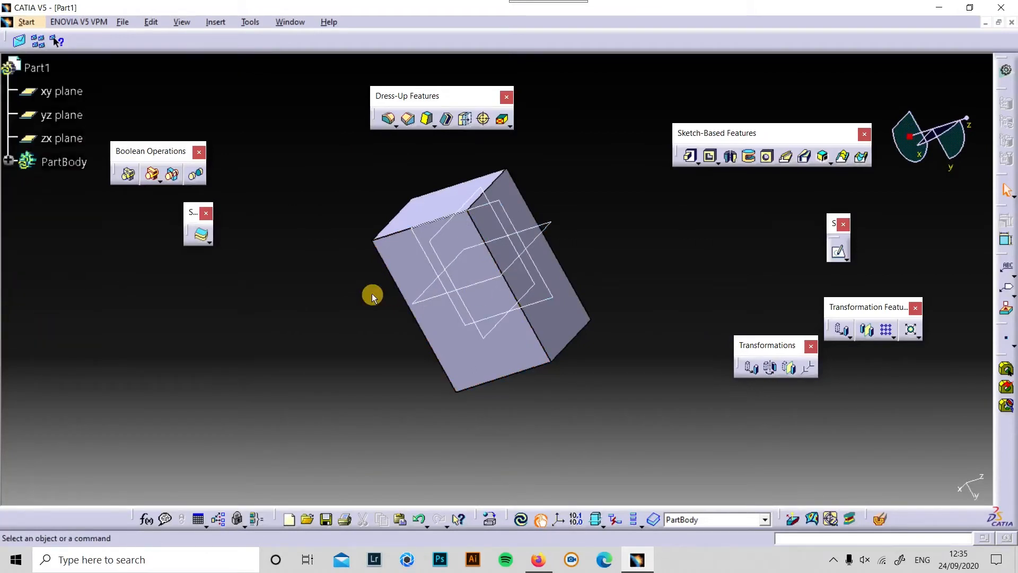
pyautogui.scroll(2, 173, 286)
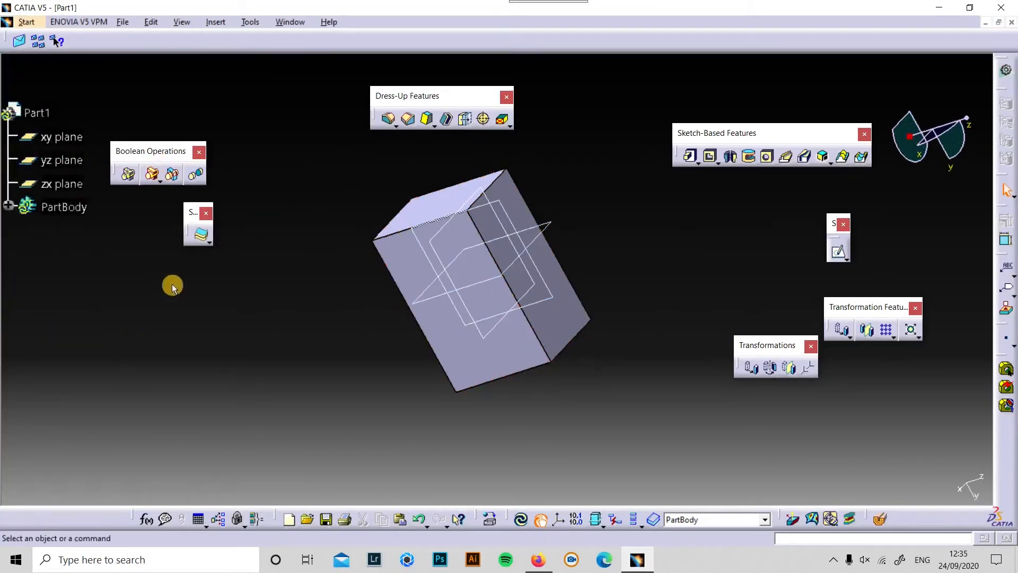
pyautogui.scroll(-1, 174, 284)
pyautogui.scroll(-1, 176, 281)
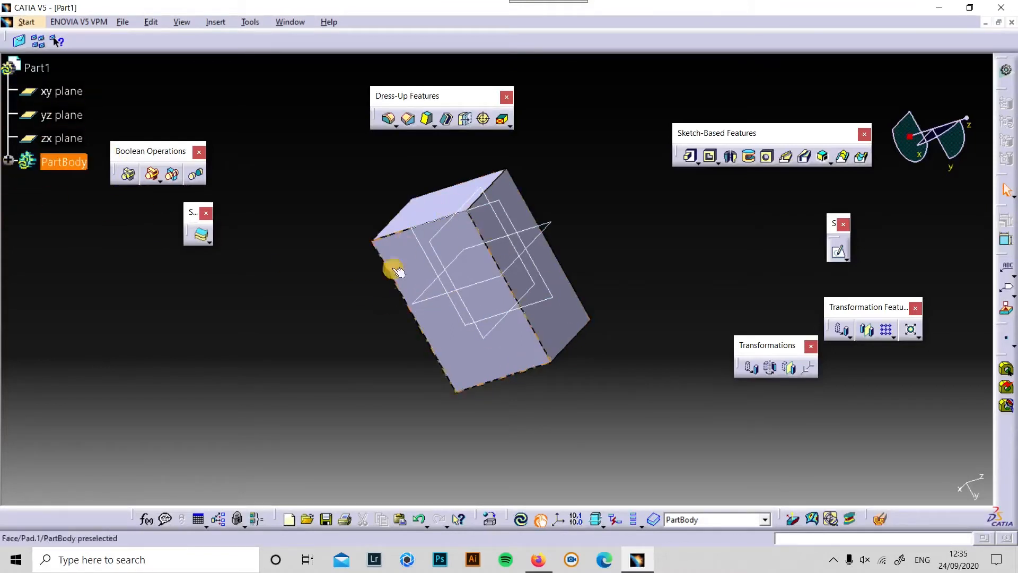
# Expand PartBody down to Sketch.1 in the specification tree and shrink the tree's display size
pyautogui.click(10, 162)
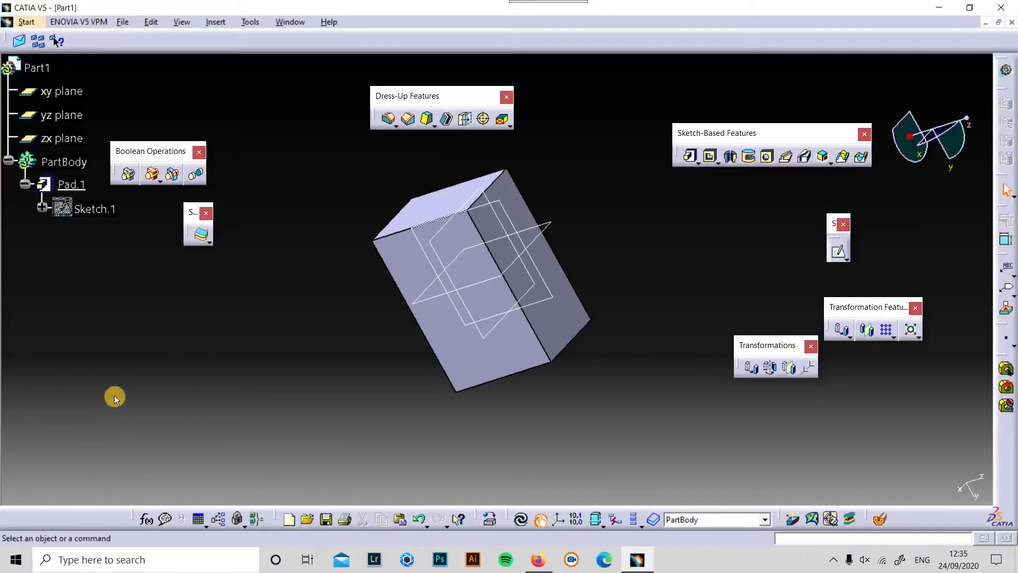
pyautogui.keyDown('ctrl'); pyautogui.scroll(1, 114, 383); pyautogui.keyUp('ctrl')
pyautogui.keyDown('ctrl'); pyautogui.scroll(-4, 114, 380); pyautogui.keyUp('ctrl')
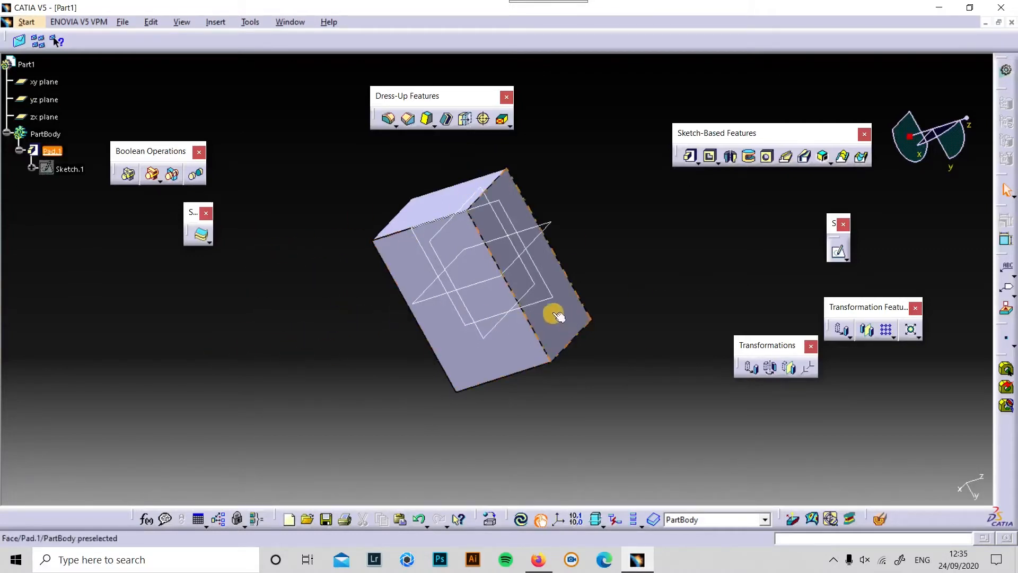
# Delete Pad.1 from PartBody together with its aggregated elements
pyautogui.moveTo(292, 358); pyautogui.dragTo(323, 302, button='middle')
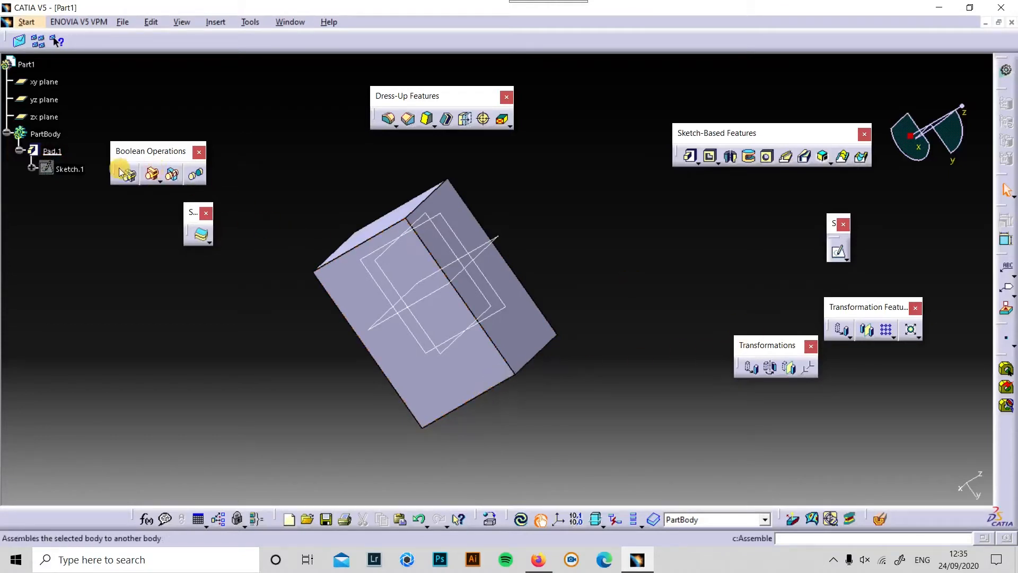
pyautogui.click(52, 152)
pyautogui.press('Delete')
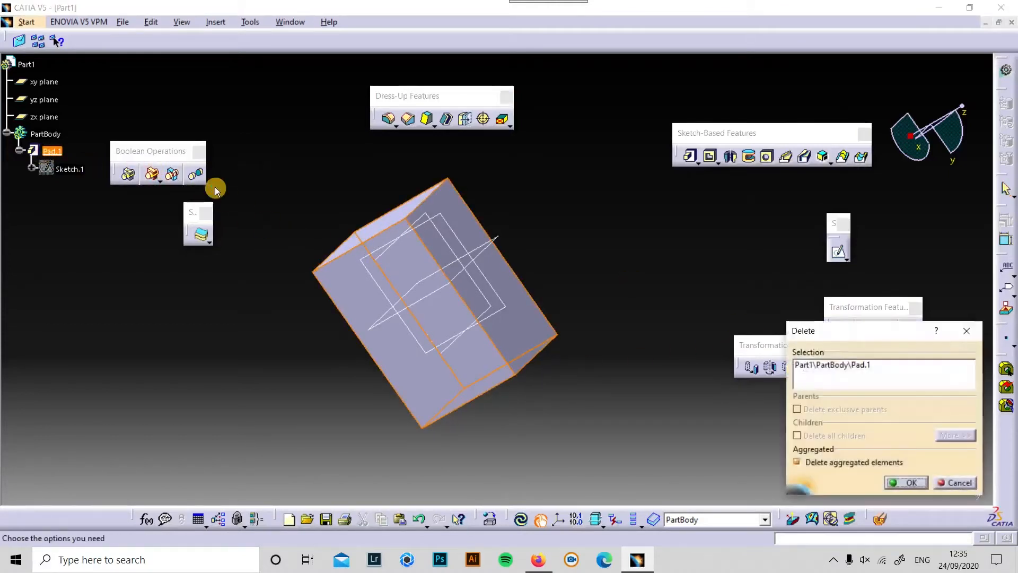
pyautogui.click(896, 481)
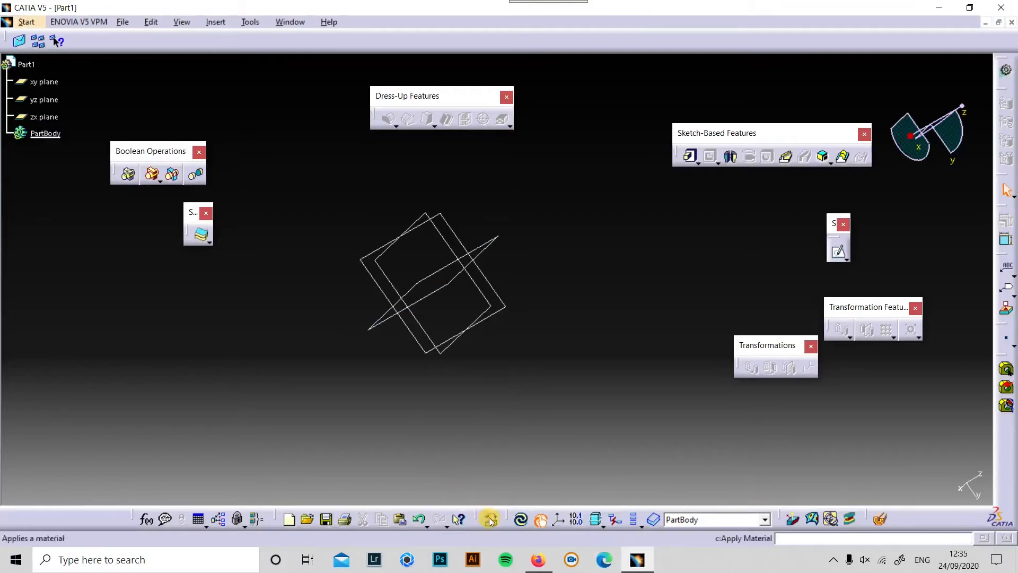
# Display the View toolbar, apply the standard isometric view and centre the reference planes on screen
pyautogui.rightClick(1014, 437)
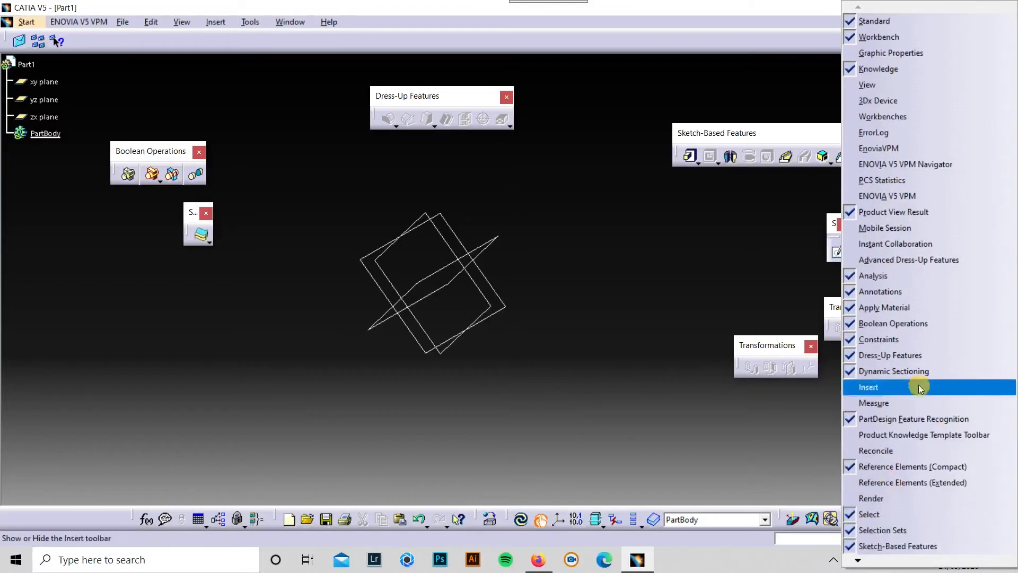
pyautogui.click(939, 85)
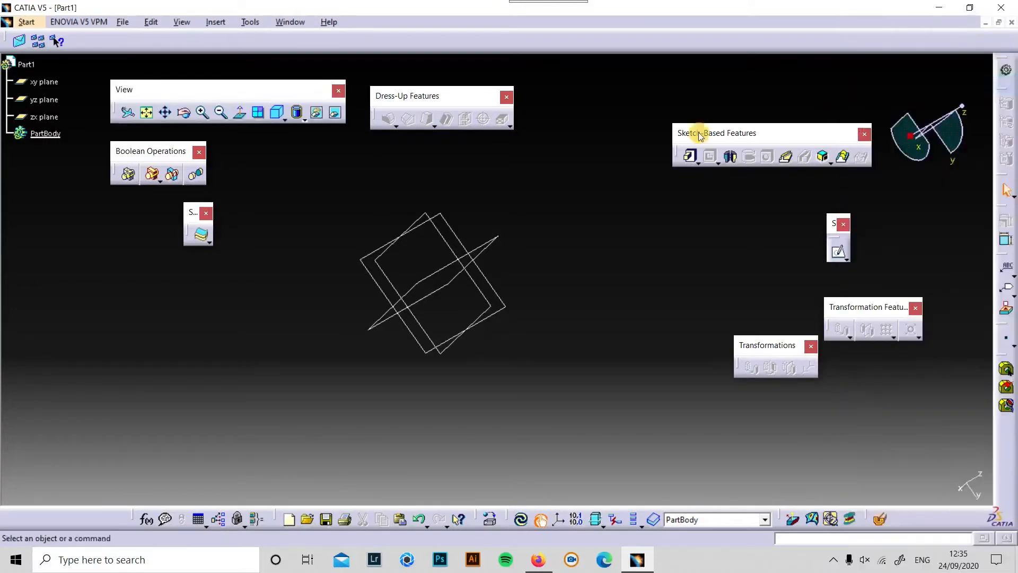
pyautogui.click(286, 119)
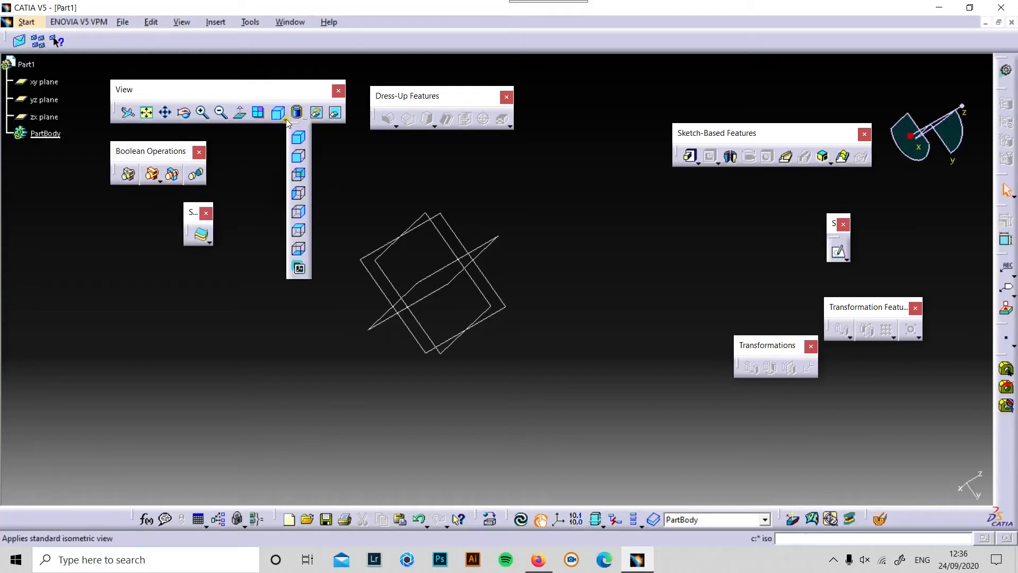
pyautogui.click(300, 145)
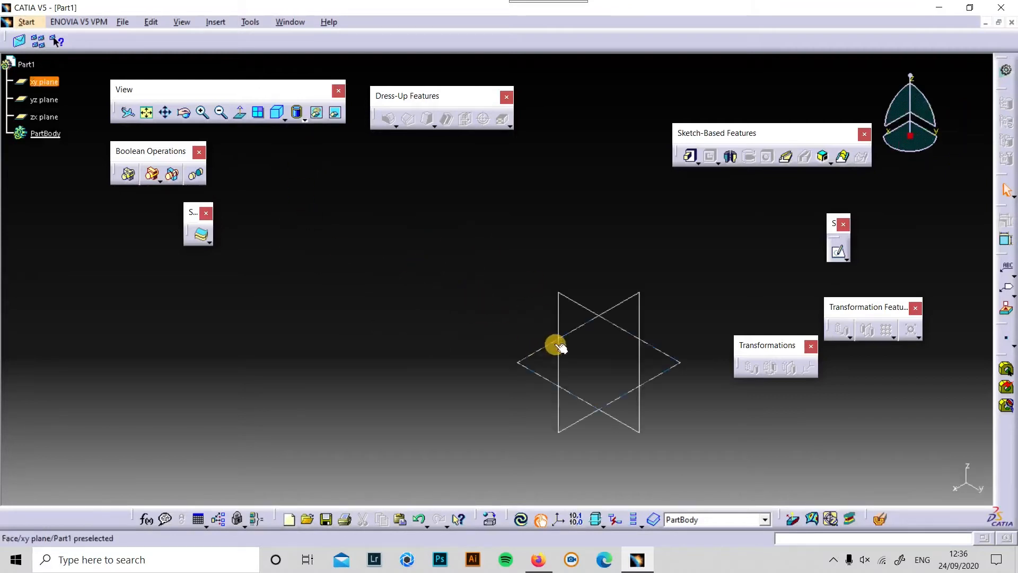
pyautogui.moveTo(584, 343); pyautogui.dragTo(485, 273, button='middle')
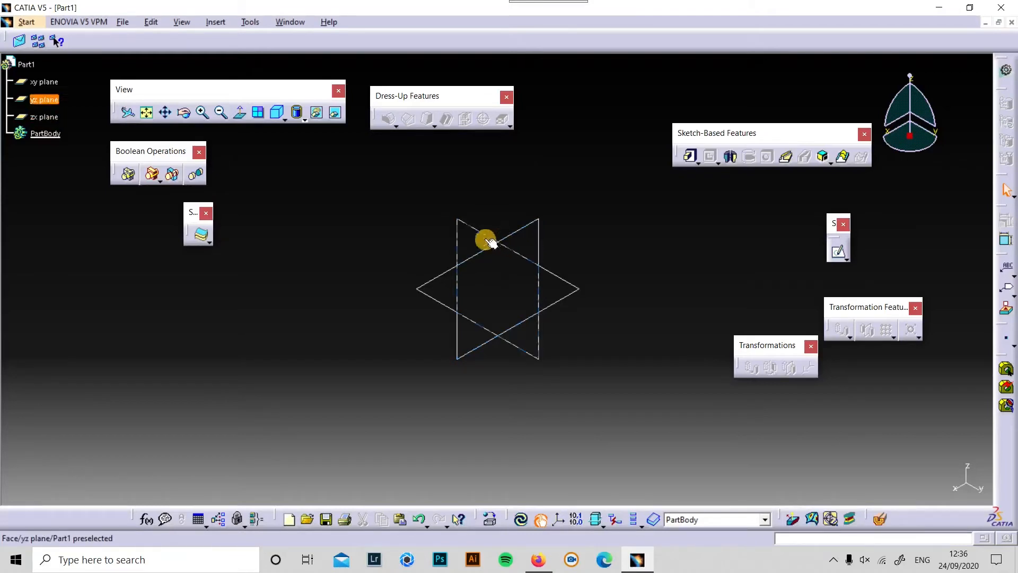
# Open the program options, expand Infrastructure and Mechanical Design, and show the Sketcher settings
pyautogui.click(252, 24)
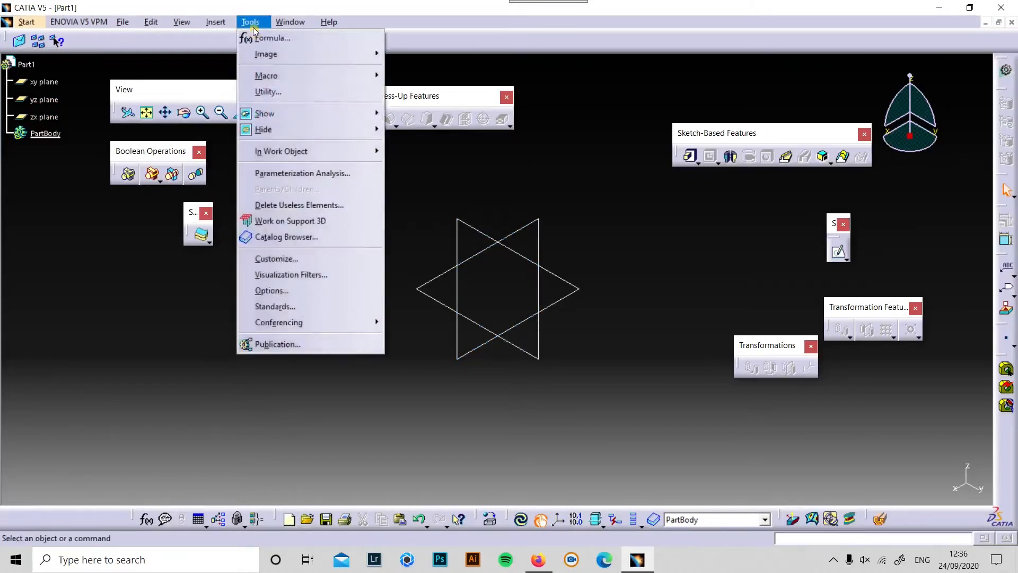
pyautogui.click(311, 282)
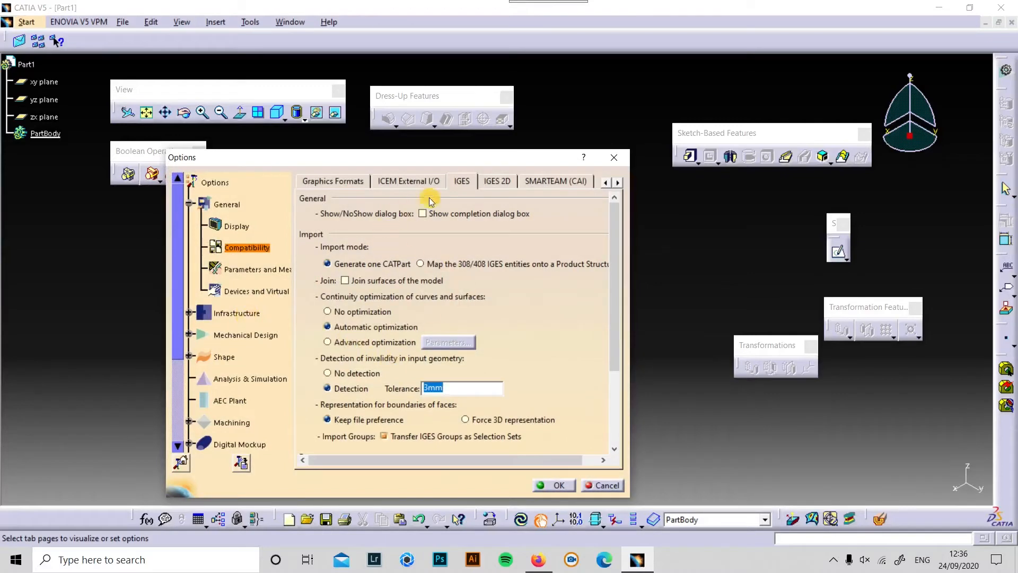
pyautogui.scroll(-1, 228, 342)
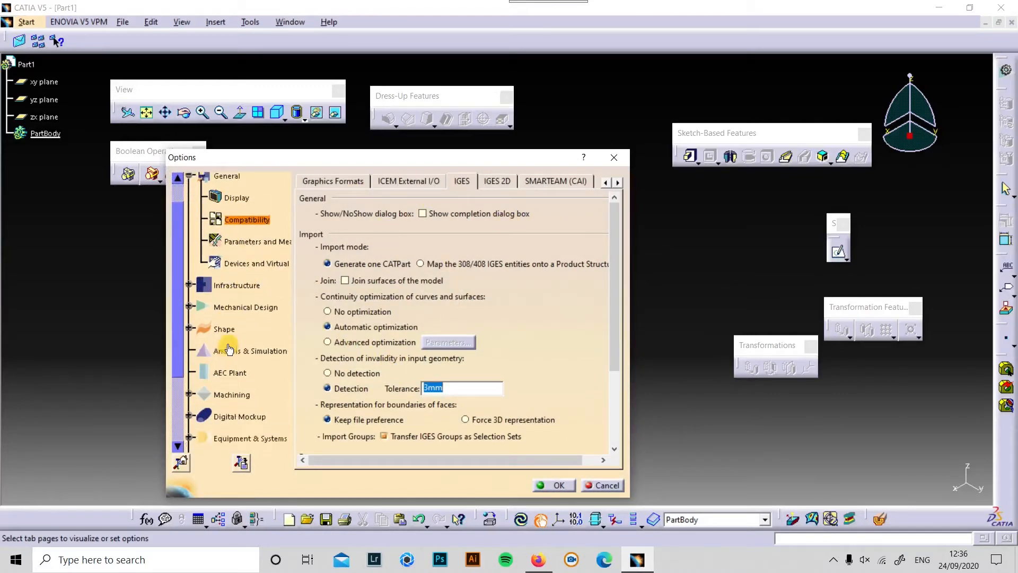
pyautogui.scroll(2, 229, 345)
pyautogui.click(191, 342)
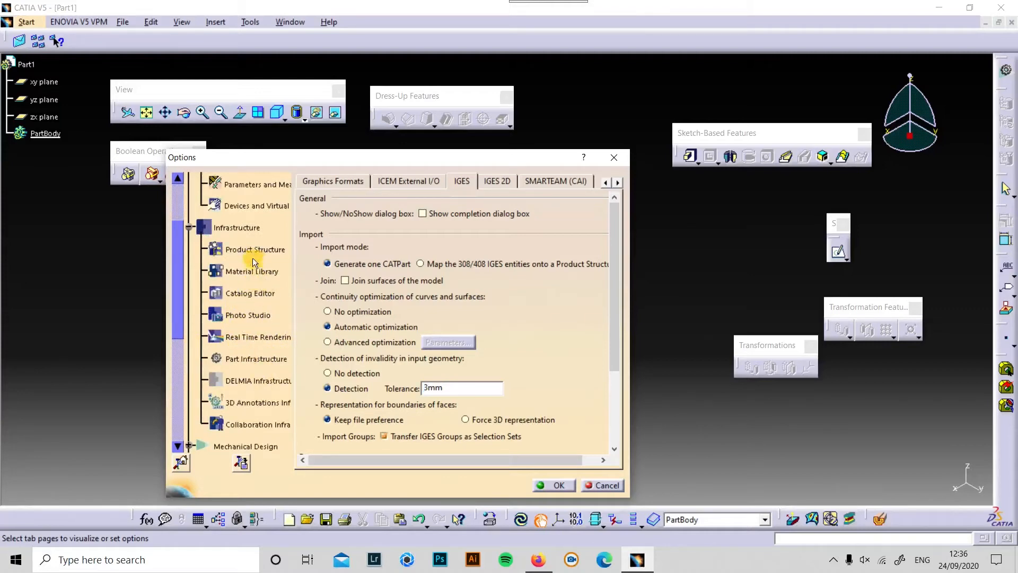
pyautogui.scroll(-2, 254, 275)
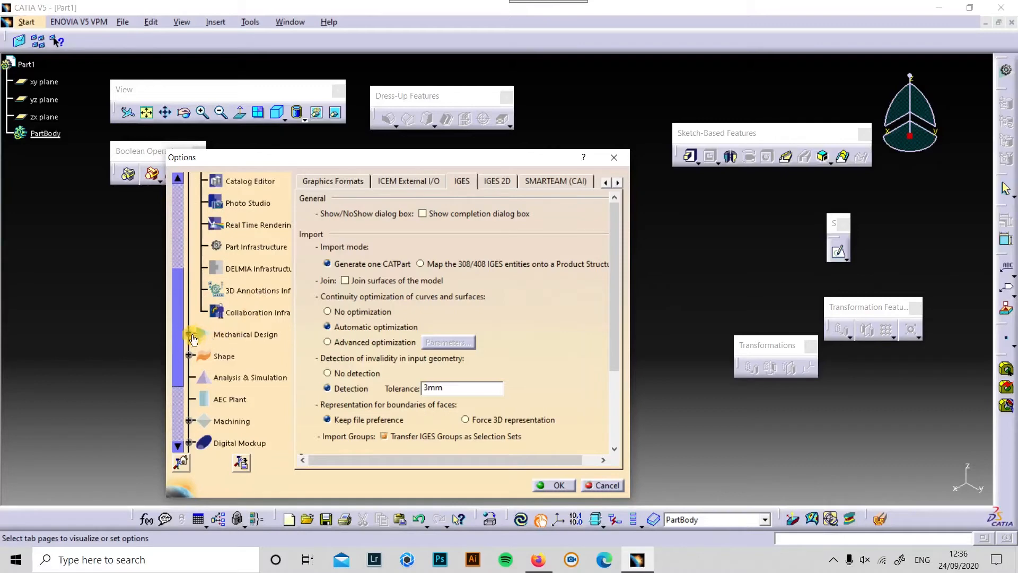
pyautogui.click(190, 335)
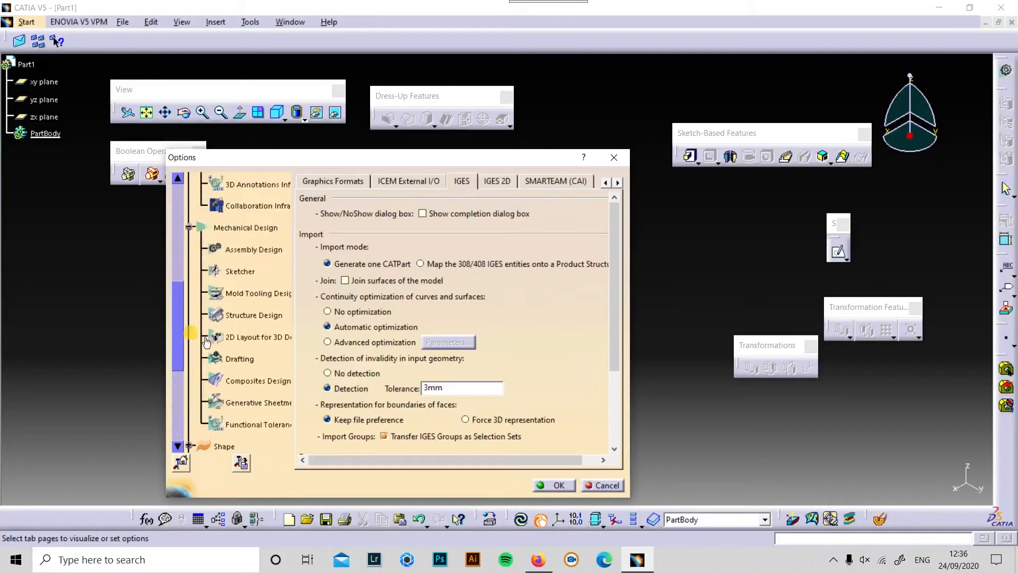
pyautogui.click(240, 272)
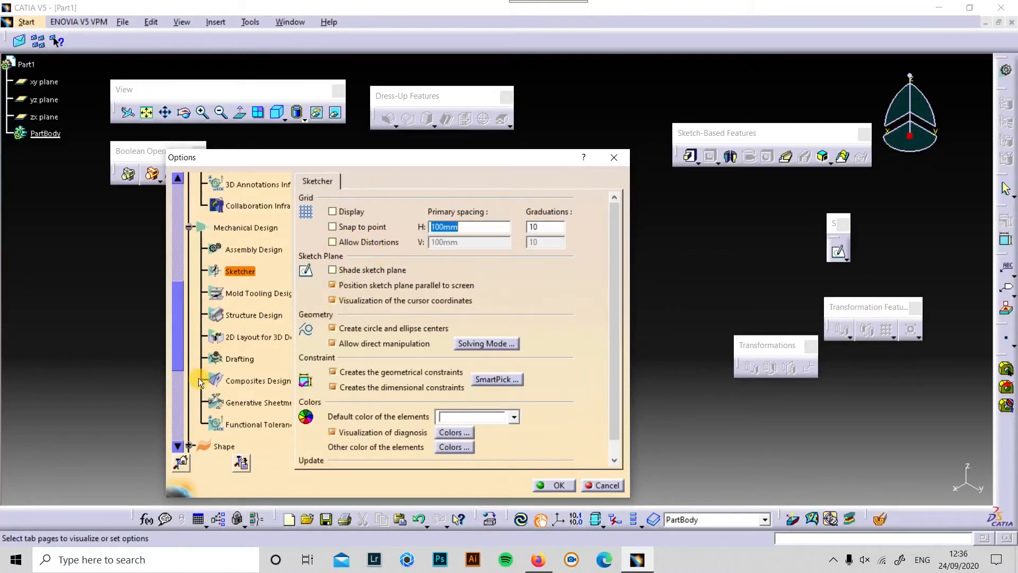
# Look through the option categories and review the Scale, Units and Knowledge Environment settings of Parameters and Measure
pyautogui.scroll(-5, 243, 387)
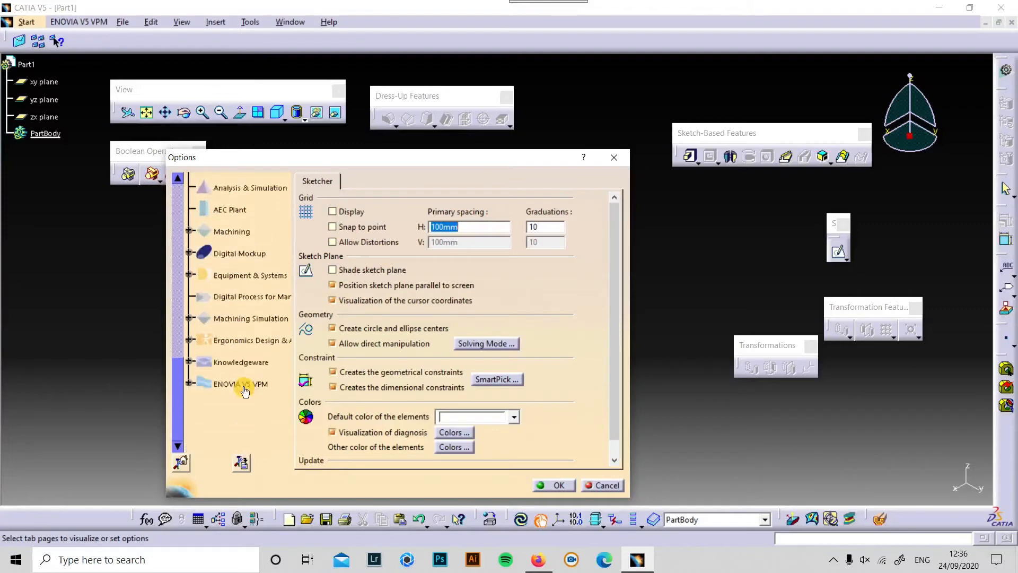
pyautogui.scroll(1, 226, 306)
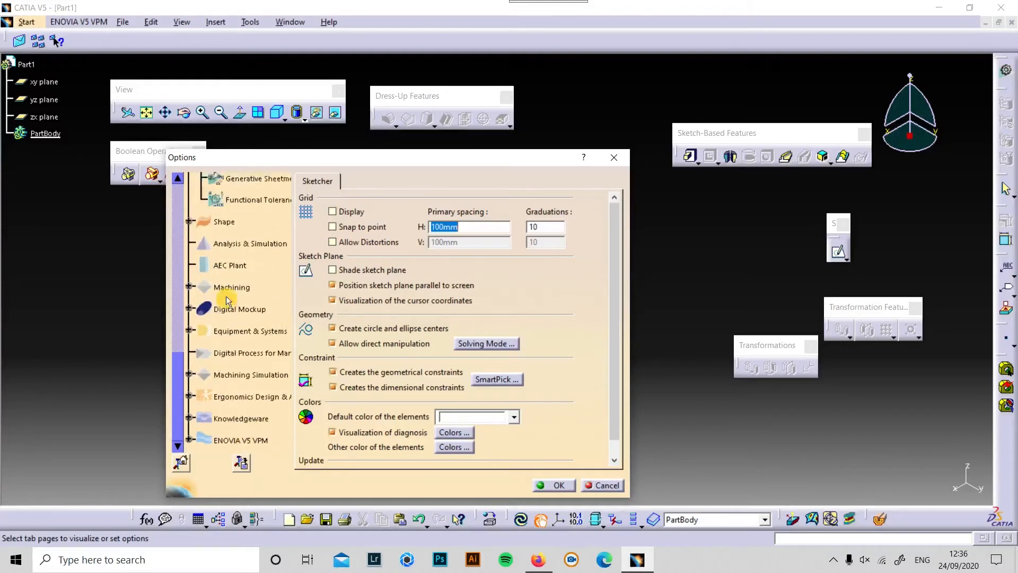
pyautogui.scroll(10, 239, 338)
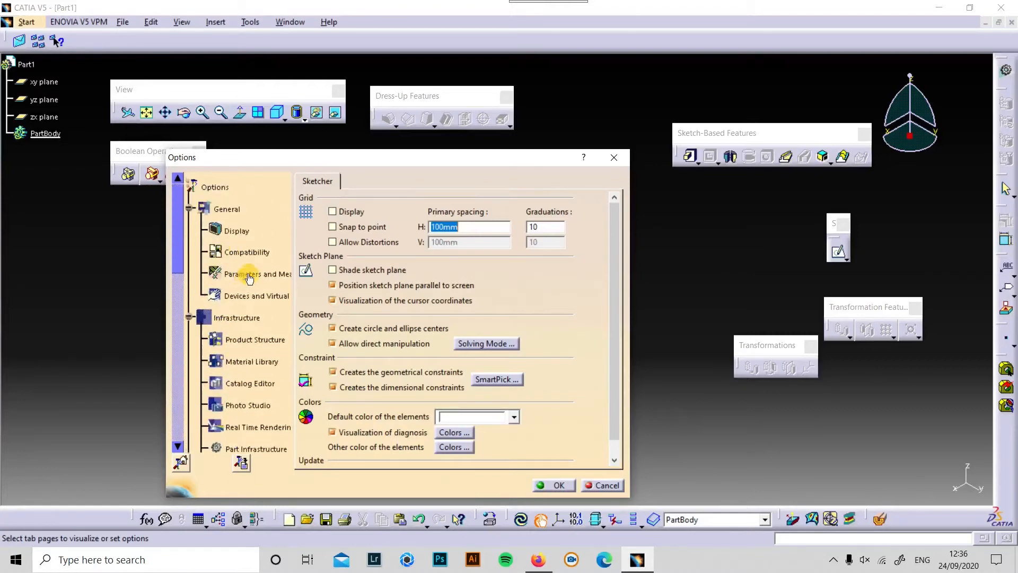
pyautogui.click(247, 273)
pyautogui.click(377, 183)
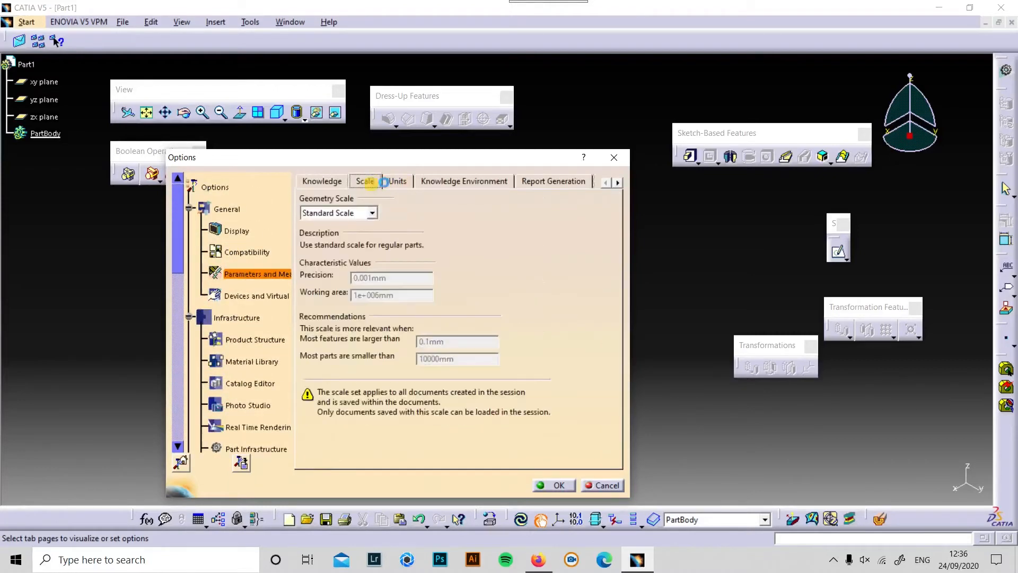
pyautogui.click(397, 181)
pyautogui.click(463, 183)
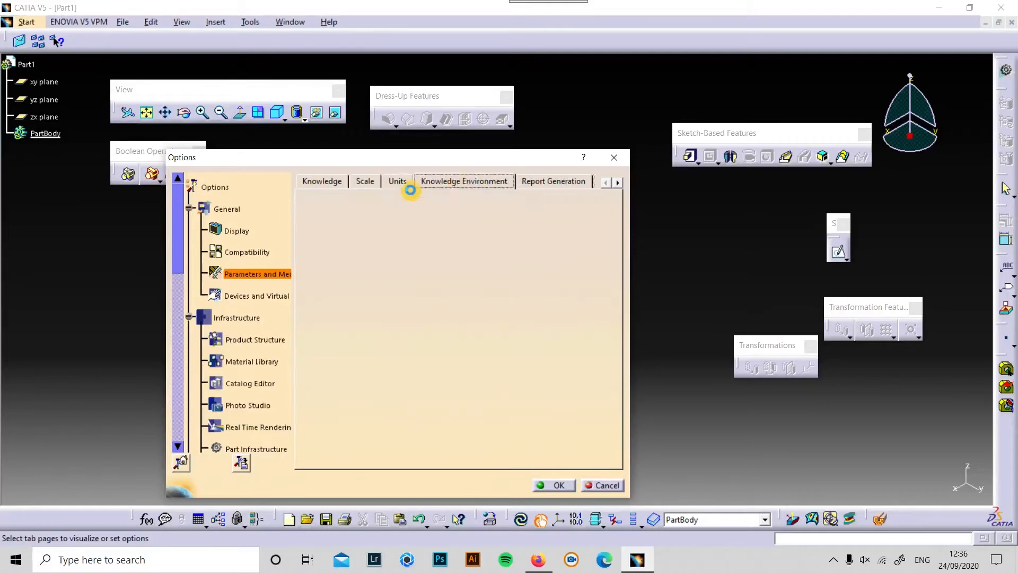
pyautogui.click(398, 182)
pyautogui.click(232, 276)
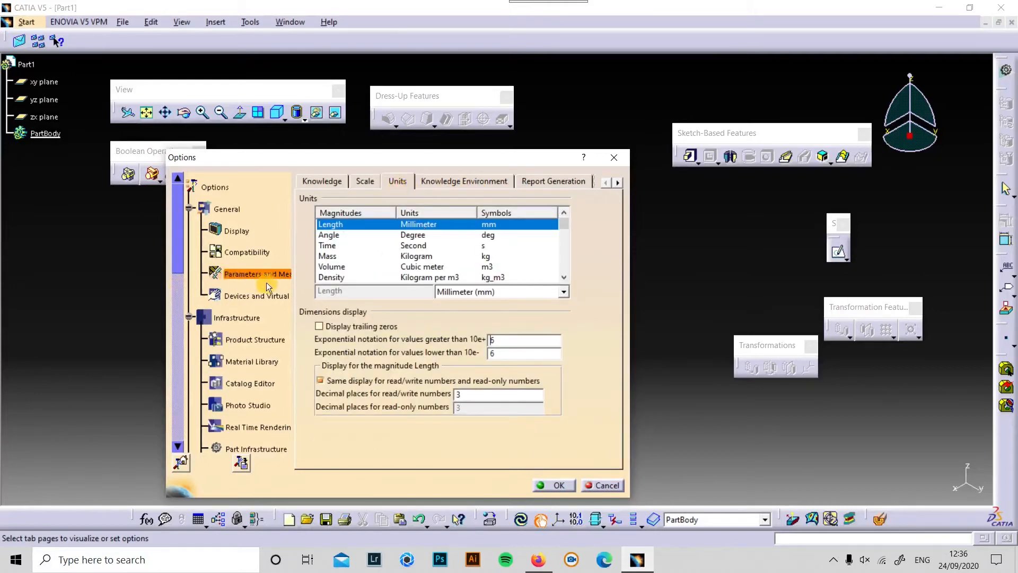
# Show the Tree Appearance settings under Display and look through the remaining option categories down to ENOVIA V5 VPM
pyautogui.click(242, 253)
pyautogui.click(233, 230)
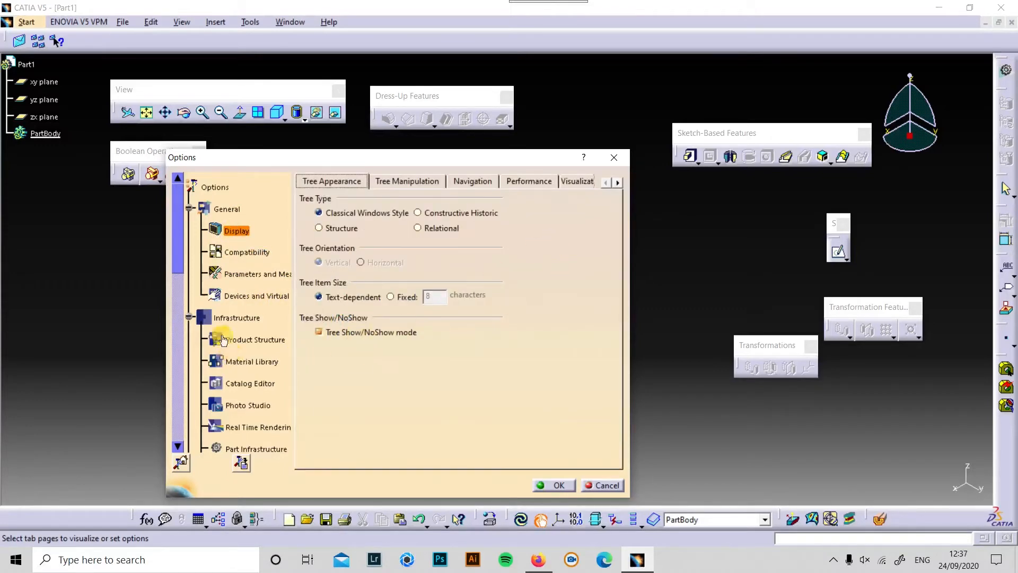
pyautogui.scroll(-3, 217, 334)
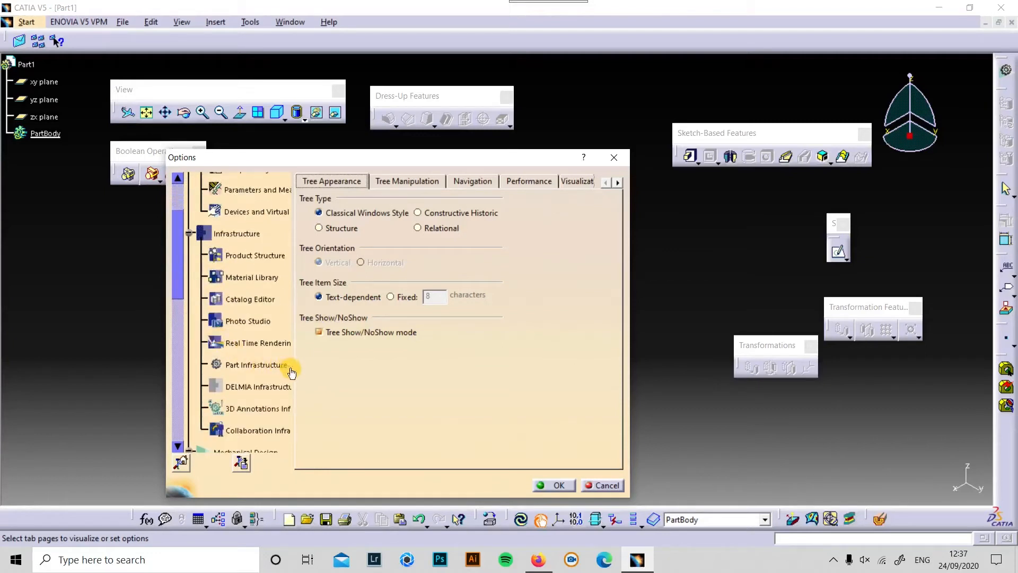
pyautogui.scroll(-3, 291, 379)
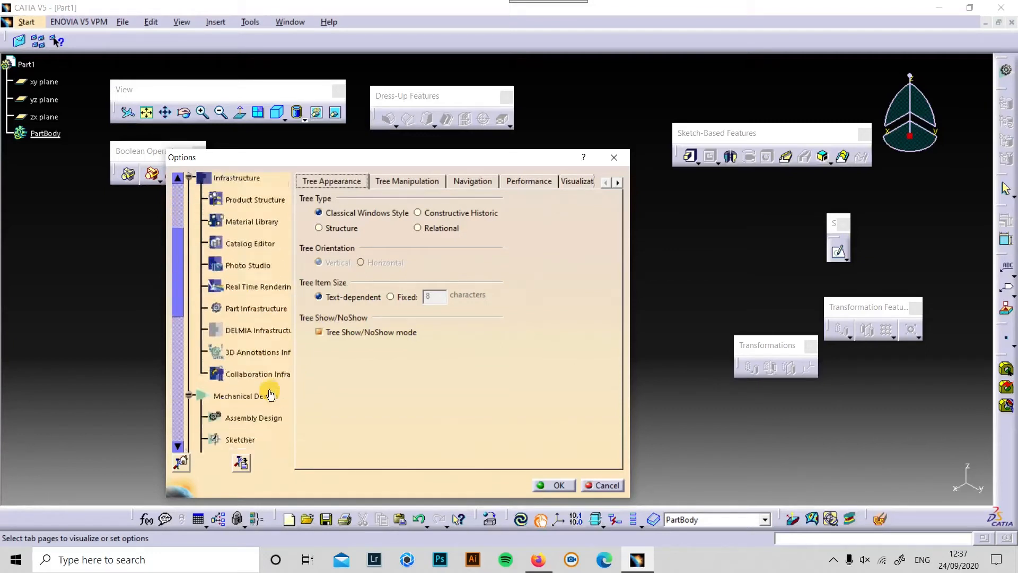
pyautogui.scroll(-4, 261, 388)
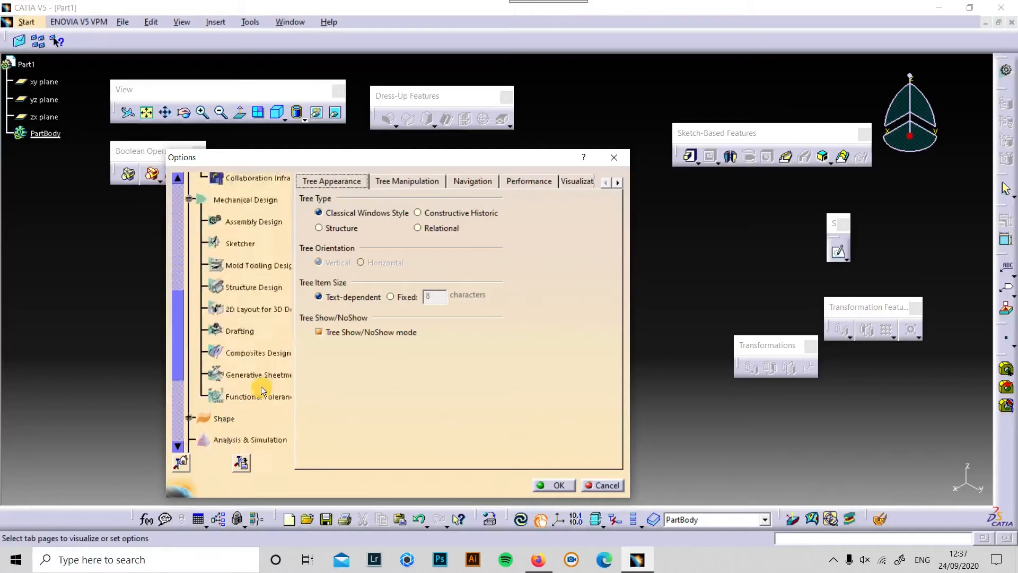
pyautogui.scroll(-3, 259, 388)
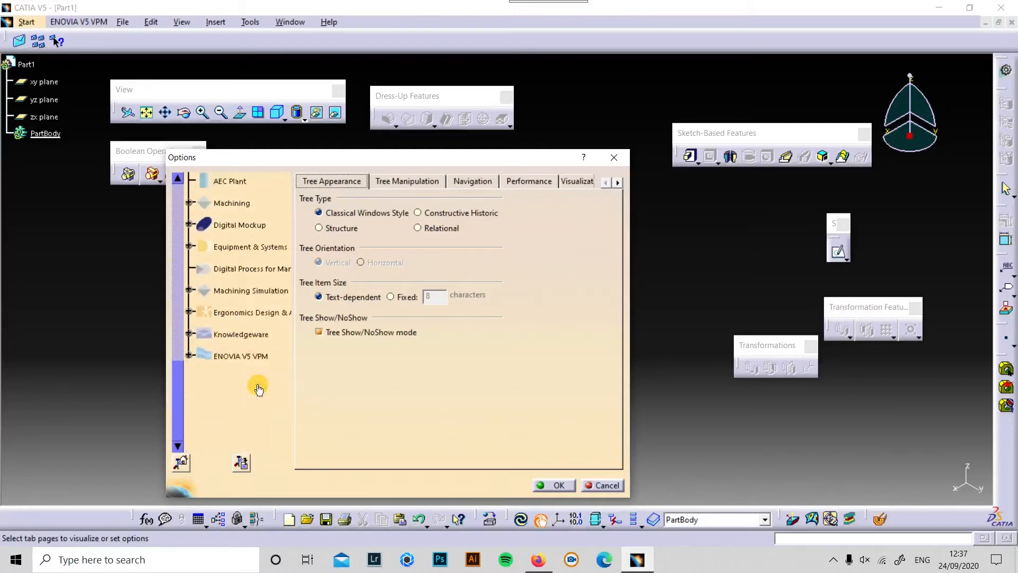
pyautogui.scroll(1, 246, 386)
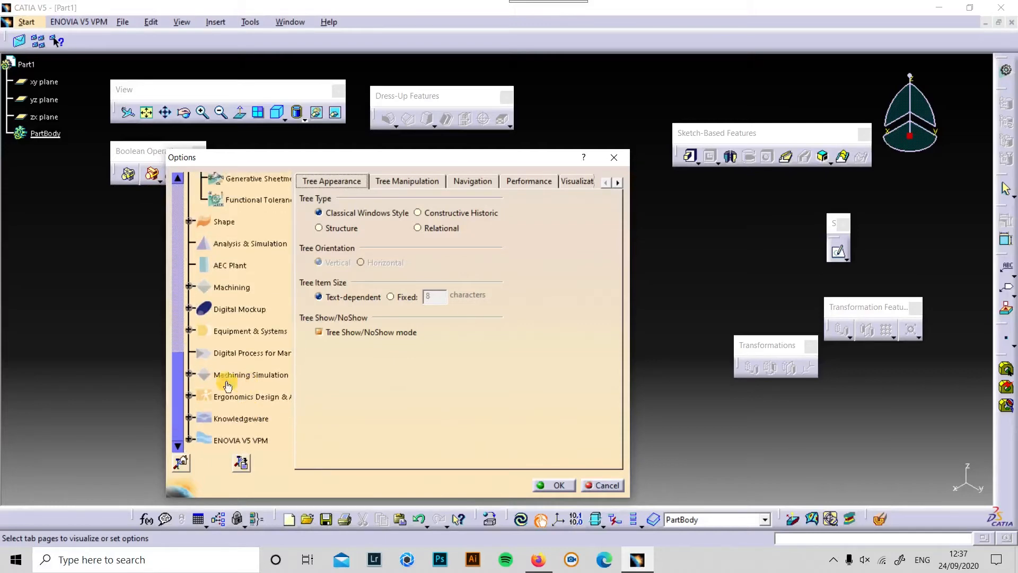
pyautogui.click(189, 375)
pyautogui.click(189, 375)
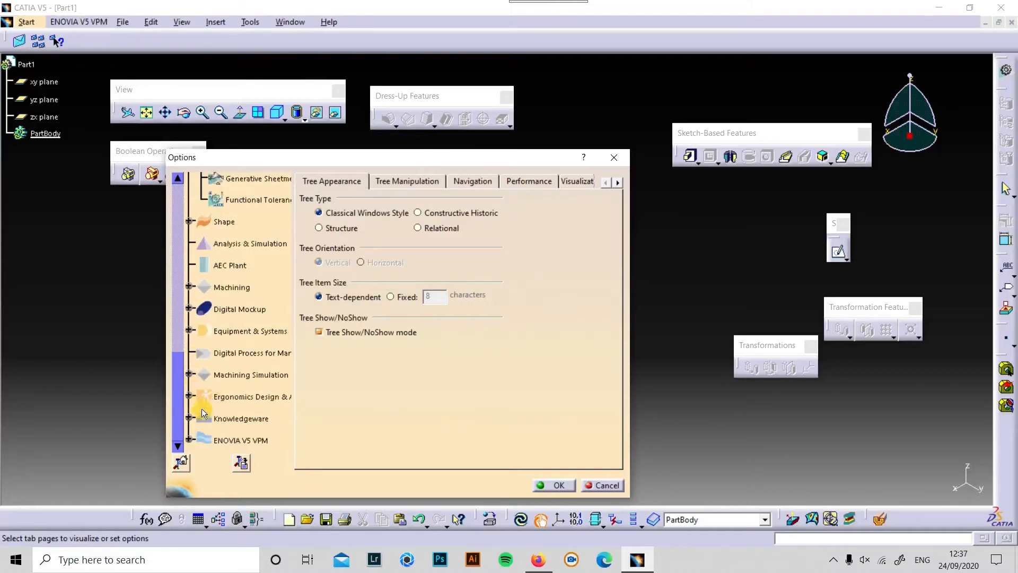
pyautogui.scroll(-2, 211, 422)
pyautogui.scroll(3, 224, 400)
pyautogui.scroll(10, 223, 400)
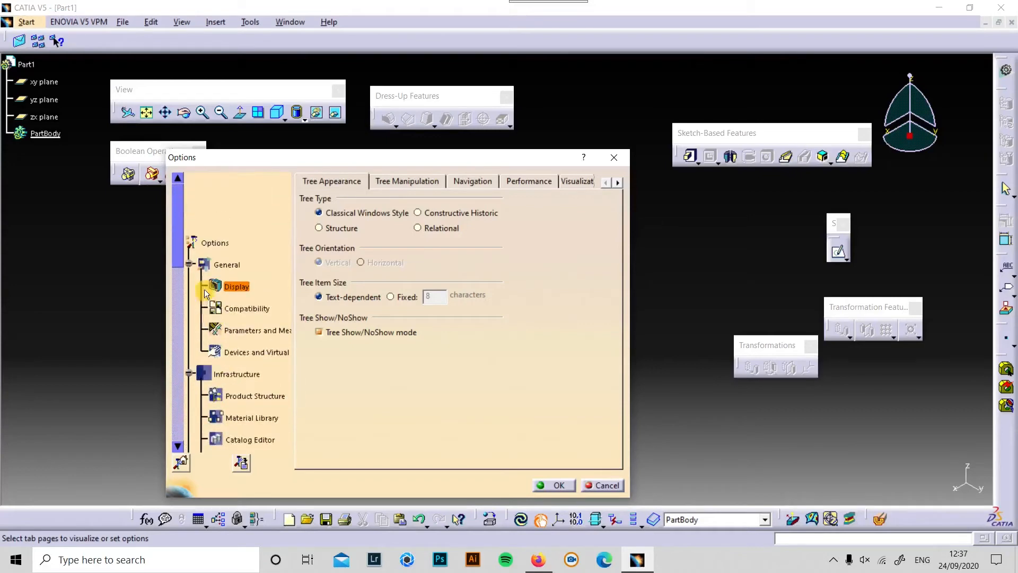
# Review the Help, Shareable Products and Licensing settings of the General options, and the V4 Data Reading settings under Compatibility
pyautogui.click(227, 264)
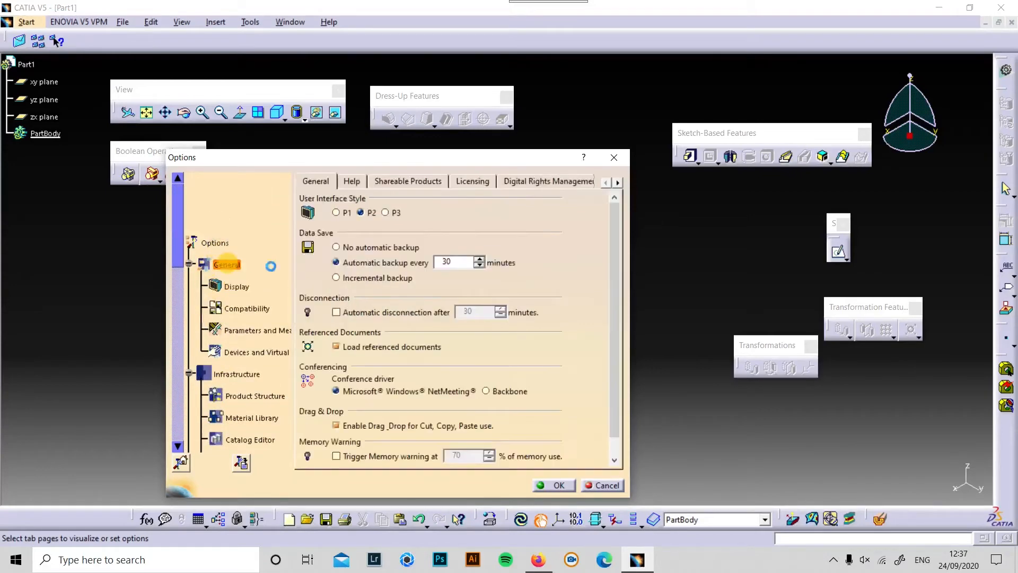
pyautogui.click(350, 182)
pyautogui.click(414, 181)
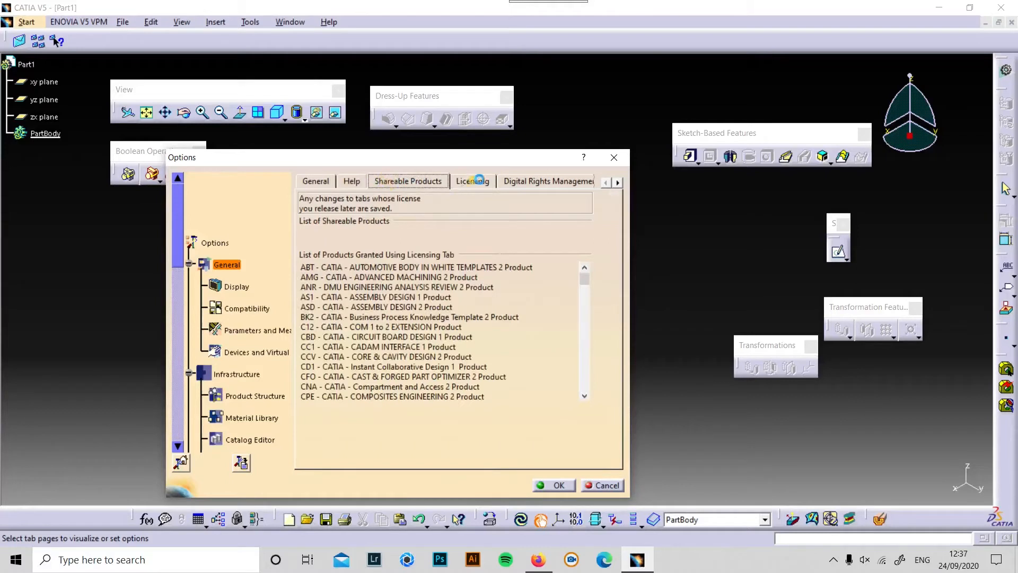
pyautogui.click(479, 180)
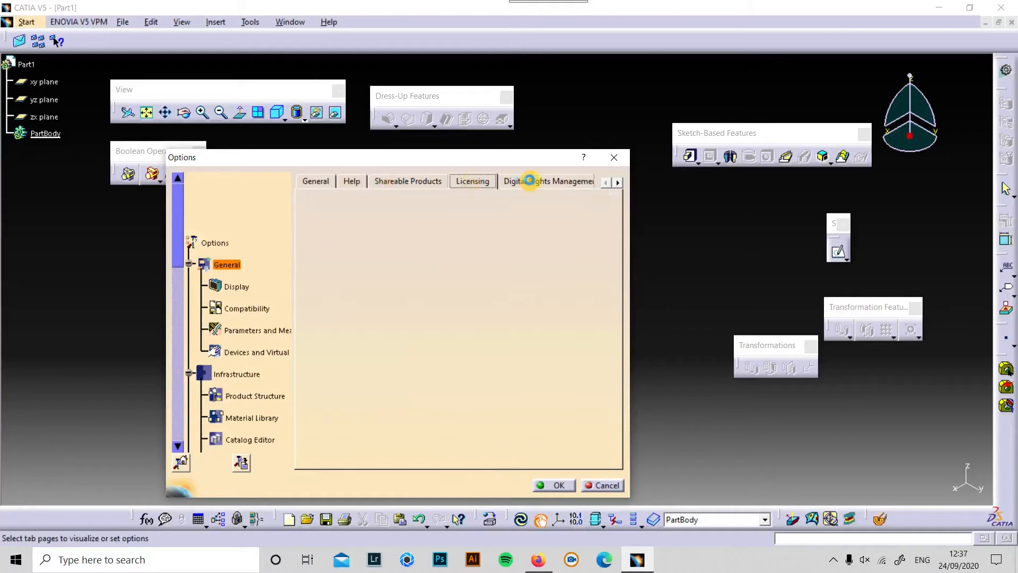
pyautogui.click(252, 311)
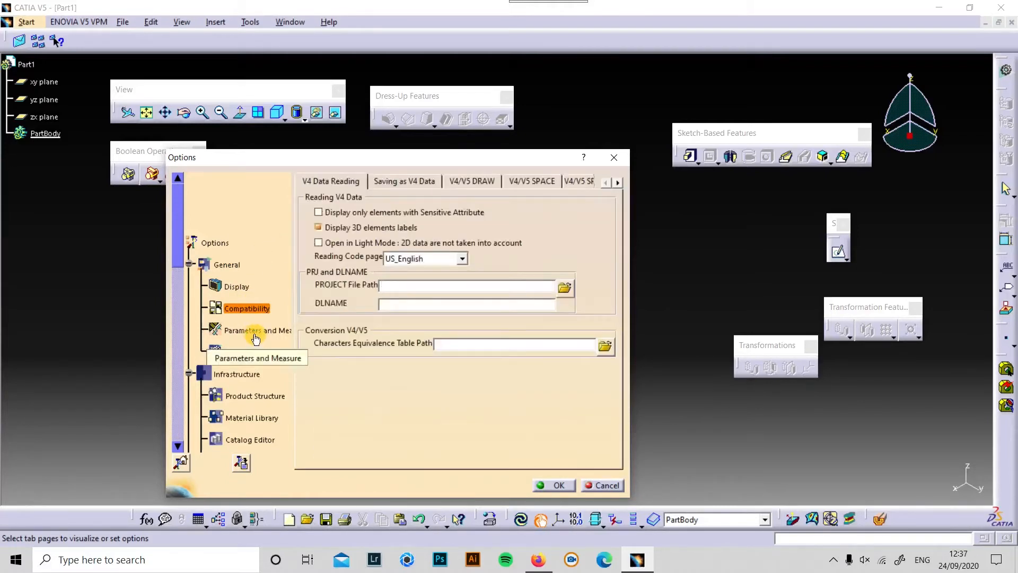
# Review the Constraints and Dimensions, Measure Tools and Parameters Tolerance settings of Parameters and Measure
pyautogui.click(256, 333)
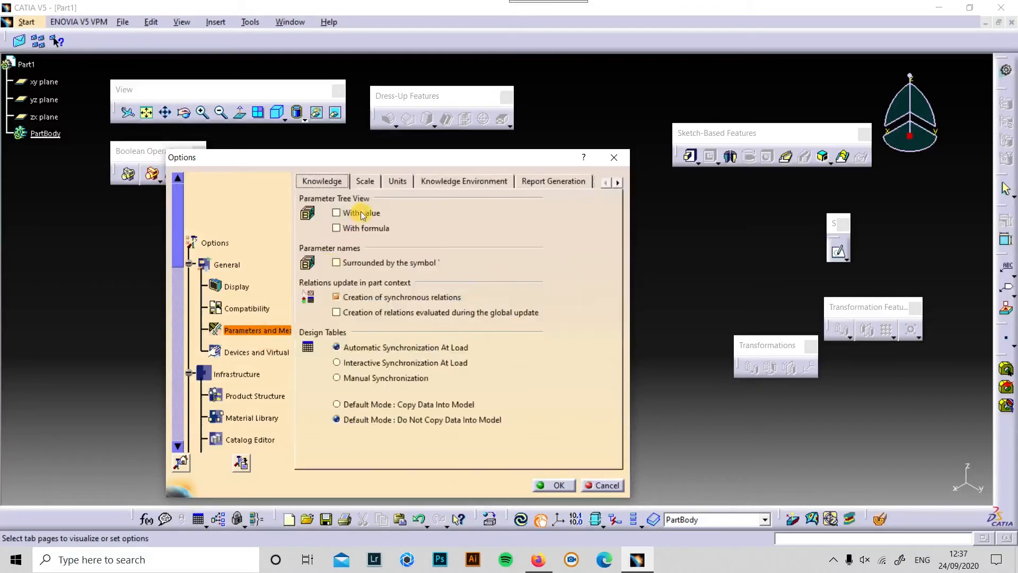
pyautogui.click(617, 184)
pyautogui.click(617, 183)
pyautogui.click(617, 184)
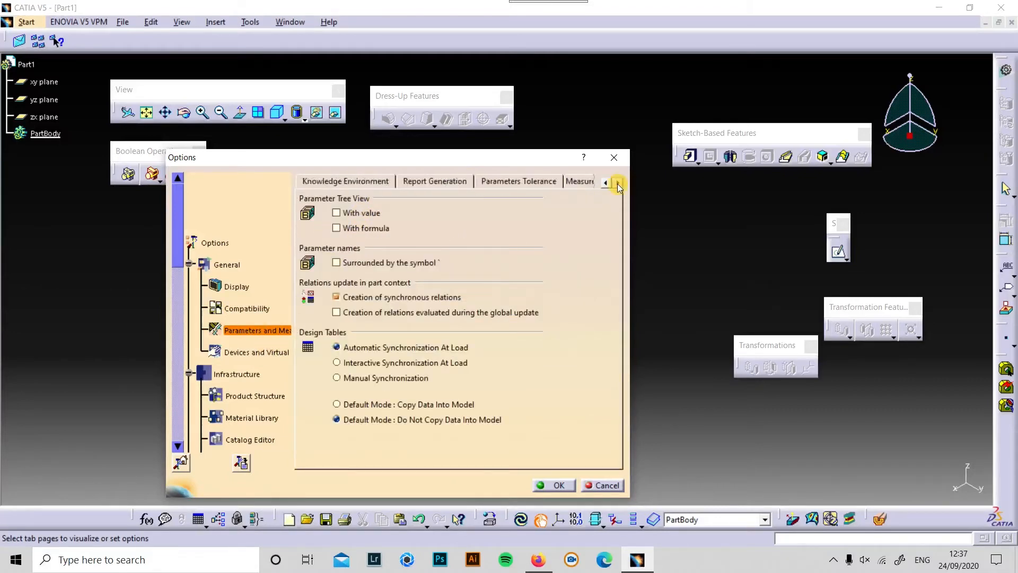
pyautogui.click(617, 183)
pyautogui.click(617, 184)
pyautogui.click(530, 180)
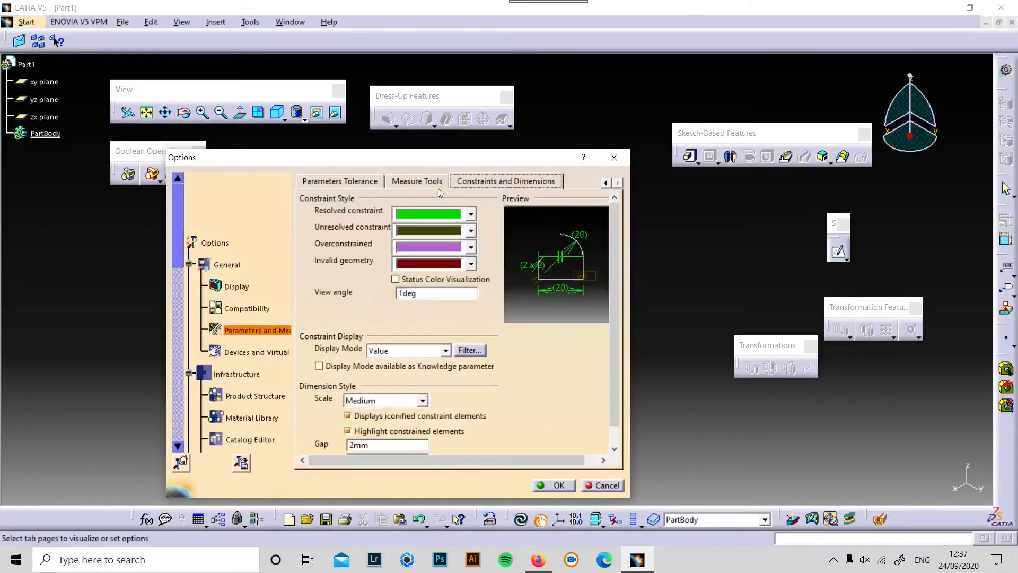
pyautogui.click(421, 180)
pyautogui.click(380, 182)
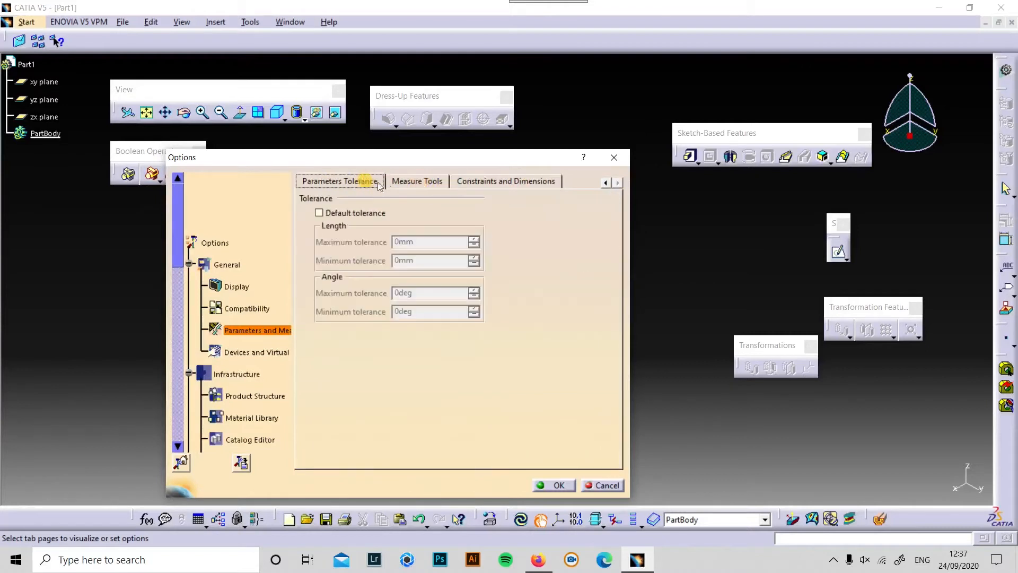
pyautogui.click(605, 182)
pyautogui.click(605, 182)
pyautogui.click(605, 182)
pyautogui.click(605, 183)
pyautogui.scroll(-5, 231, 357)
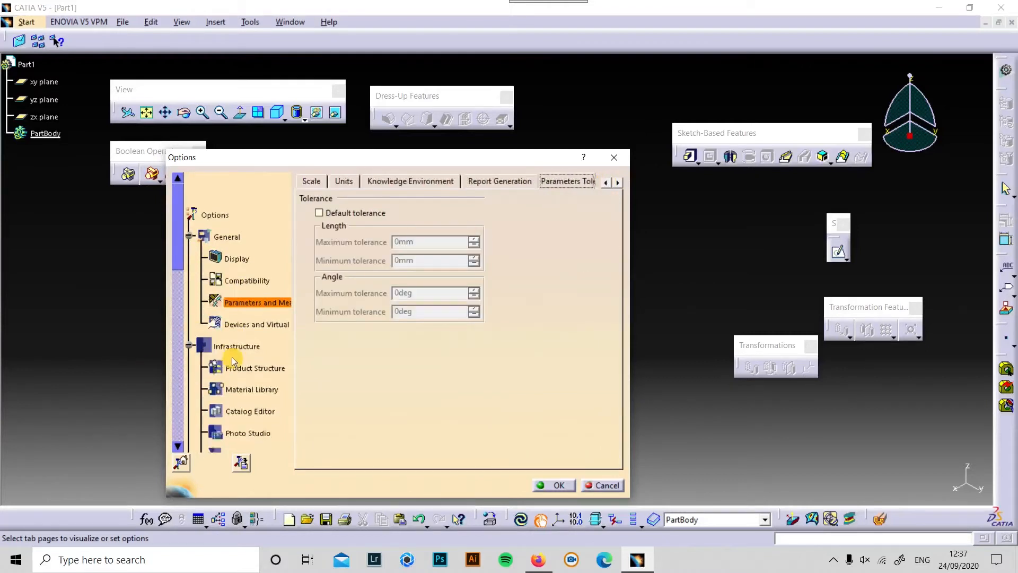
# Set the axis system display size to 18 mm in the Part Infrastructure display options and apply it
pyautogui.click(250, 392)
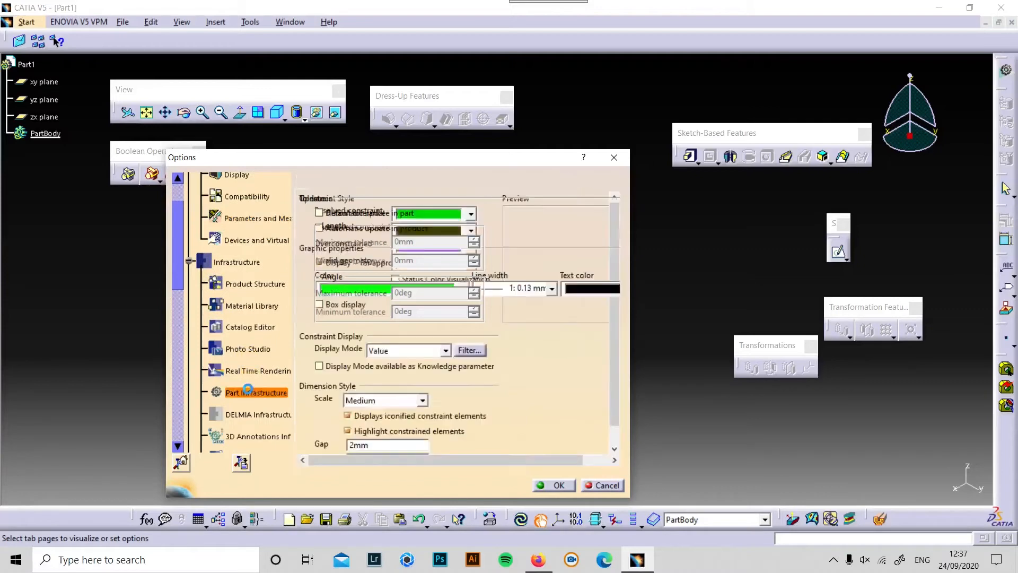
pyautogui.click(356, 181)
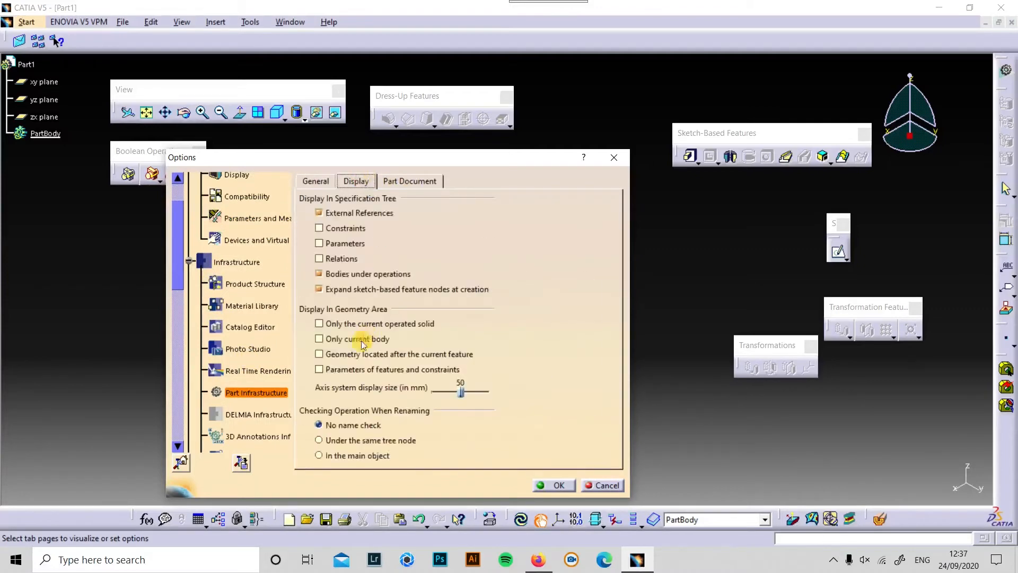
pyautogui.moveTo(477, 156)
pyautogui.mouseDown()
pyautogui.moveTo(832, 127)
pyautogui.moveTo(245, 138)
pyautogui.mouseUp()
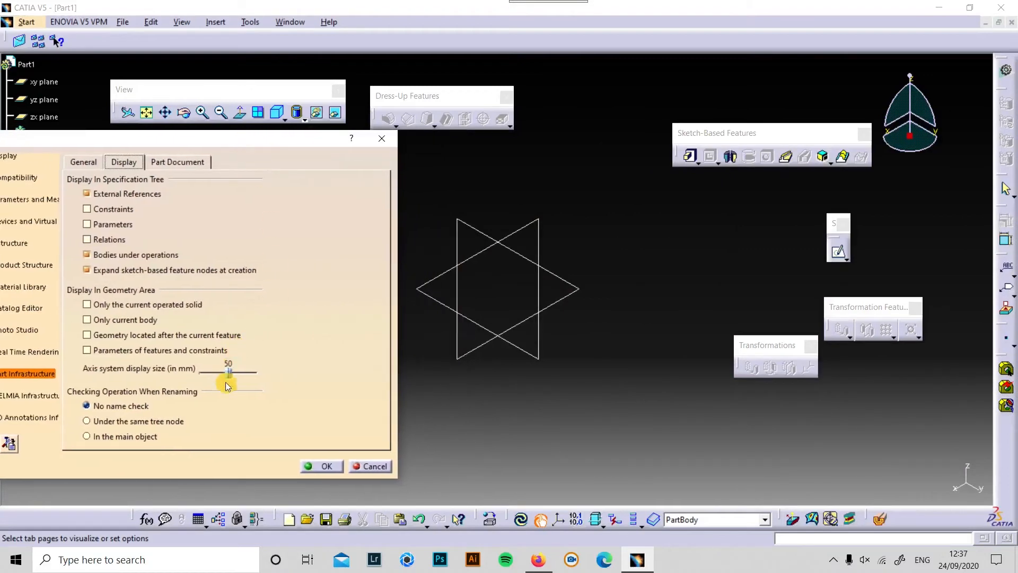
pyautogui.moveTo(230, 373); pyautogui.dragTo(220, 373)
pyautogui.moveTo(221, 373); pyautogui.dragTo(209, 373)
pyautogui.click(321, 467)
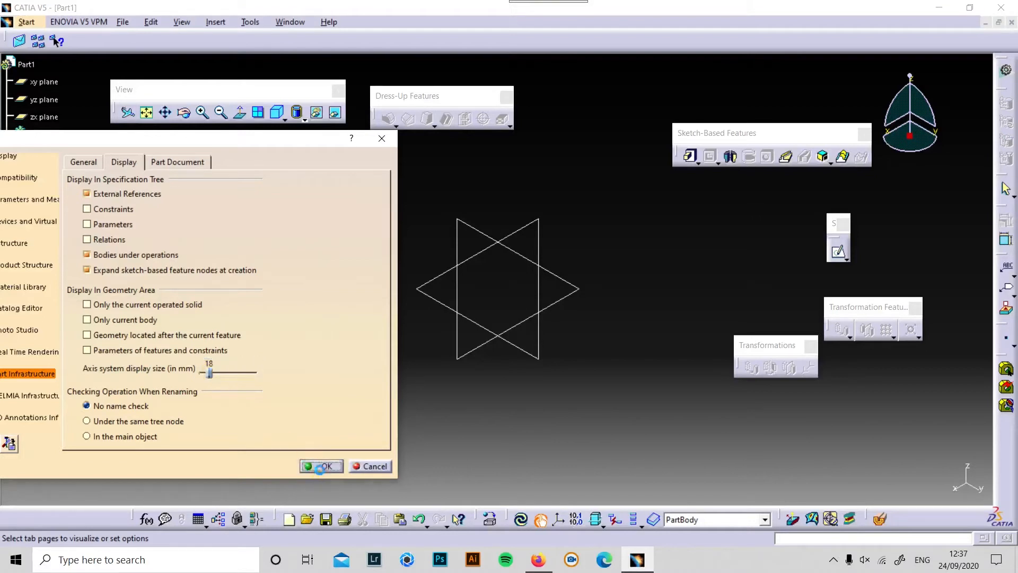
# Set the axis system display size to about 49 mm in the Part Infrastructure display options and apply it
pyautogui.click(250, 25)
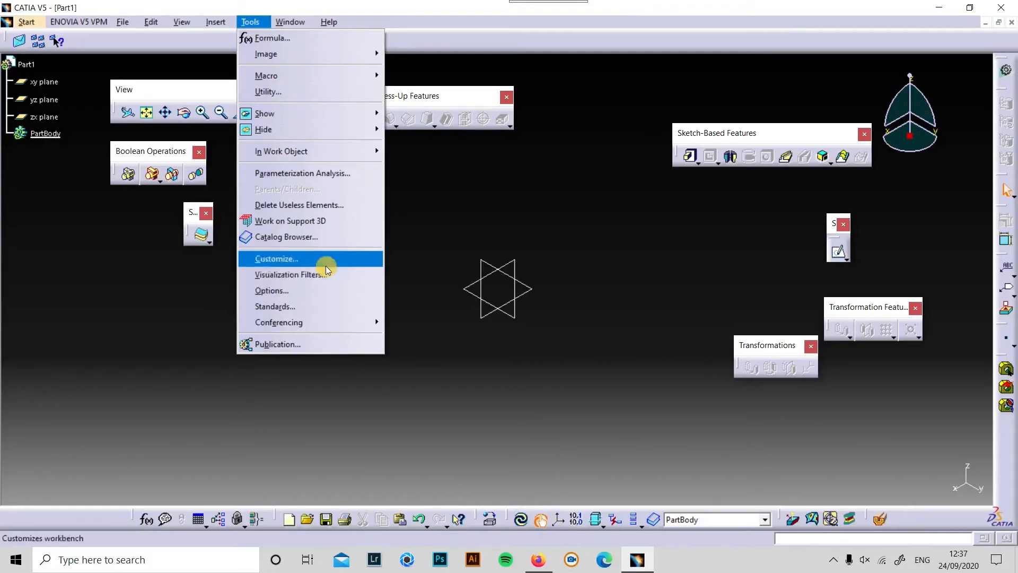
pyautogui.click(307, 289)
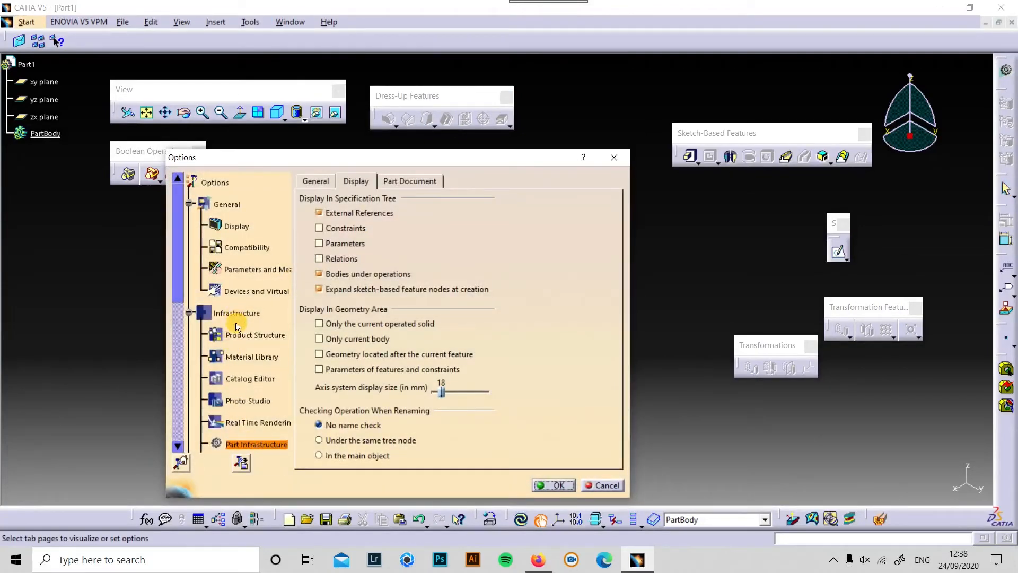
pyautogui.scroll(-3, 268, 360)
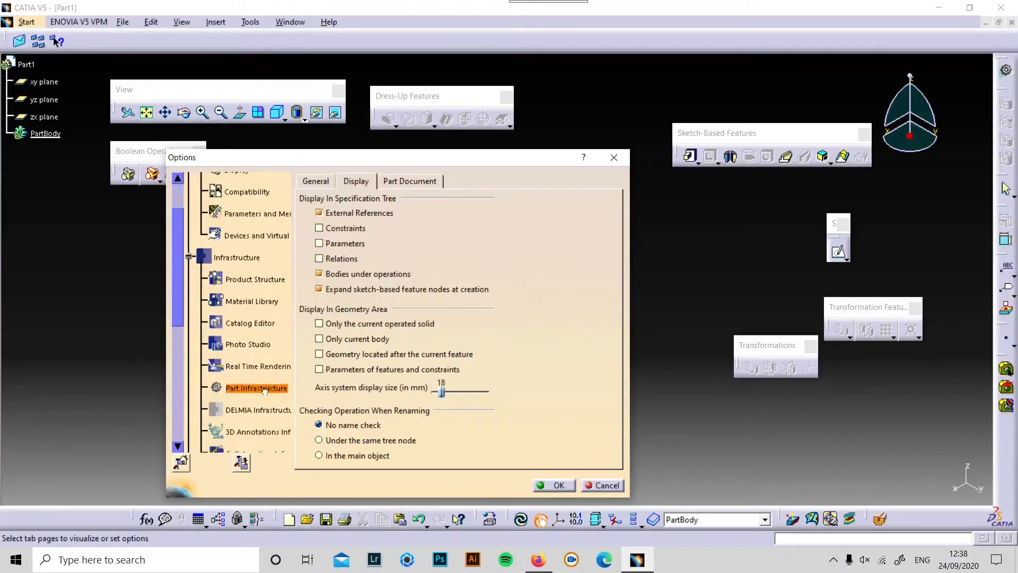
pyautogui.click(356, 180)
pyautogui.click(455, 393)
pyautogui.moveTo(441, 391); pyautogui.dragTo(458, 395)
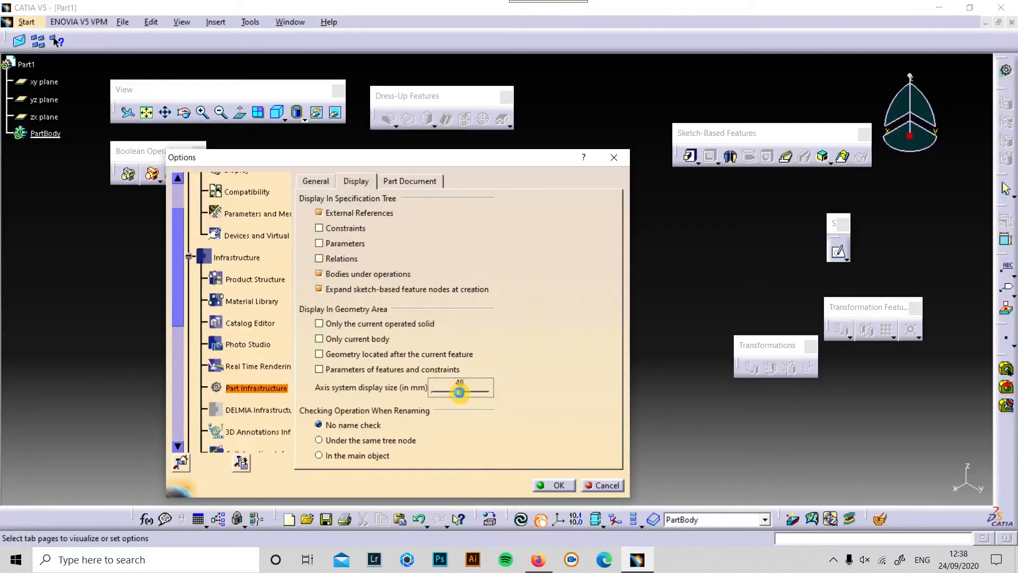
pyautogui.click(554, 484)
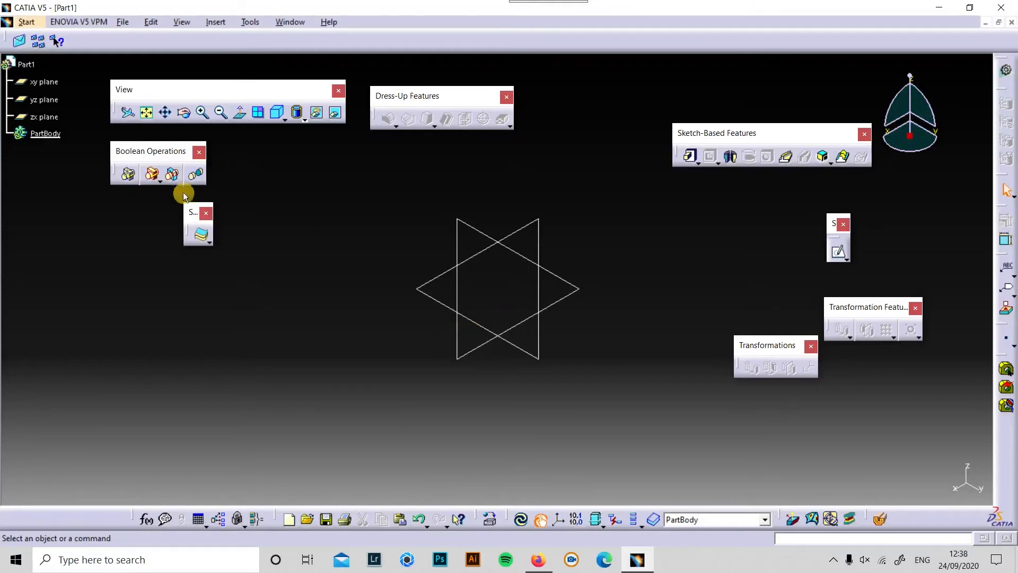
pyautogui.click(253, 24)
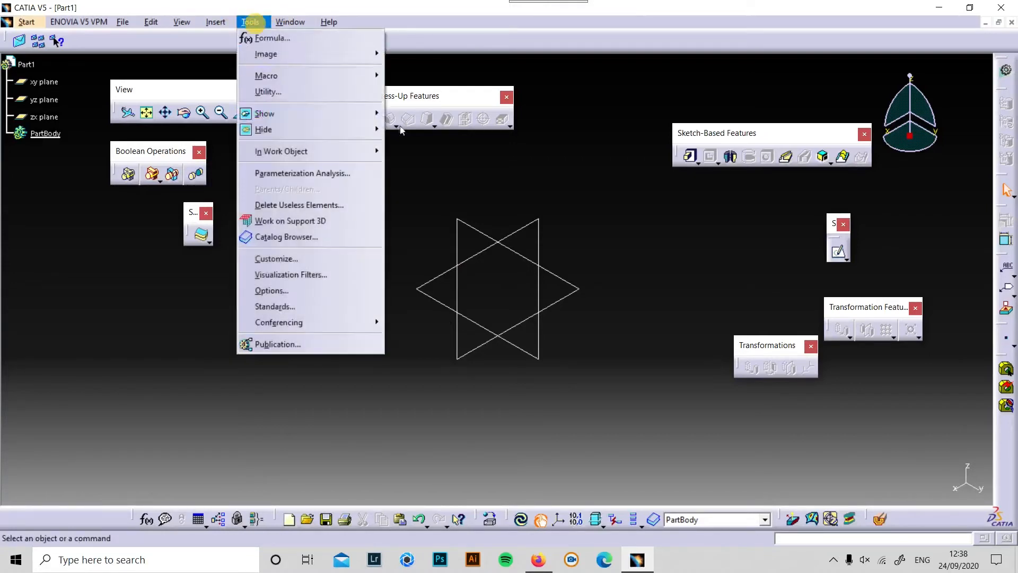
pyautogui.click(439, 176)
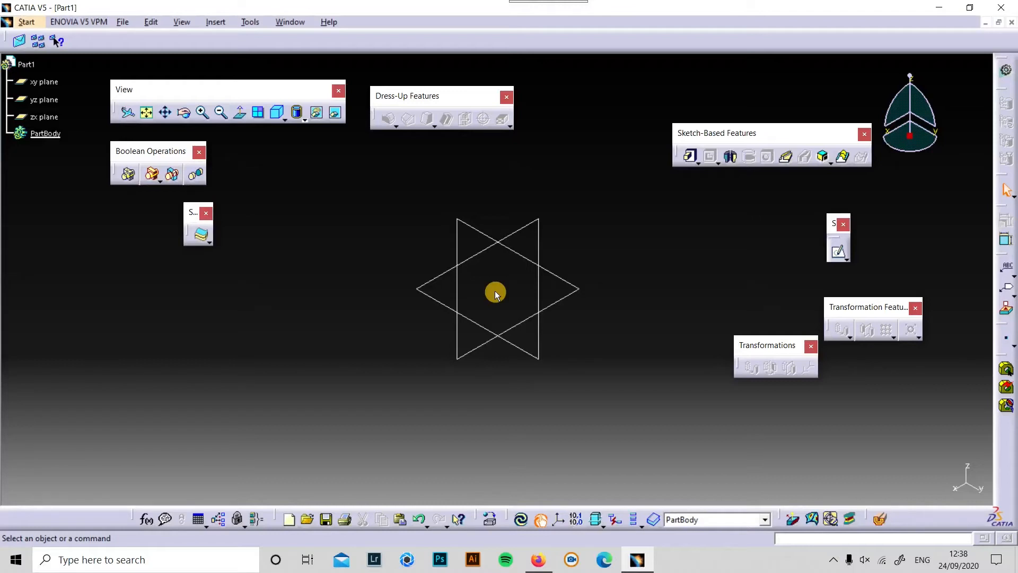
# Start a new sketch on the yz plane
pyautogui.click(847, 261)
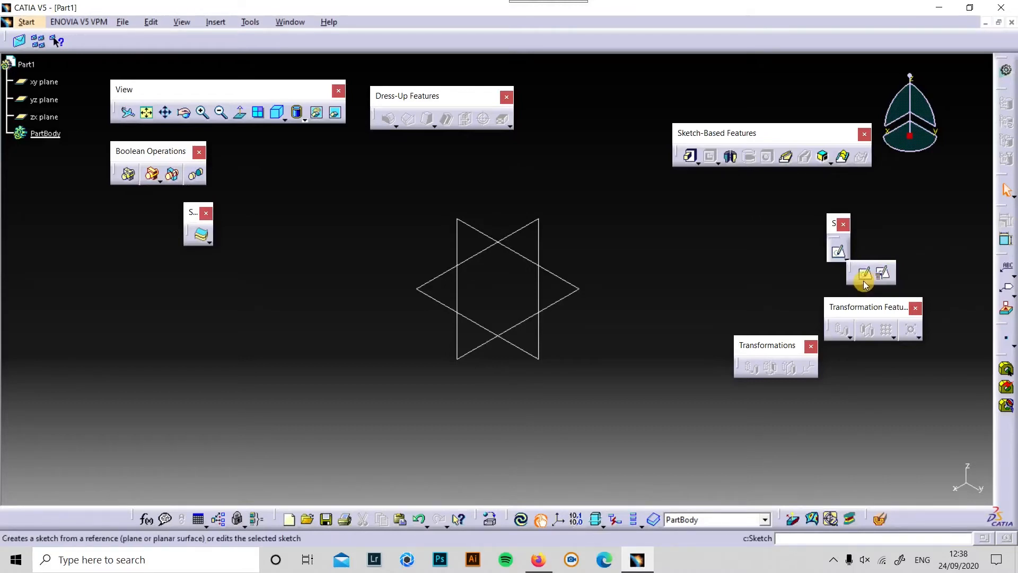
pyautogui.click(864, 277)
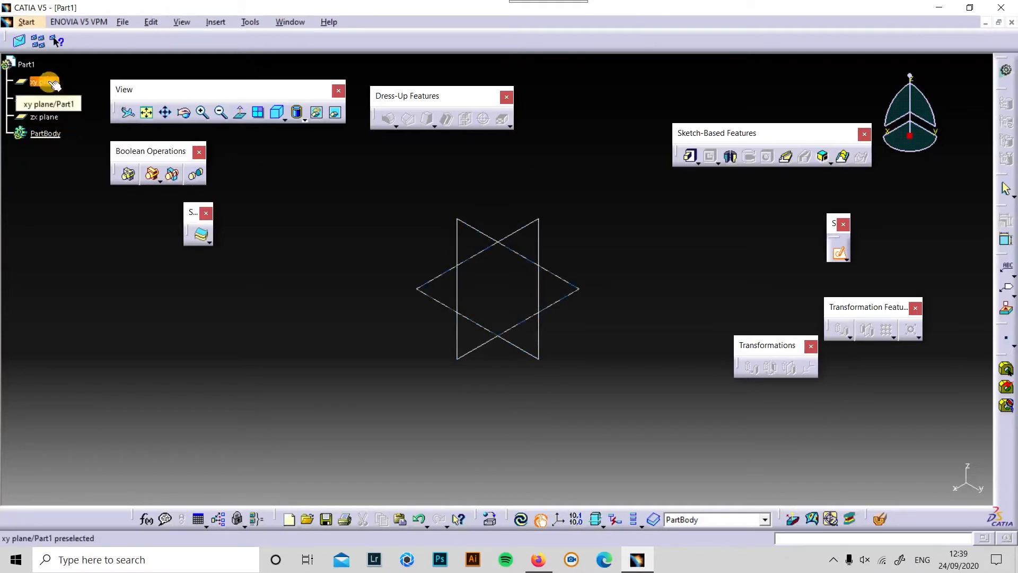
pyautogui.click(45, 100)
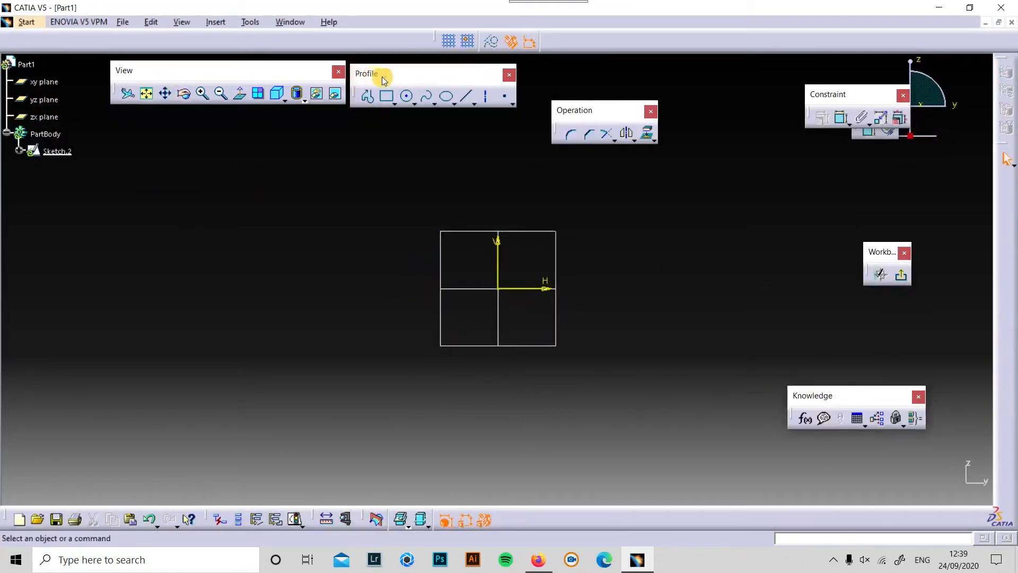
# Rearrange the floating Profile and Operation toolbars so the area around the sketch origin is clear
pyautogui.moveTo(382, 75); pyautogui.dragTo(252, 155)
pyautogui.moveTo(566, 110); pyautogui.dragTo(518, 114)
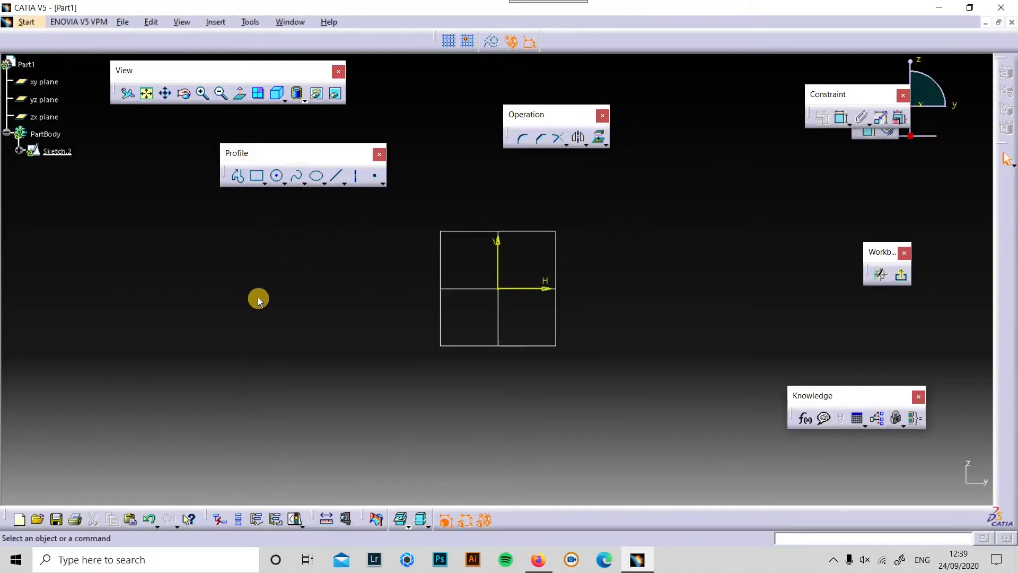
pyautogui.moveTo(293, 148); pyautogui.dragTo(205, 211)
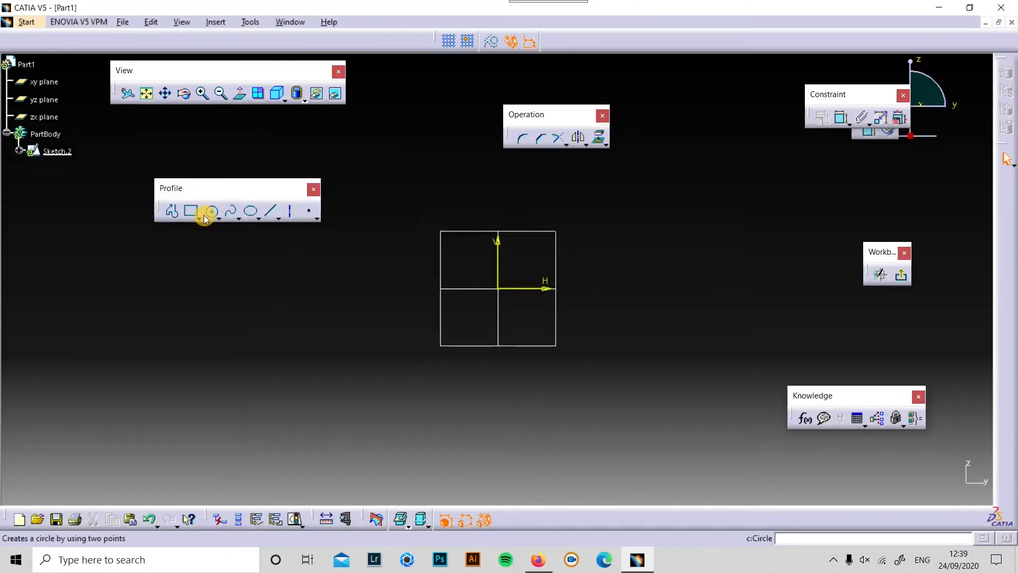
# Sketch an open profile of straight lines and a tangent arc around the origin with the Profile tool, and delete it
pyautogui.click(173, 214)
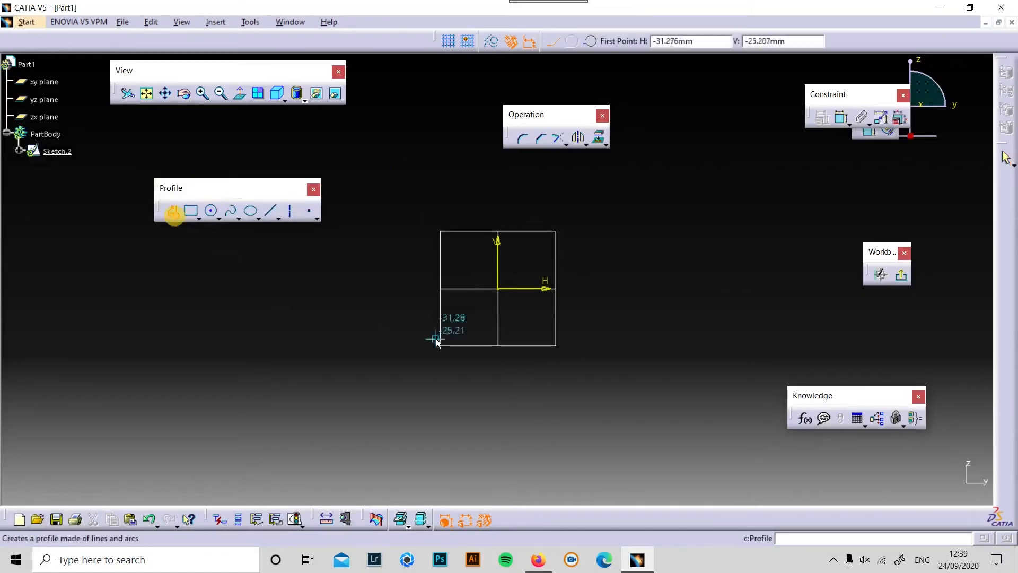
pyautogui.click(397, 288)
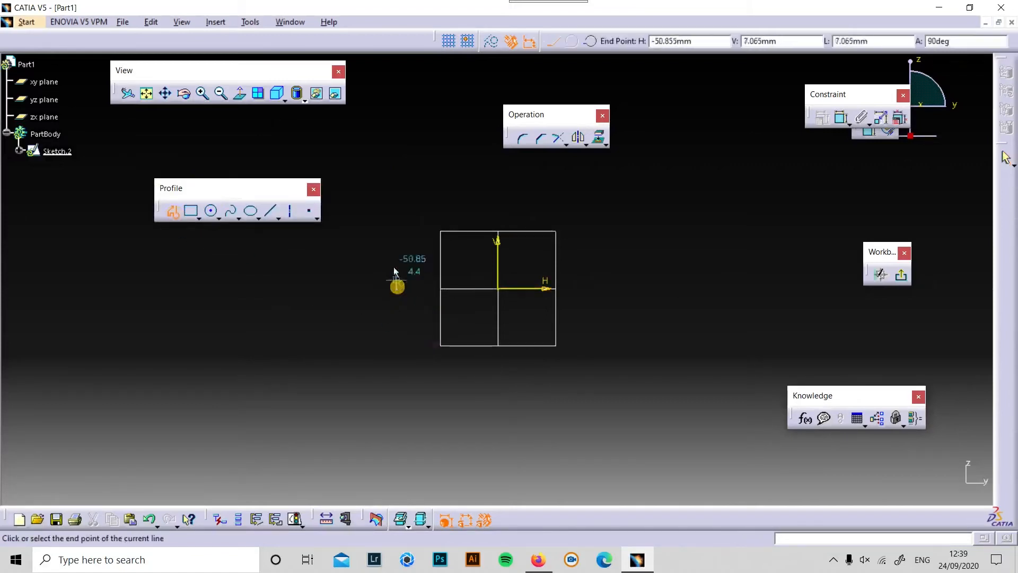
pyautogui.click(397, 200)
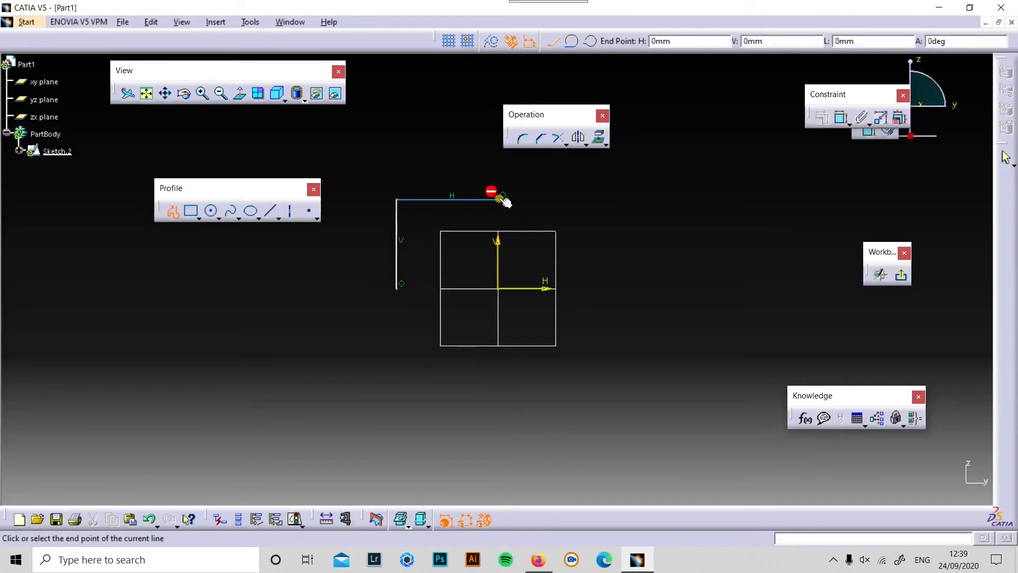
pyautogui.click(498, 199)
pyautogui.rightClick(528, 194)
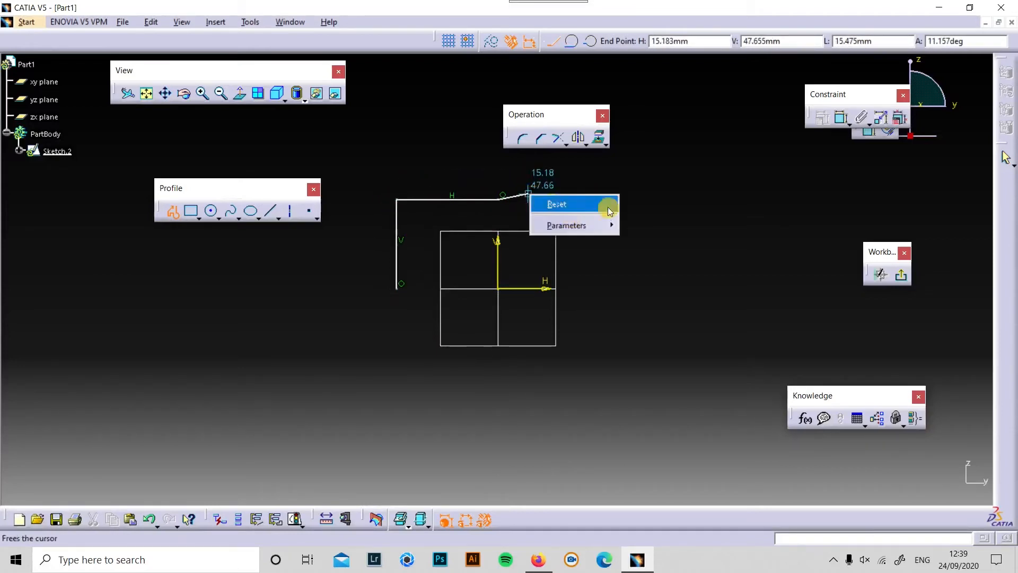
pyautogui.click(586, 182)
pyautogui.moveTo(601, 198); pyautogui.dragTo(645, 304)
pyautogui.click(651, 319)
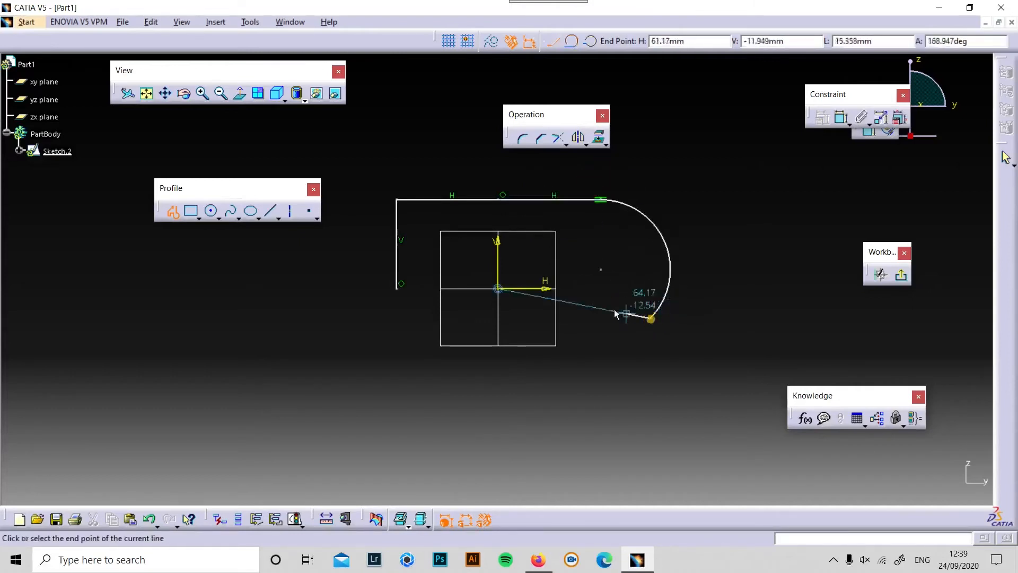
pyautogui.click(571, 318)
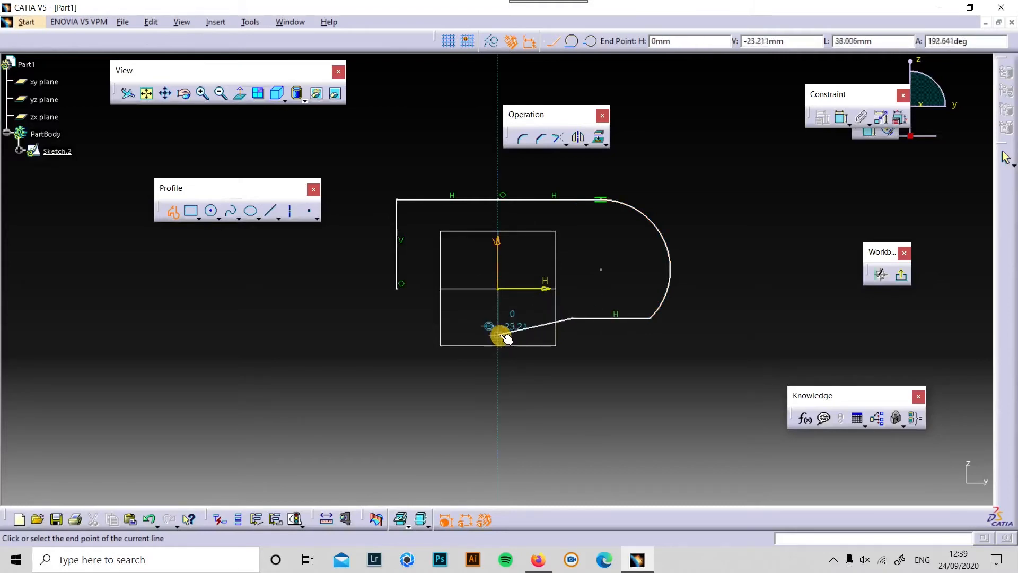
pyautogui.press('Escape')
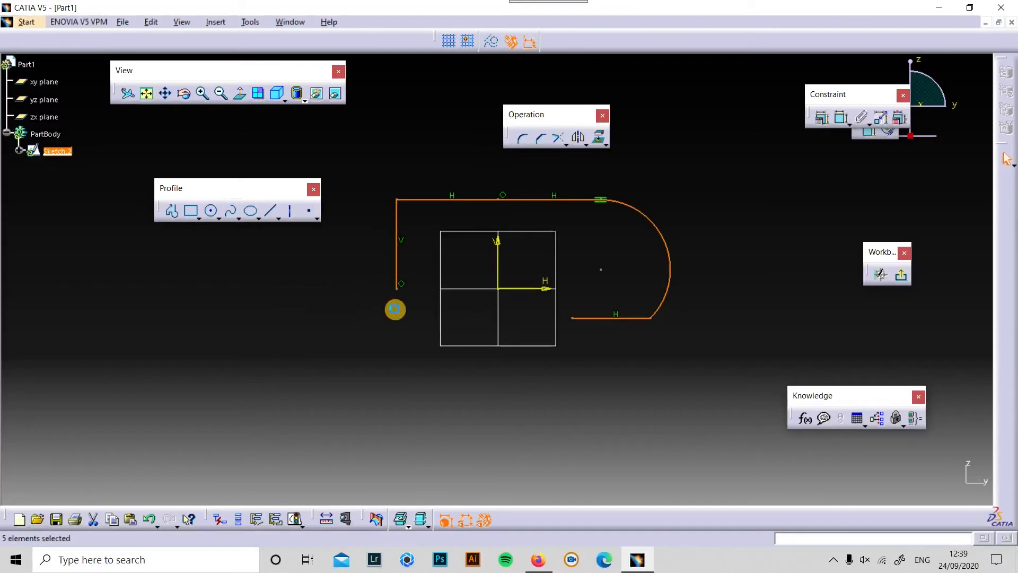
pyautogui.press('Delete')
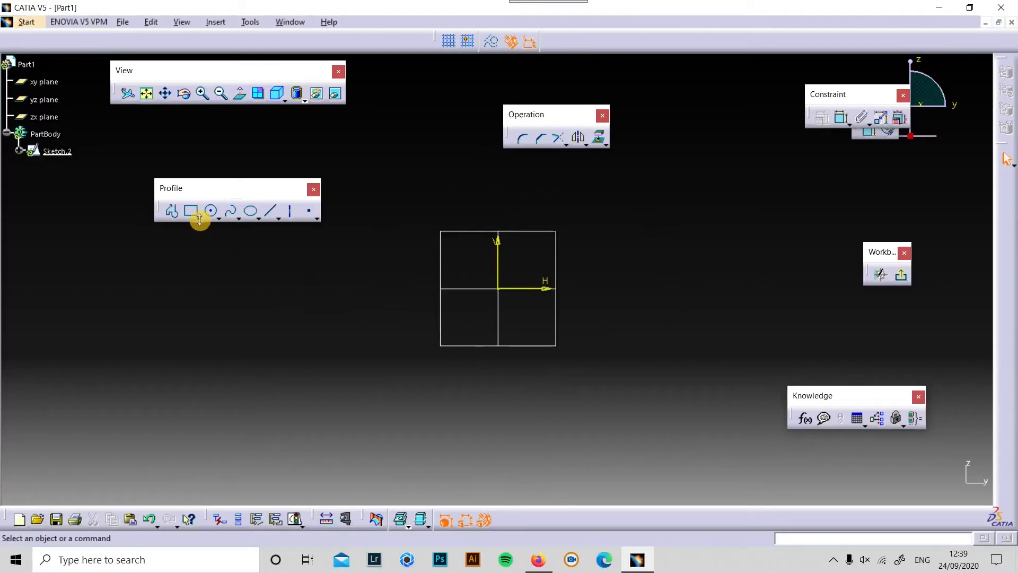
# Detach the Predefined Profile tools from the rectangle group as a separate floating toolbar
pyautogui.click(199, 219)
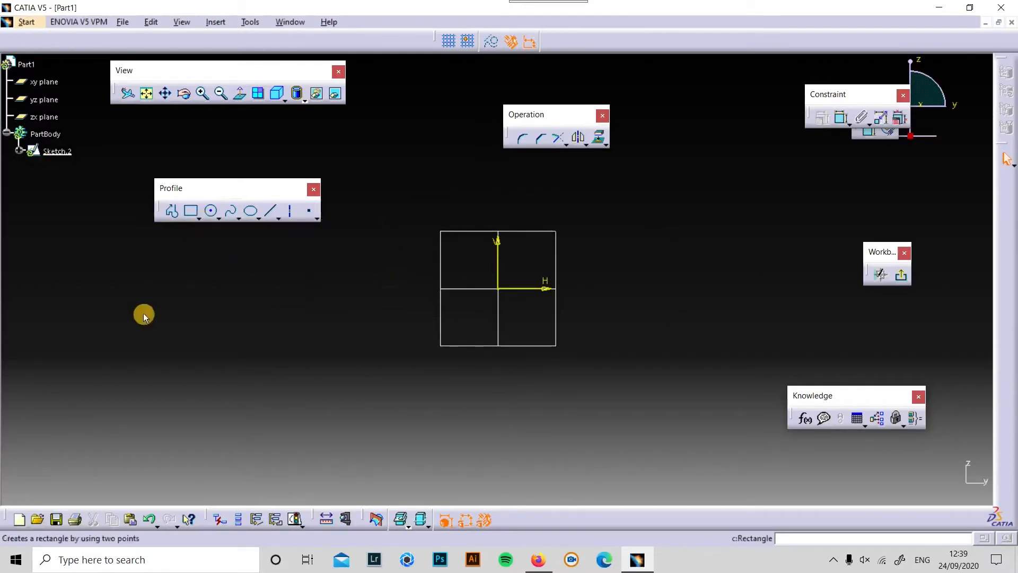
pyautogui.click(200, 220)
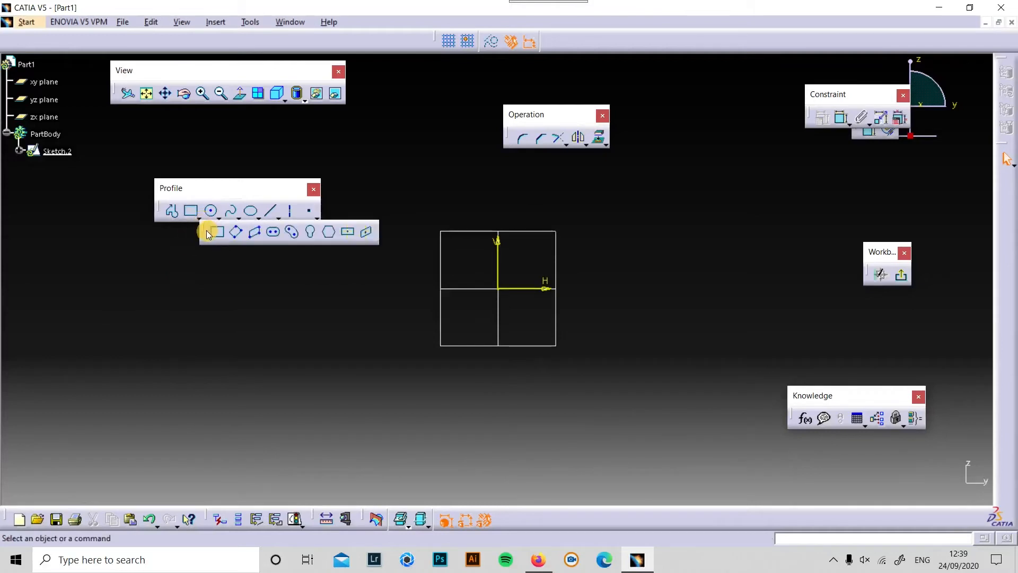
pyautogui.moveTo(206, 231); pyautogui.dragTo(106, 329)
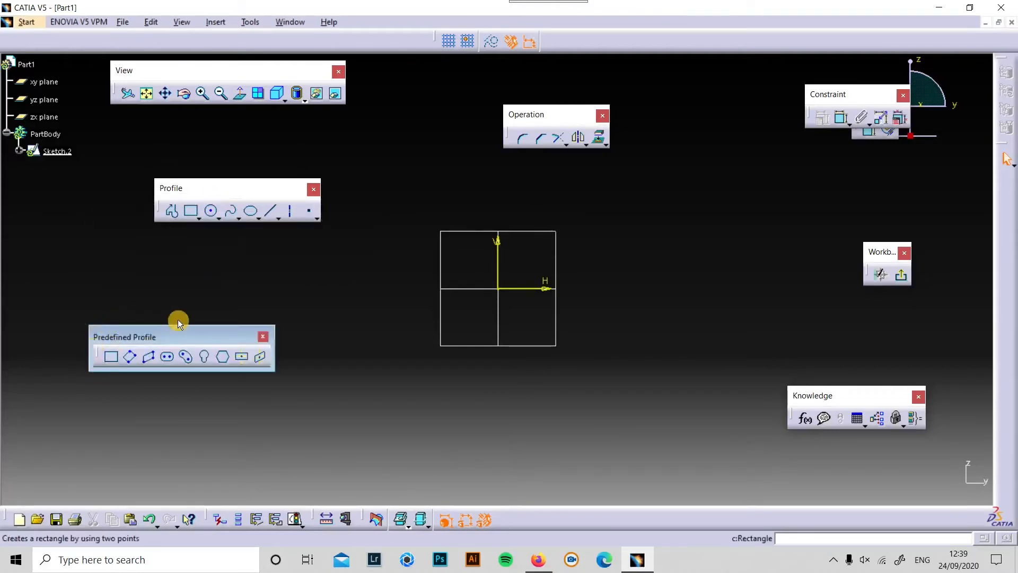
# Sketch a two-point rectangle that encloses the sketch origin
pyautogui.click(114, 358)
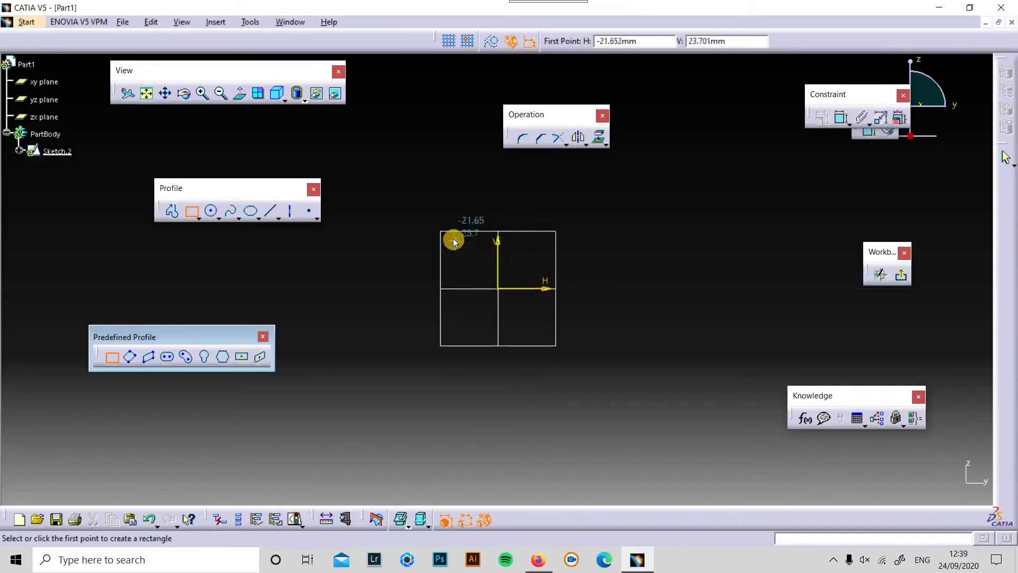
pyautogui.click(423, 186)
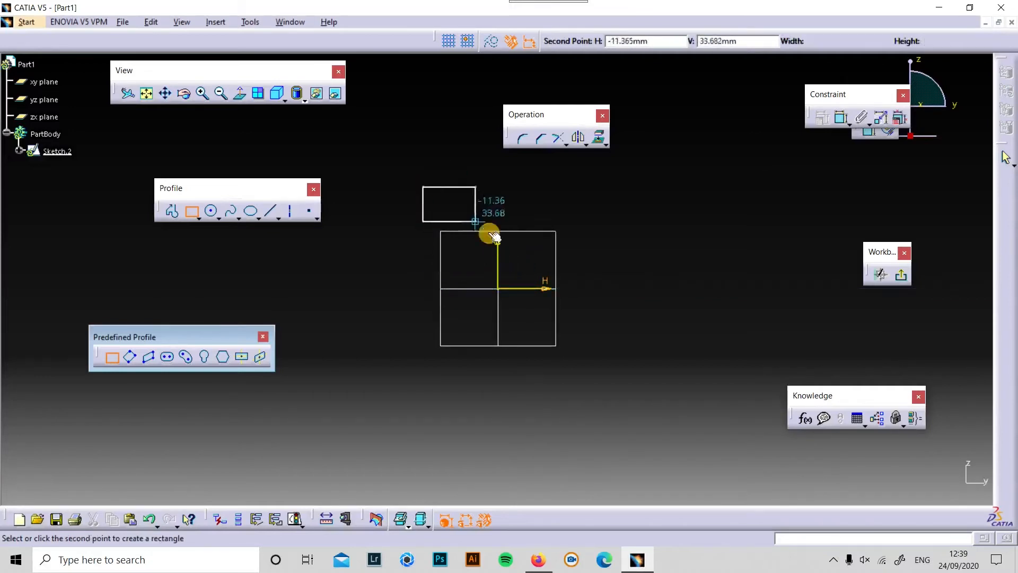
pyautogui.click(622, 327)
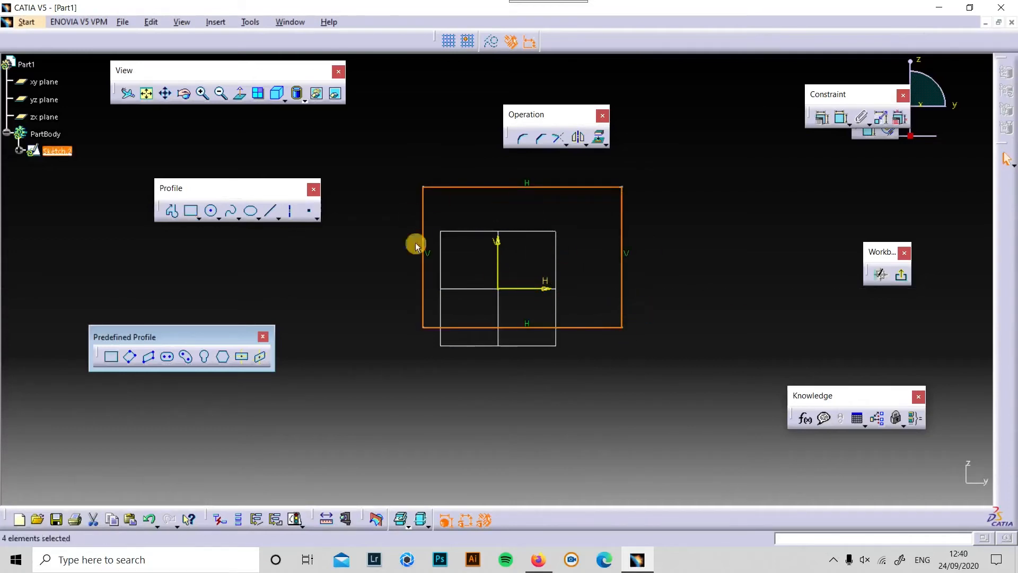
# Sketch a slightly tilted oriented rectangle from three points below the first rectangle
pyautogui.click(130, 356)
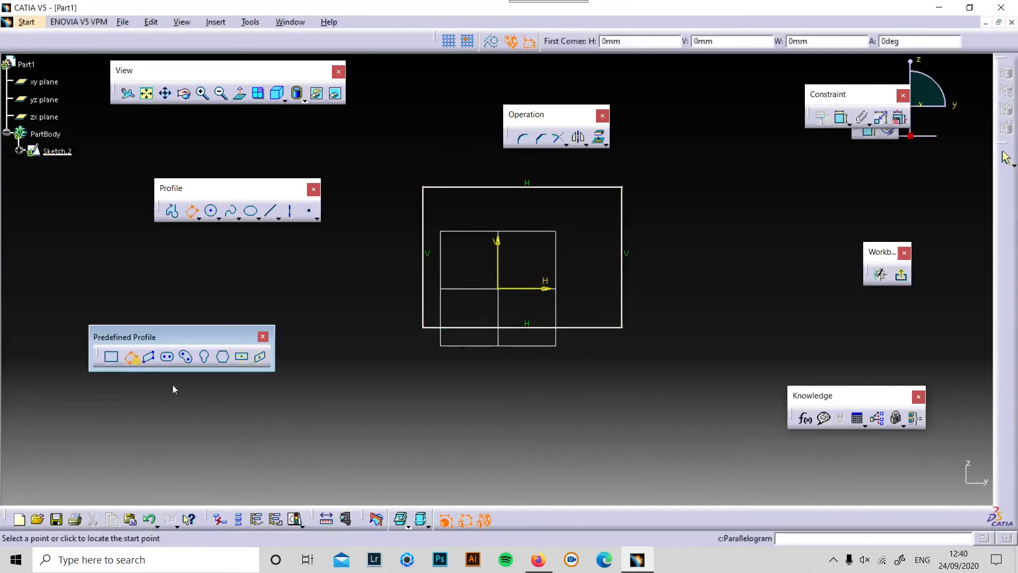
pyautogui.click(353, 455)
pyautogui.click(498, 447)
pyautogui.click(462, 369)
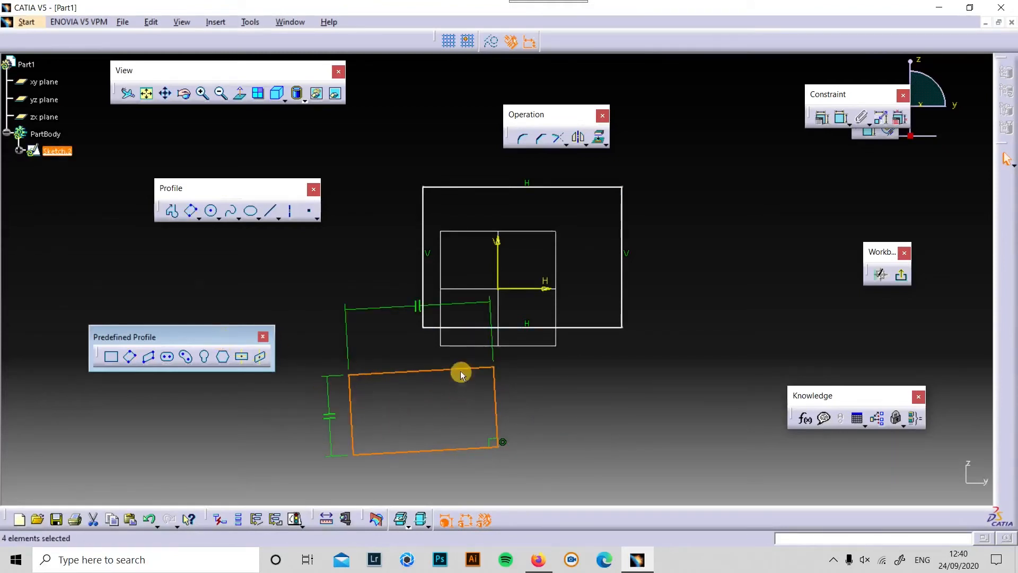
# Sketch a slightly tilted elongated hole with a radius of about 20 mm beside the oriented rectangle, below the first rectangle
pyautogui.click(167, 359)
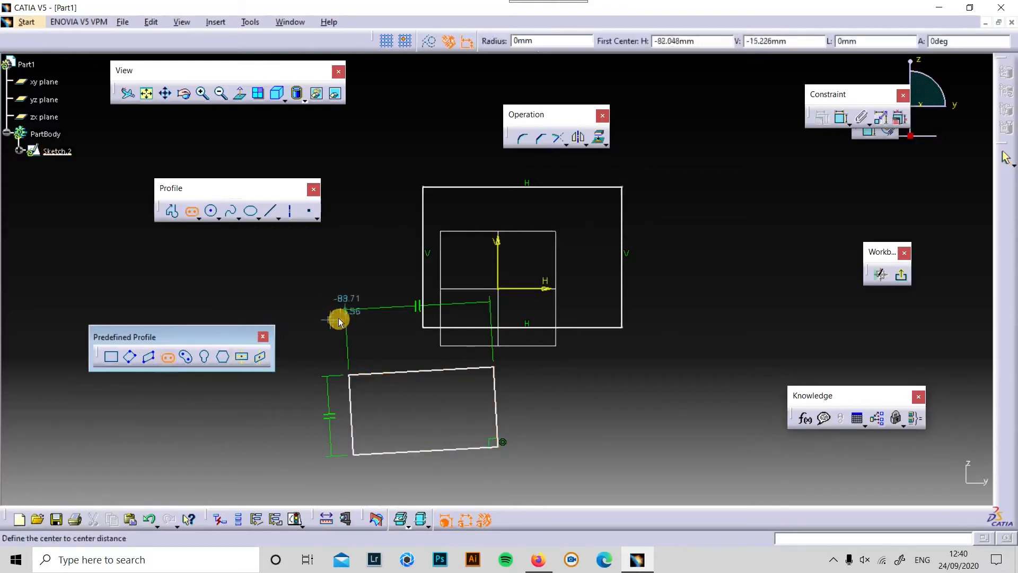
pyautogui.click(495, 320)
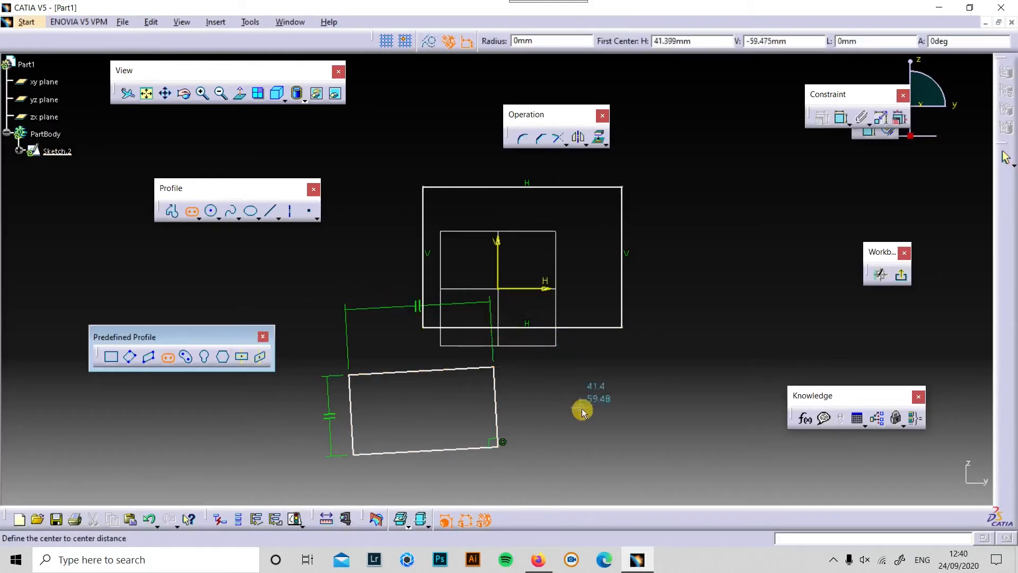
pyautogui.click(729, 381)
pyautogui.click(688, 365)
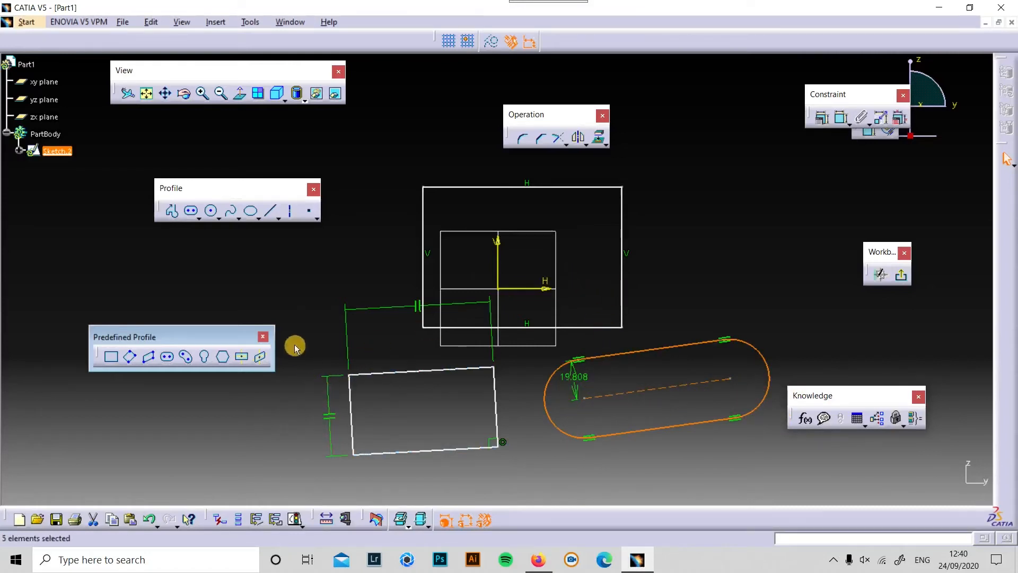
# Sketch an arched cylindrical elongated hole with a radius of about 7 mm above the straight elongated hole, beside the origin rectangle
pyautogui.click(186, 356)
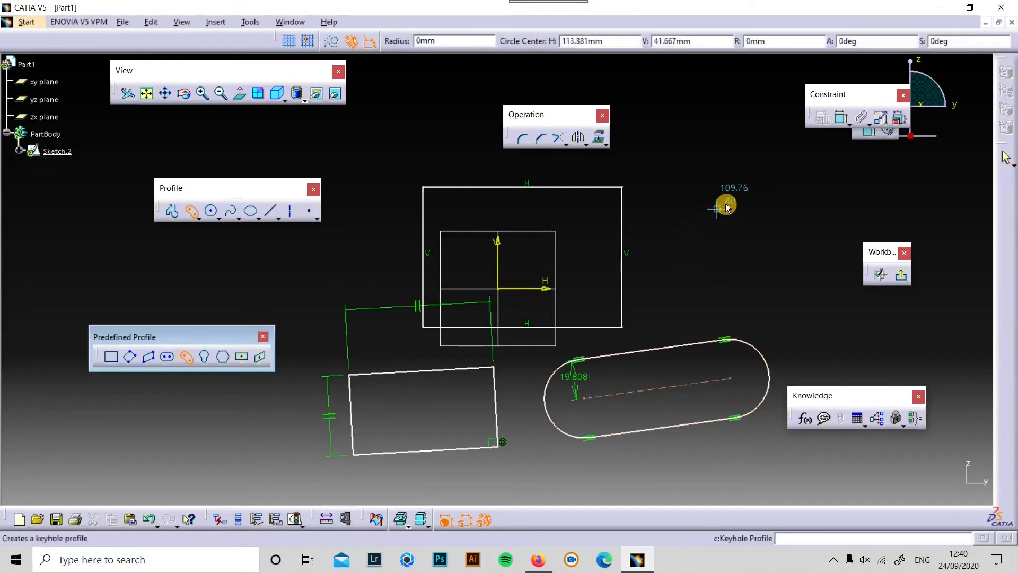
pyautogui.click(728, 212)
pyautogui.click(792, 215)
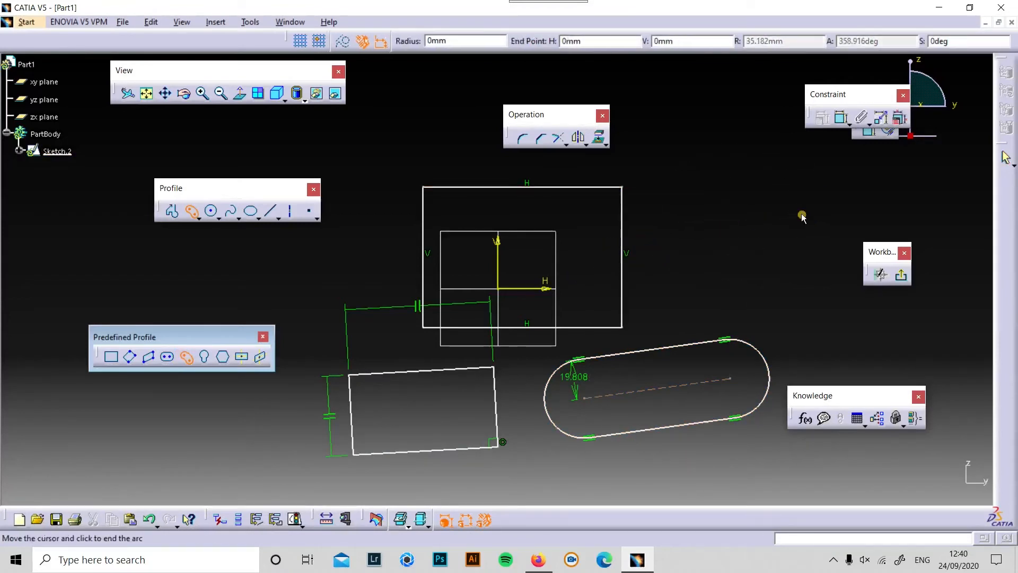
pyautogui.click(686, 187)
pyautogui.click(684, 180)
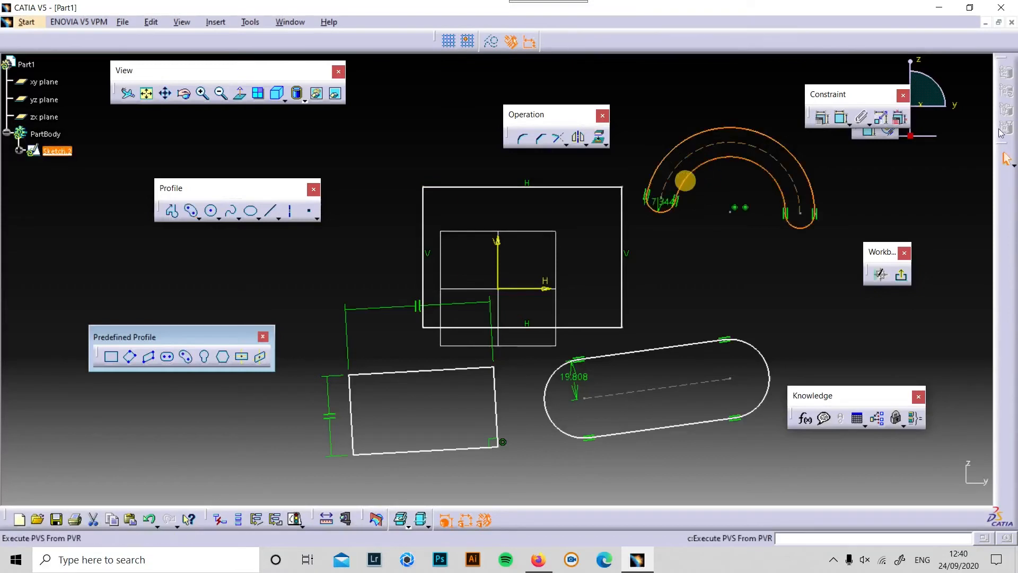
# Move the Predefined Profile toolbar aside and delete all the sketched profiles: the arched hole, both rectangles and the straight elongated hole
pyautogui.click(1006, 156)
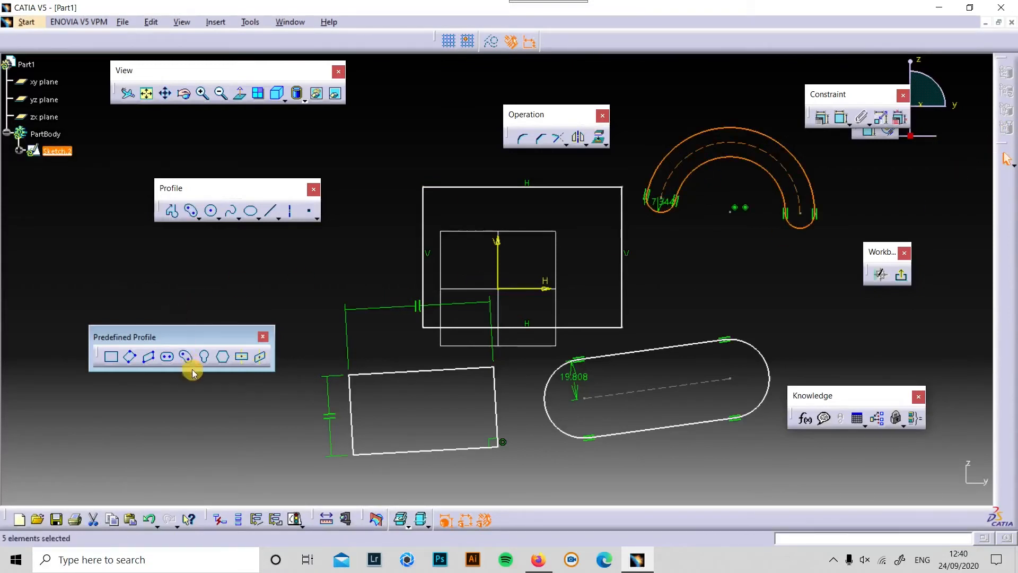
pyautogui.moveTo(205, 342); pyautogui.dragTo(159, 318)
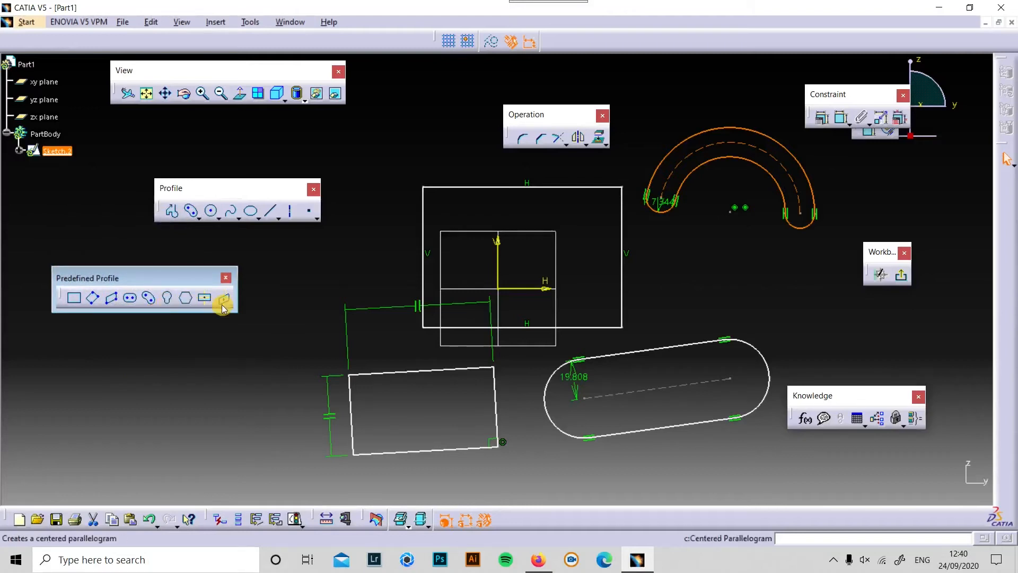
pyautogui.press('Delete')
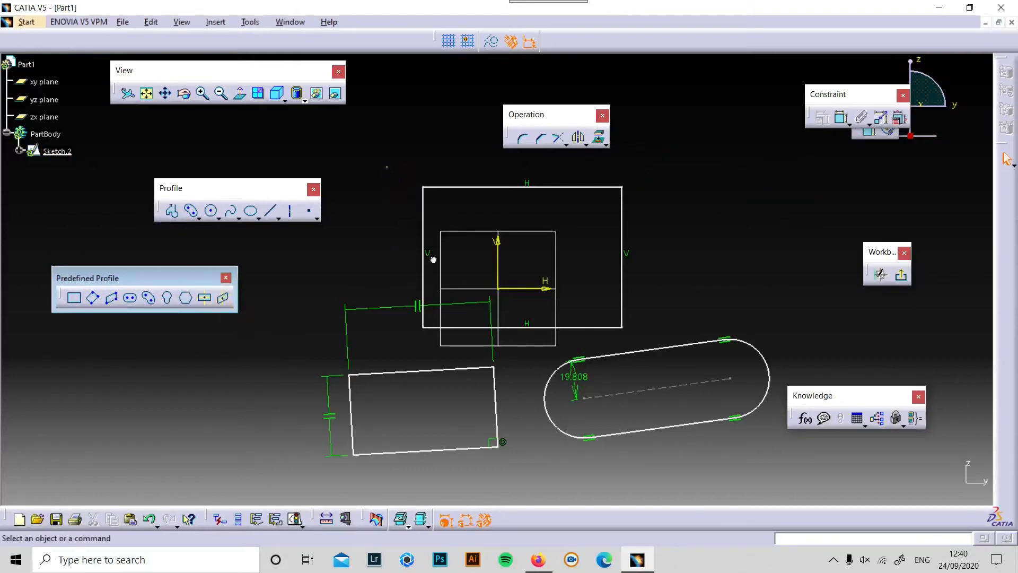
pyautogui.moveTo(390, 167); pyautogui.dragTo(789, 420)
pyautogui.press('Delete')
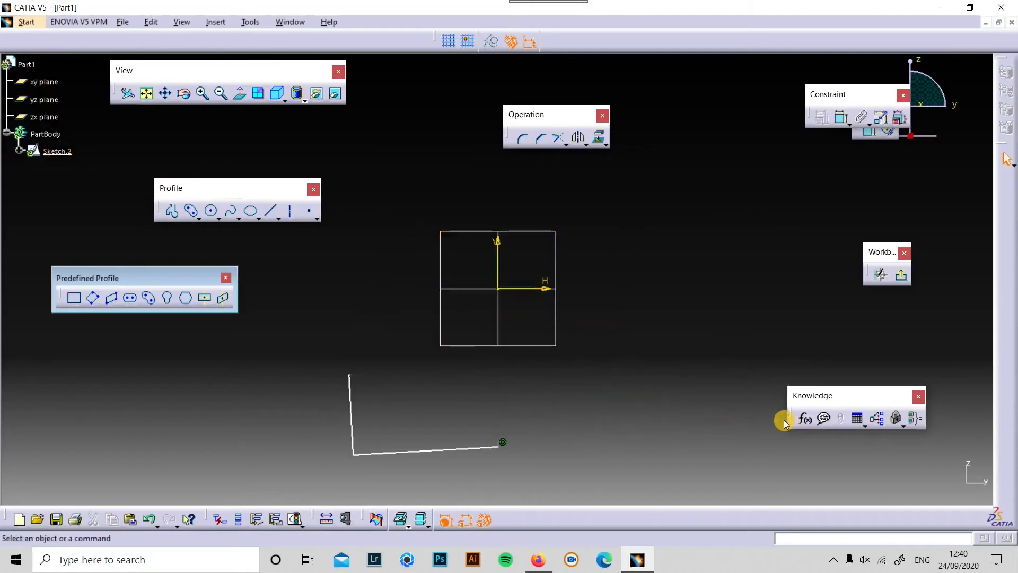
pyautogui.moveTo(817, 284); pyautogui.dragTo(316, 484)
pyautogui.press('Delete')
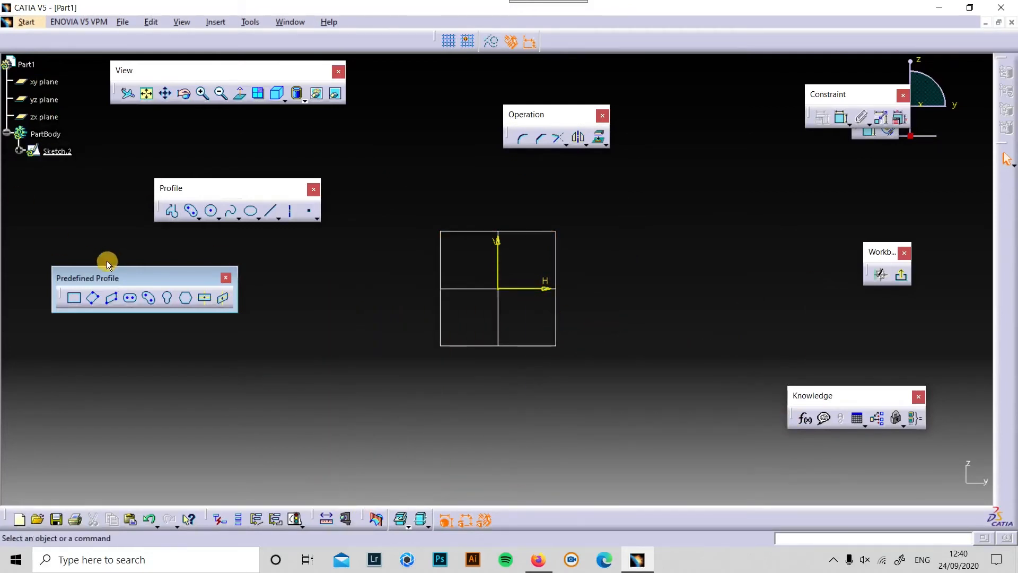
# Sketch a keyhole profile along the horizontal axis with radii of about 40 mm and 13 mm, and delete it
pyautogui.click(167, 297)
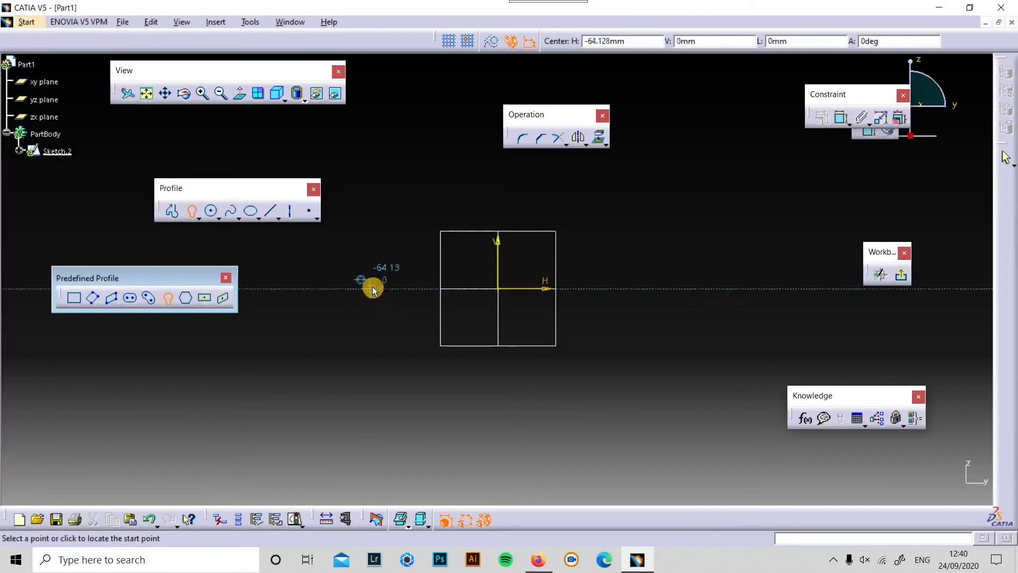
pyautogui.click(358, 288)
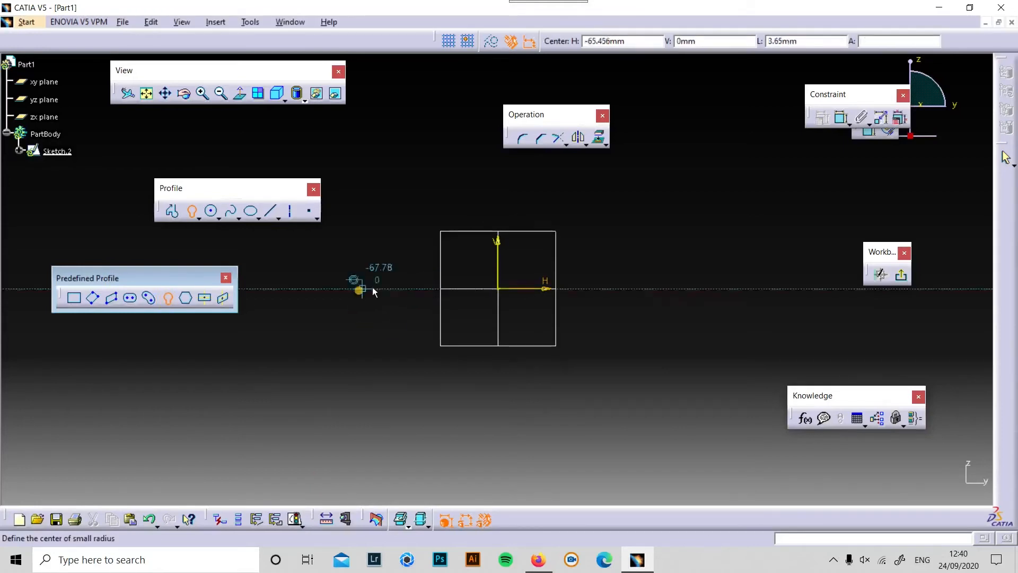
pyautogui.click(610, 288)
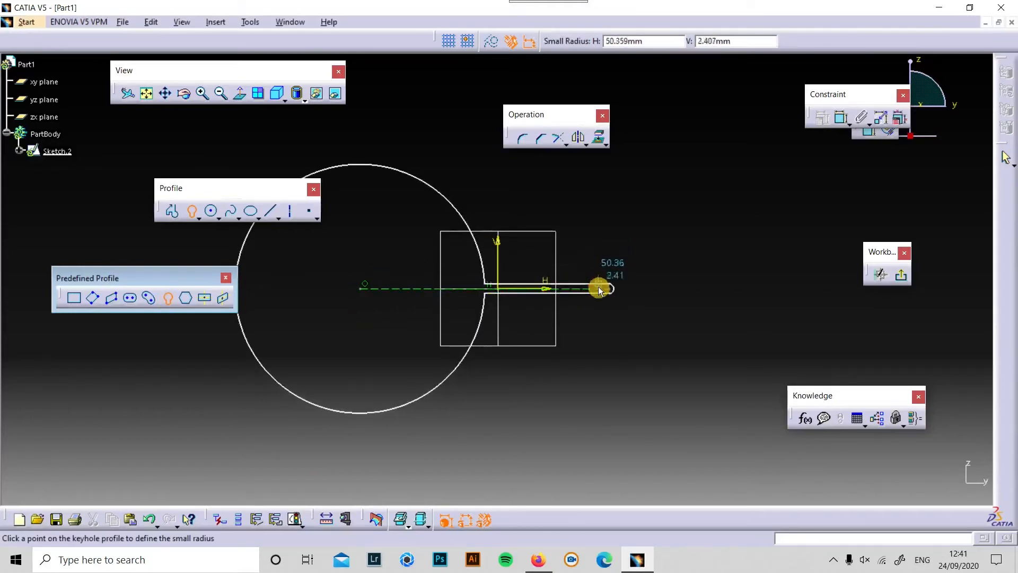
pyautogui.click(604, 264)
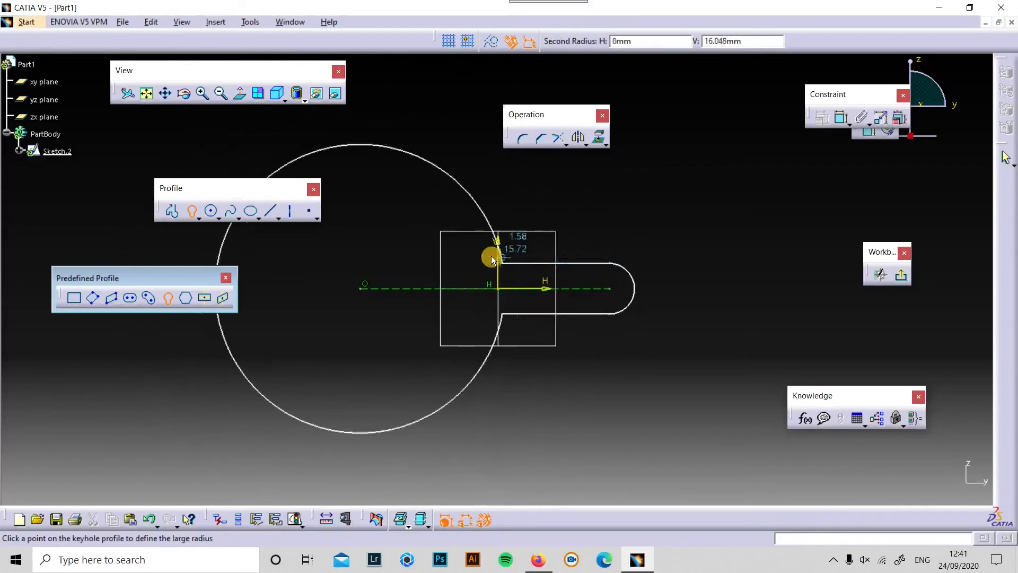
pyautogui.click(431, 254)
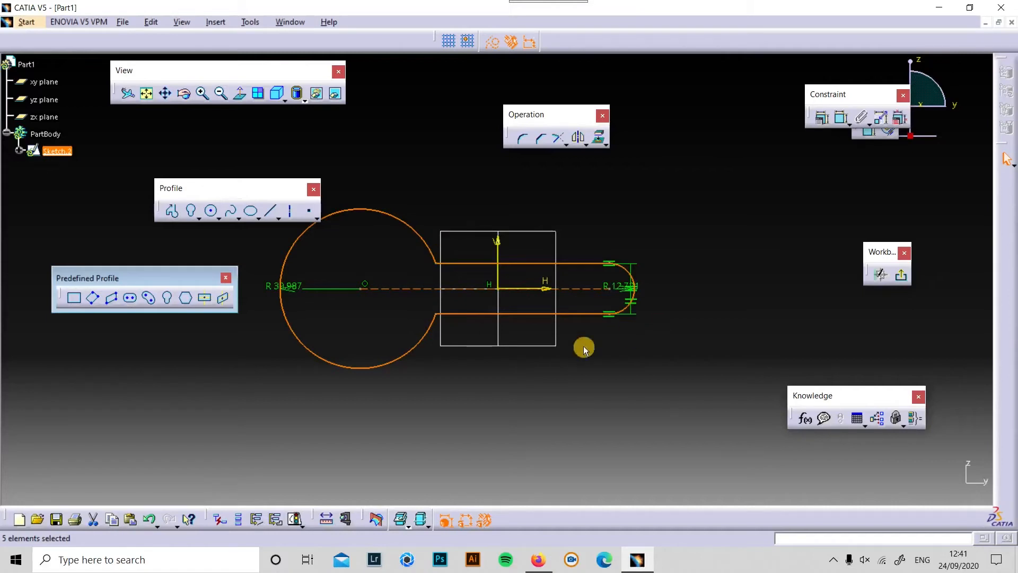
pyautogui.press('Delete')
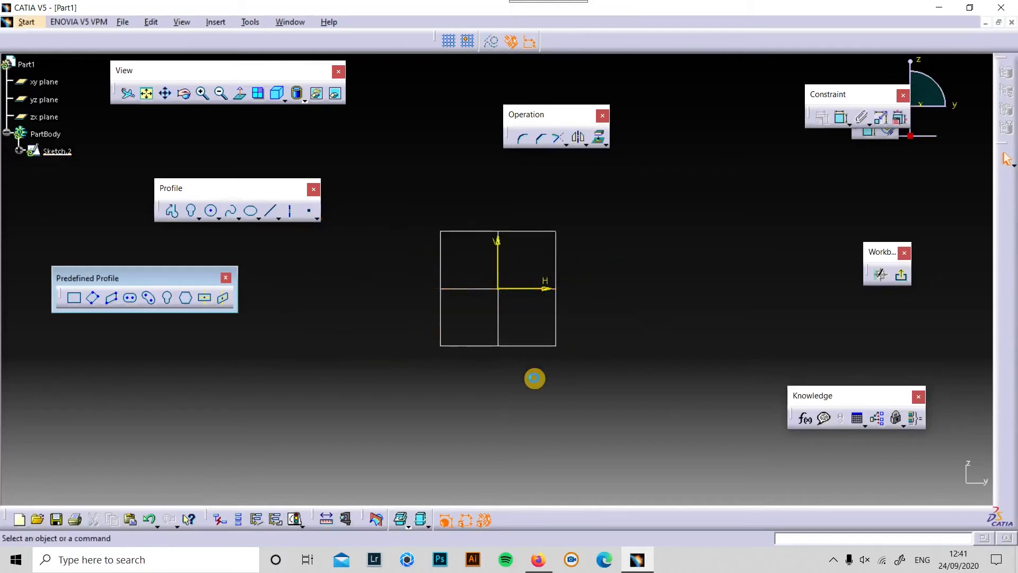
# Sketch a slightly rotated hexagon centred on the sketch origin, enclosing the reference plane square's centre, and delete it
pyautogui.click(187, 297)
pyautogui.click(498, 289)
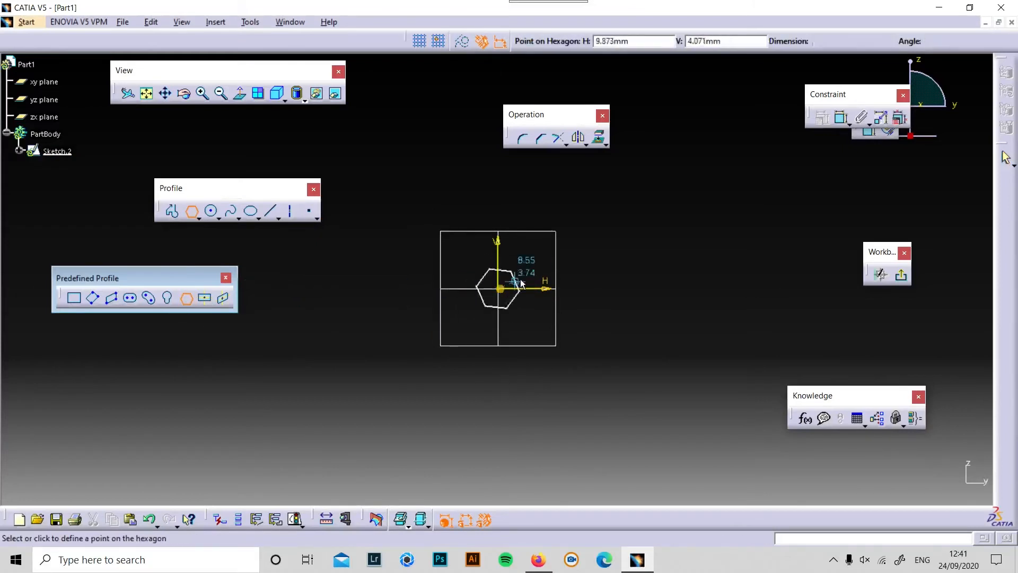
pyautogui.click(591, 300)
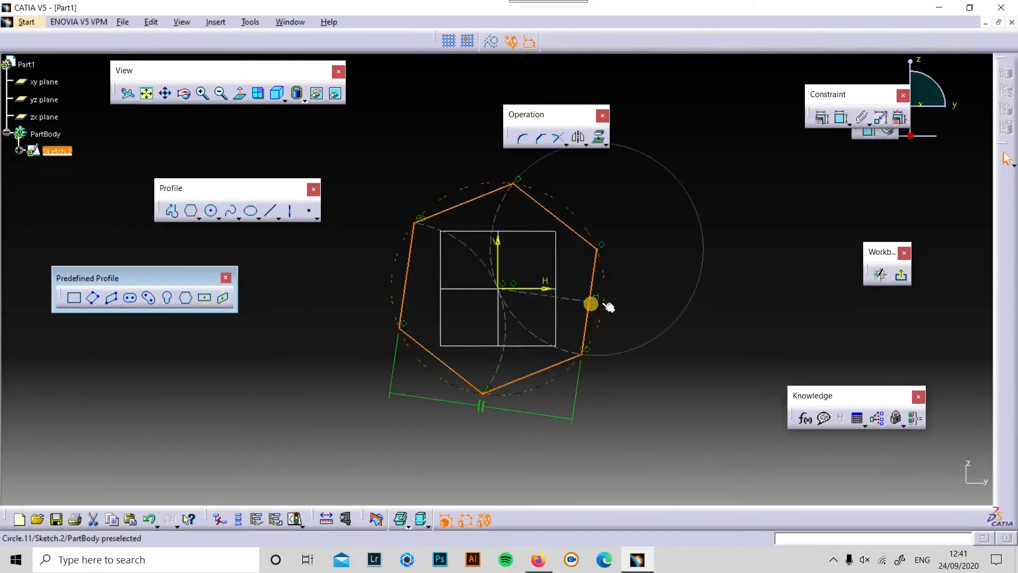
pyautogui.press('Delete')
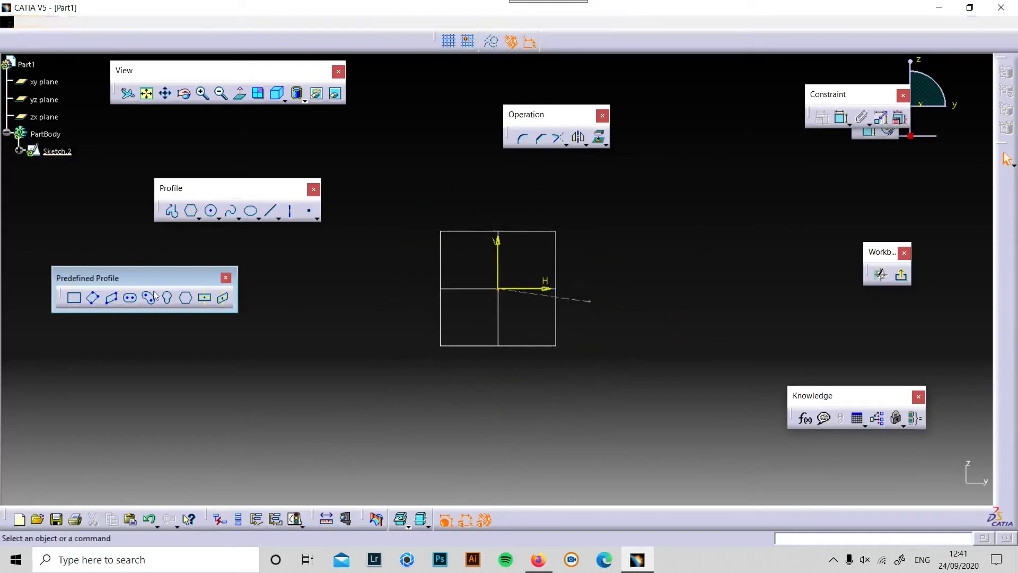
# Sketch a second hexagon centred close to the origin, and delete it along with the construction line left from the first hexagon
pyautogui.moveTo(62, 280); pyautogui.dragTo(150, 291)
pyautogui.click(278, 310)
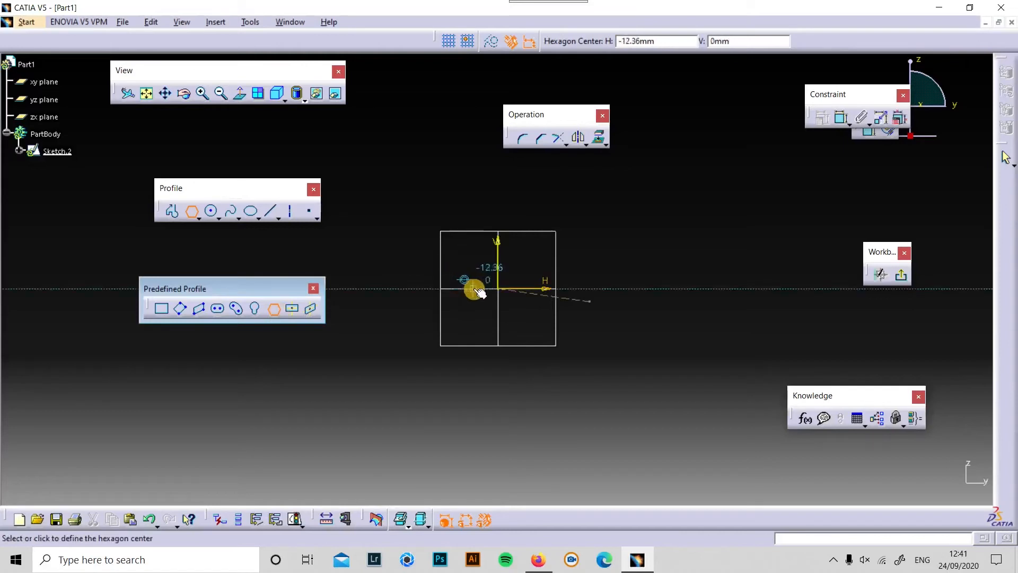
pyautogui.click(501, 293)
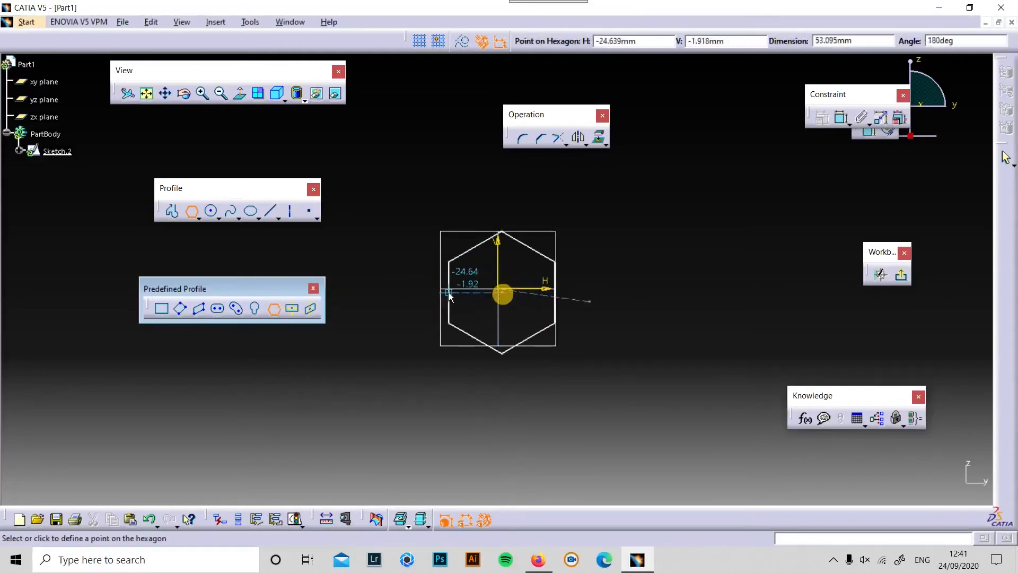
pyautogui.click(569, 309)
pyautogui.press('Delete')
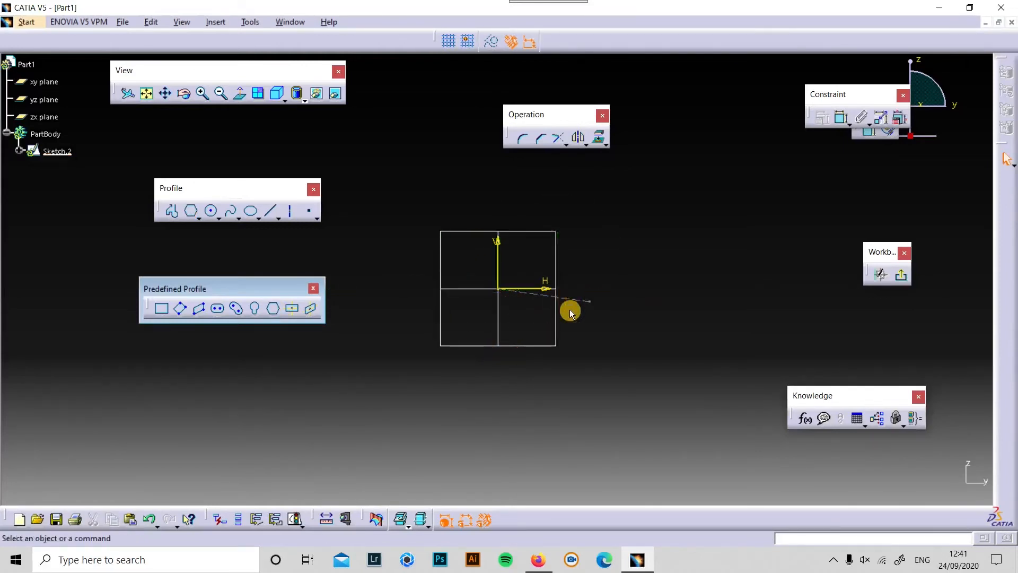
pyautogui.click(573, 301)
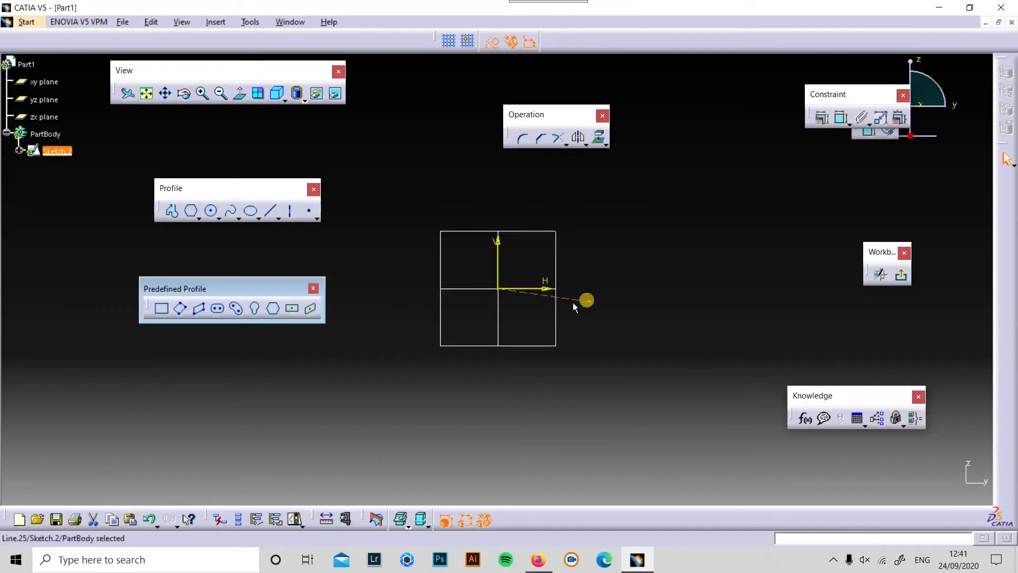
pyautogui.press('Delete')
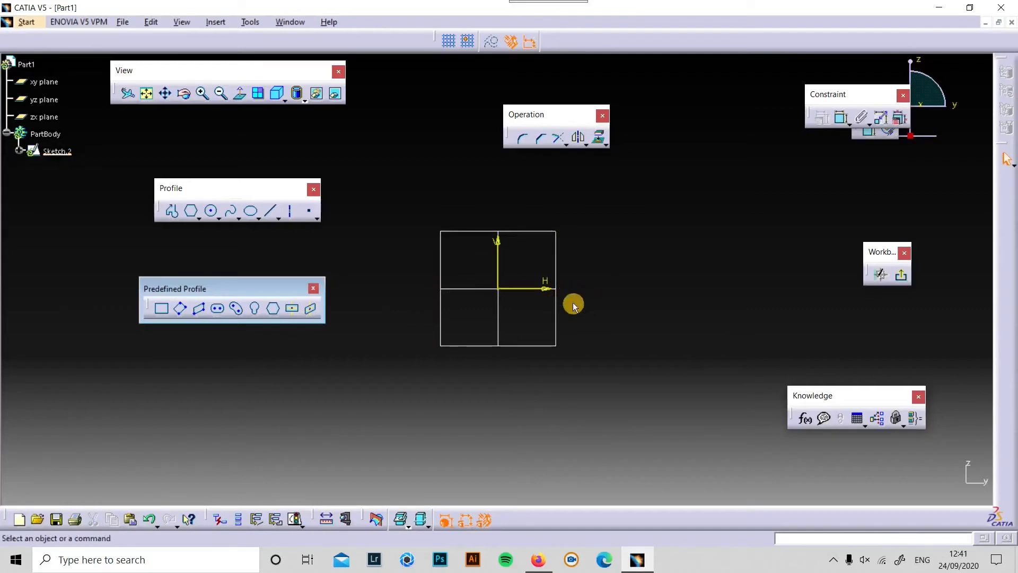
# Close the Predefined Profile toolbar and detach the Circle tools from the Profile toolbar as a separate floating toolbar
pyautogui.click(300, 314)
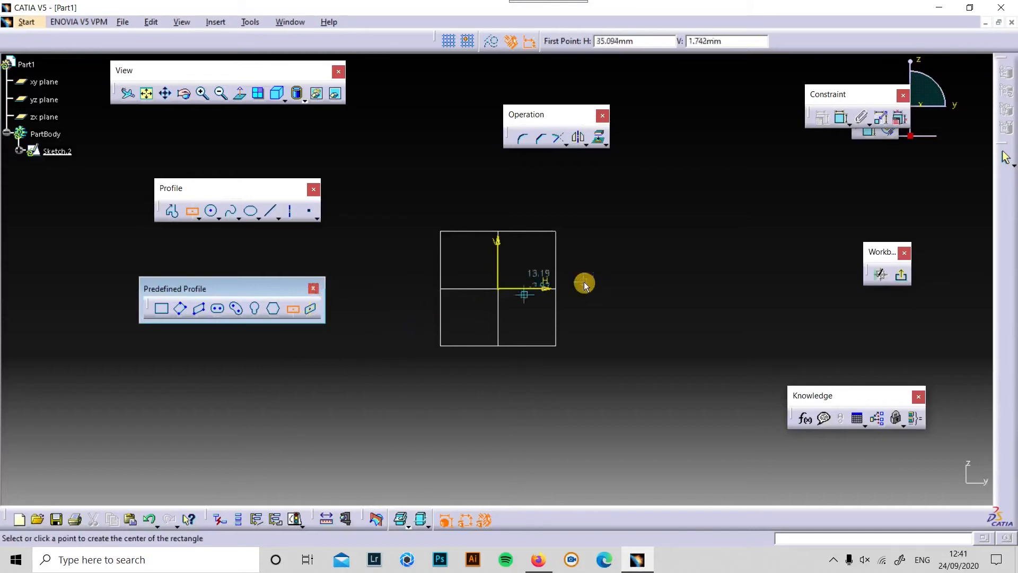
pyautogui.press('Escape')
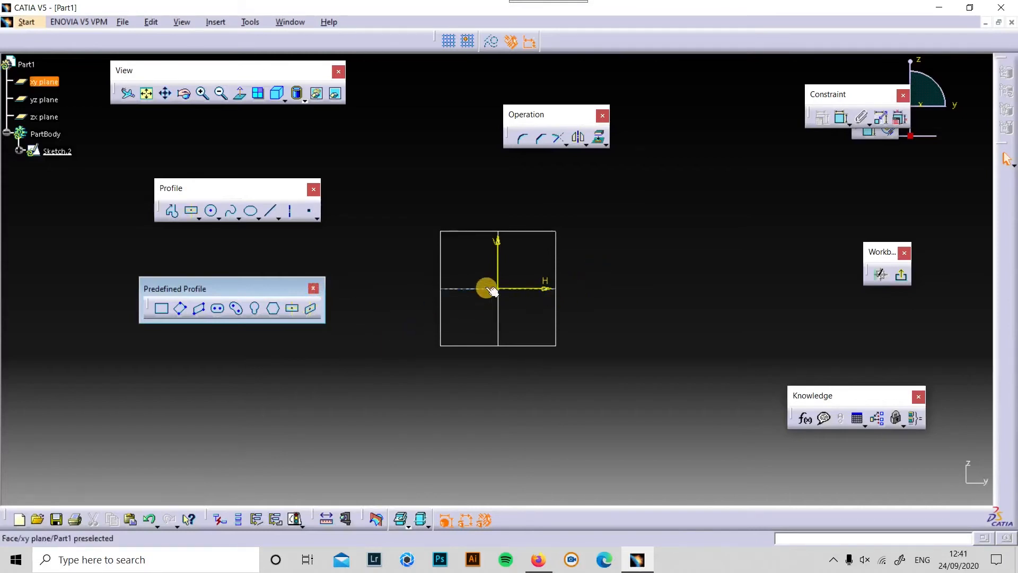
pyautogui.click(314, 288)
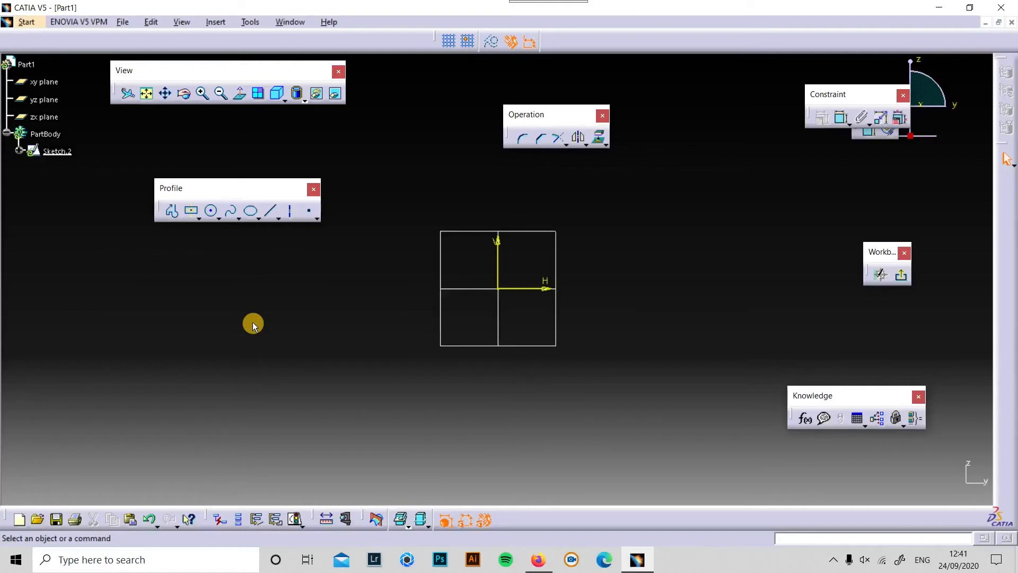
pyautogui.click(217, 216)
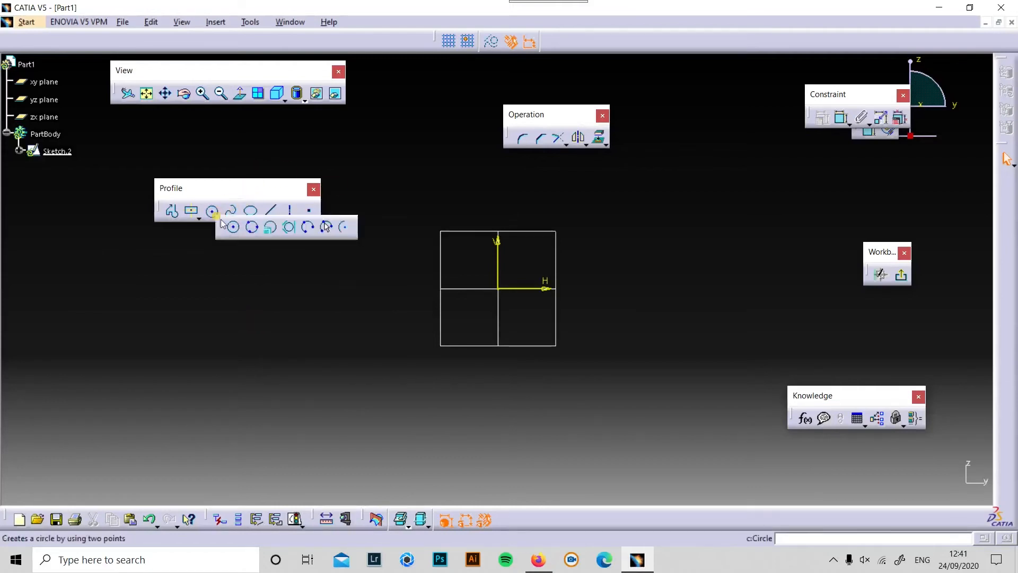
pyautogui.moveTo(222, 223); pyautogui.dragTo(175, 304)
# Sketch a circle centred on the sketch origin with a radius of about 48 mm
pyautogui.click(200, 298)
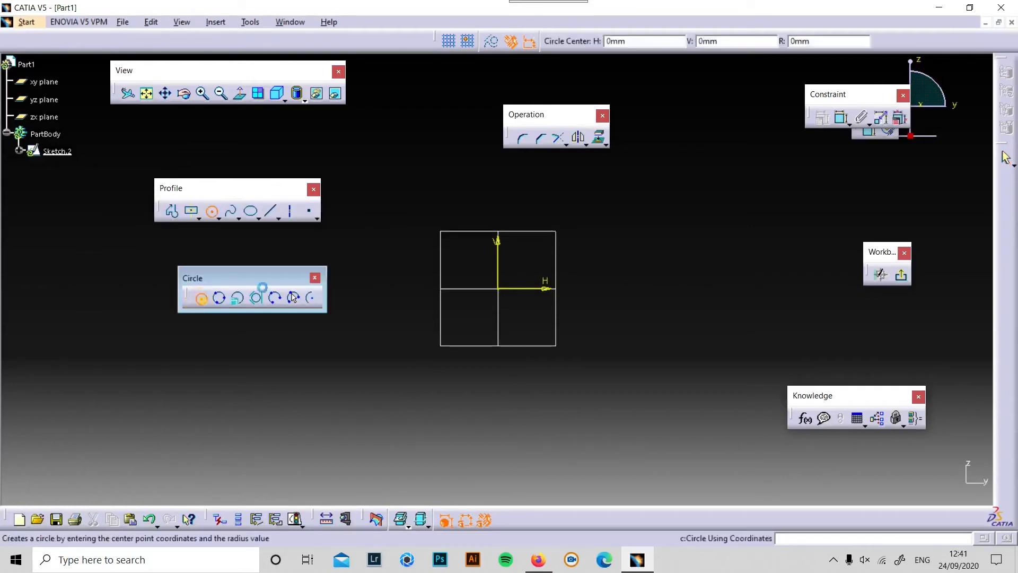
pyautogui.click(496, 289)
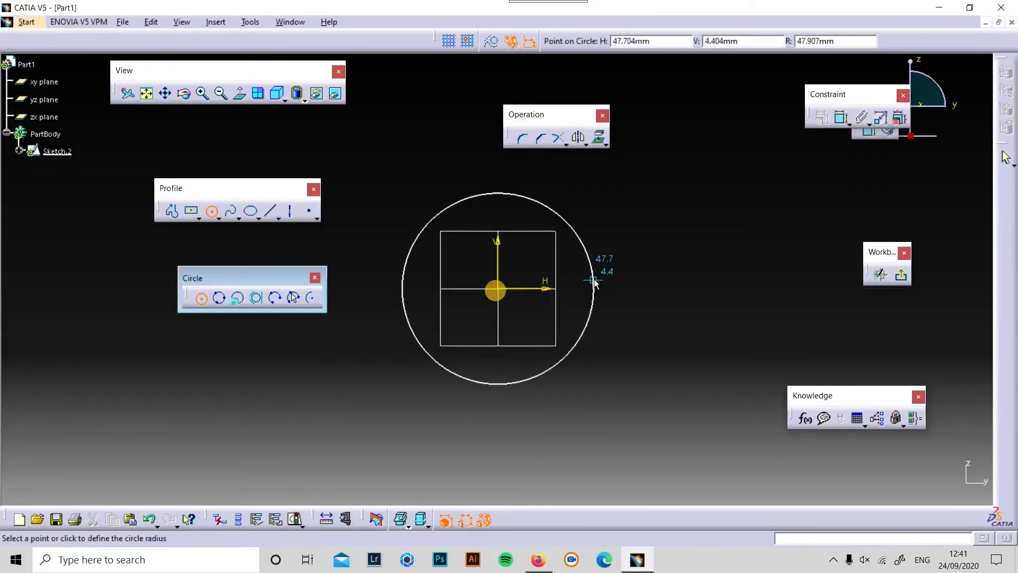
pyautogui.click(594, 283)
# Sketch a three-point circle outside the origin circle, with its first point at about H -187 mm, V -58 mm
pyautogui.click(219, 298)
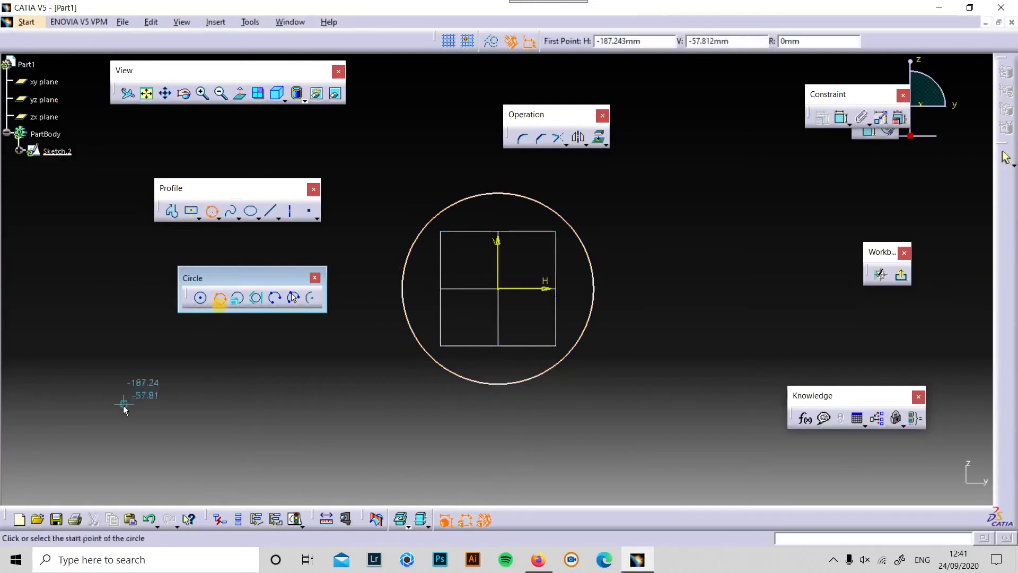
pyautogui.click(123, 402)
pyautogui.click(182, 382)
pyautogui.click(245, 412)
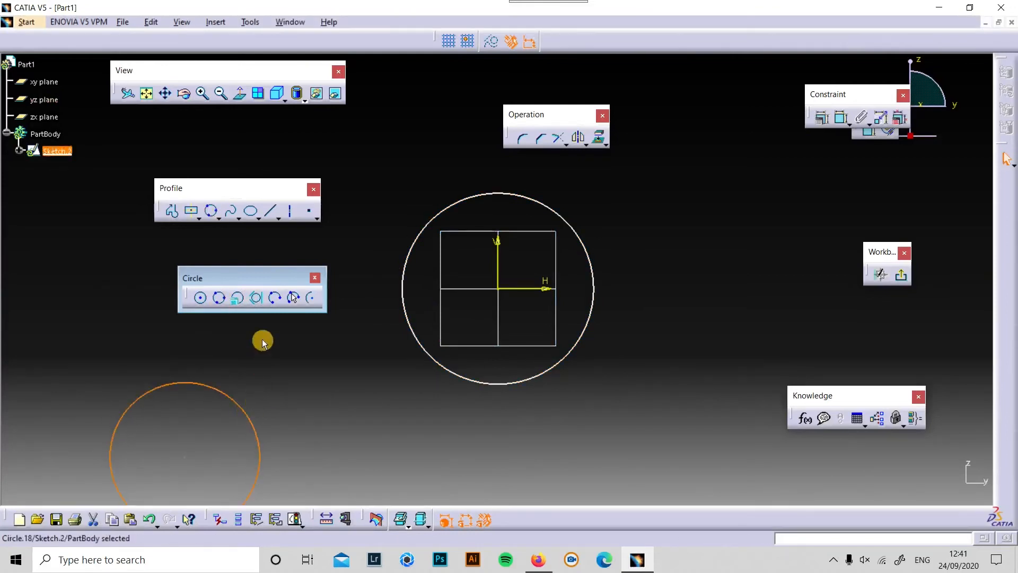
# Create a circle by coordinates relative to the three-point circle's centre, with H 10 mm, V 10 mm and radius 10 mm
pyautogui.click(240, 299)
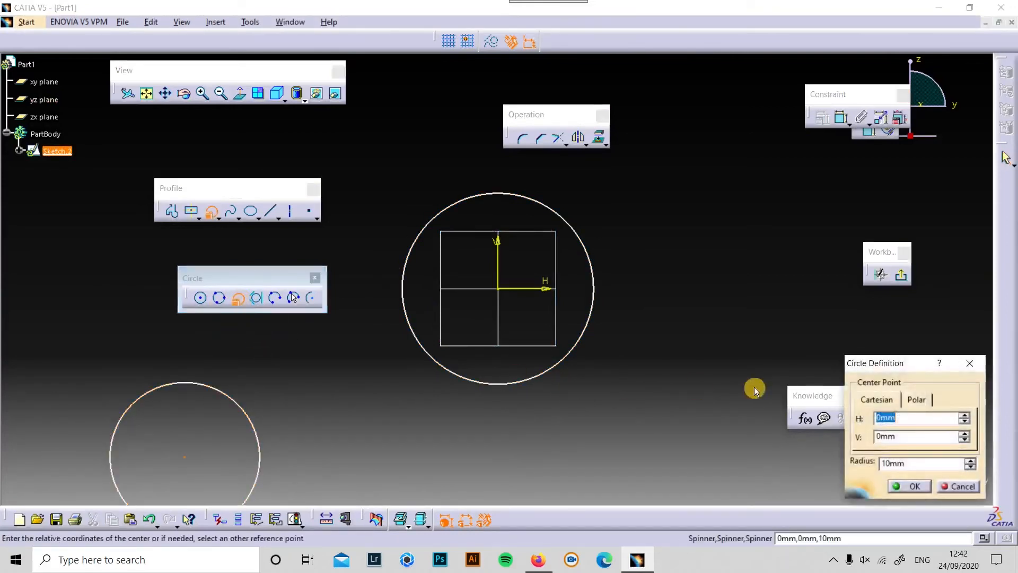
pyautogui.write('10')
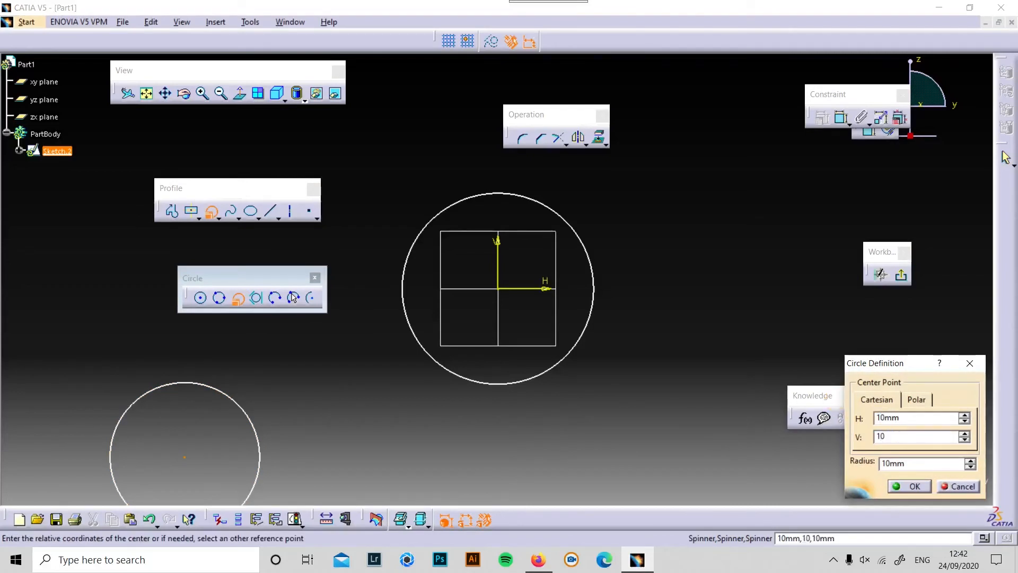
pyautogui.press('Return')
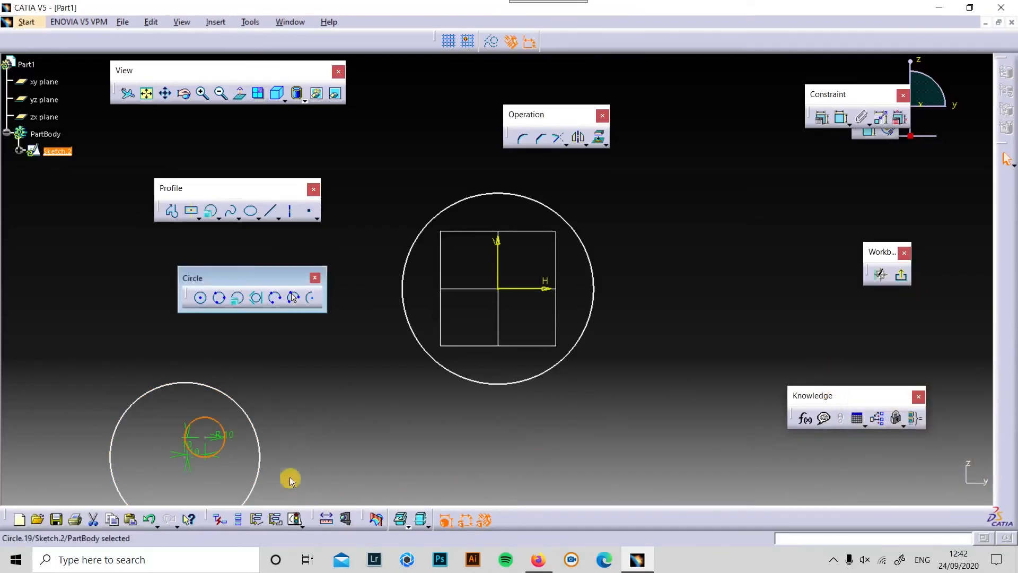
pyautogui.click(409, 402)
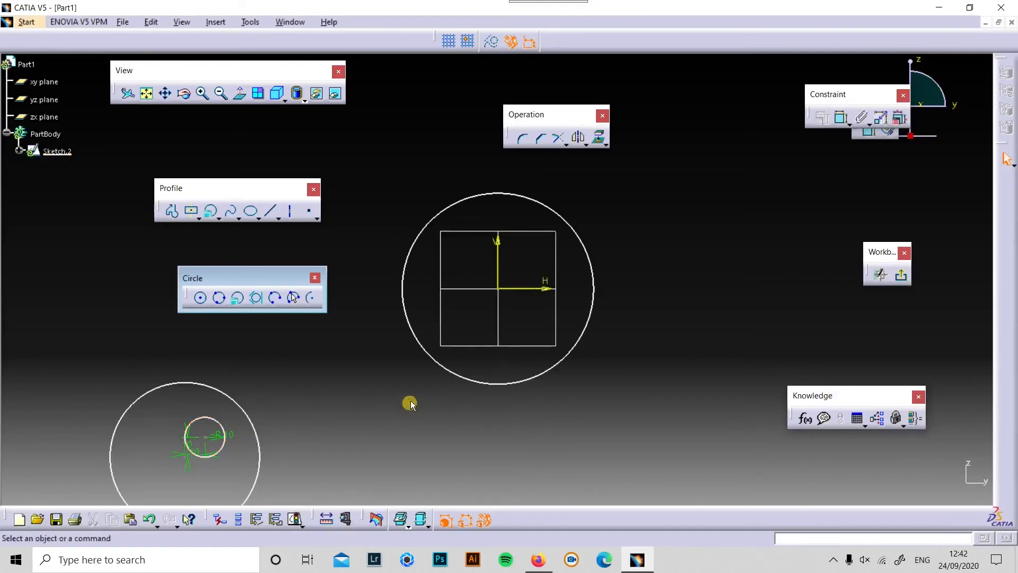
# Create a circle by coordinates relative to the sketch origin, with H 10 mm, V 10 mm and radius 10 mm
pyautogui.click(237, 297)
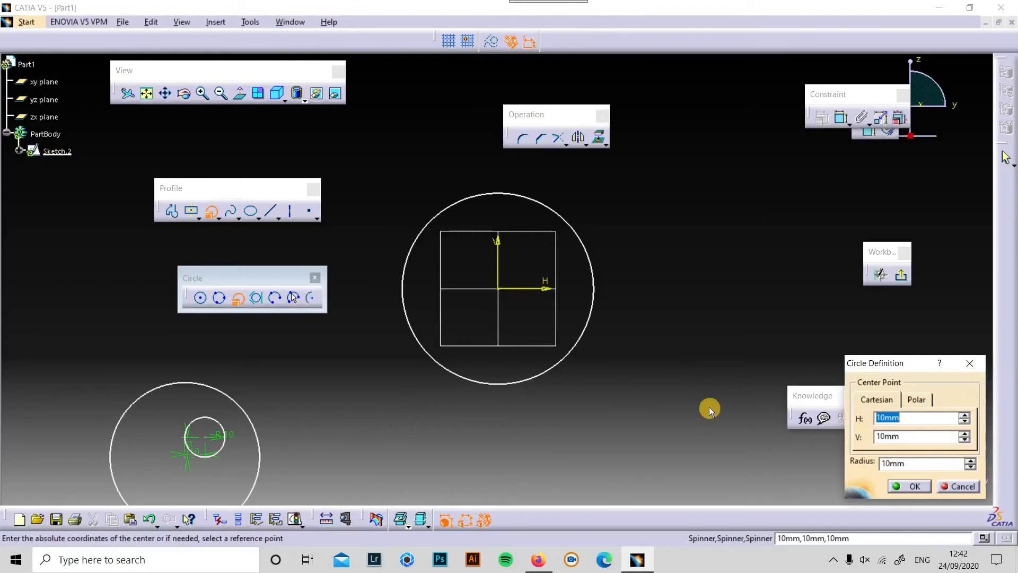
pyautogui.press('Return')
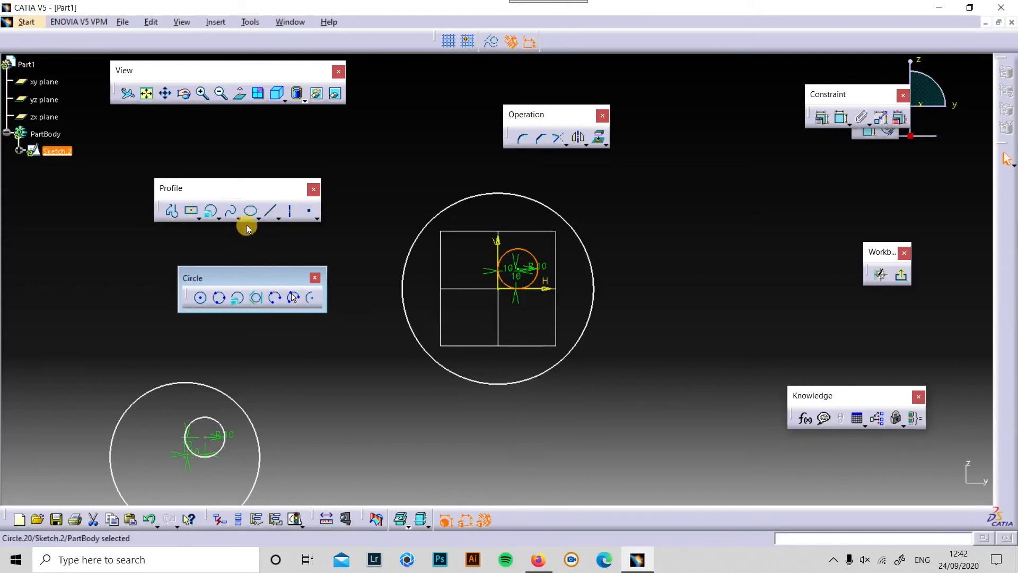
# Sketch three separate lines between the two large circles: two roughly horizontal ones and a slanted one across their left ends
pyautogui.click(271, 211)
pyautogui.click(329, 440)
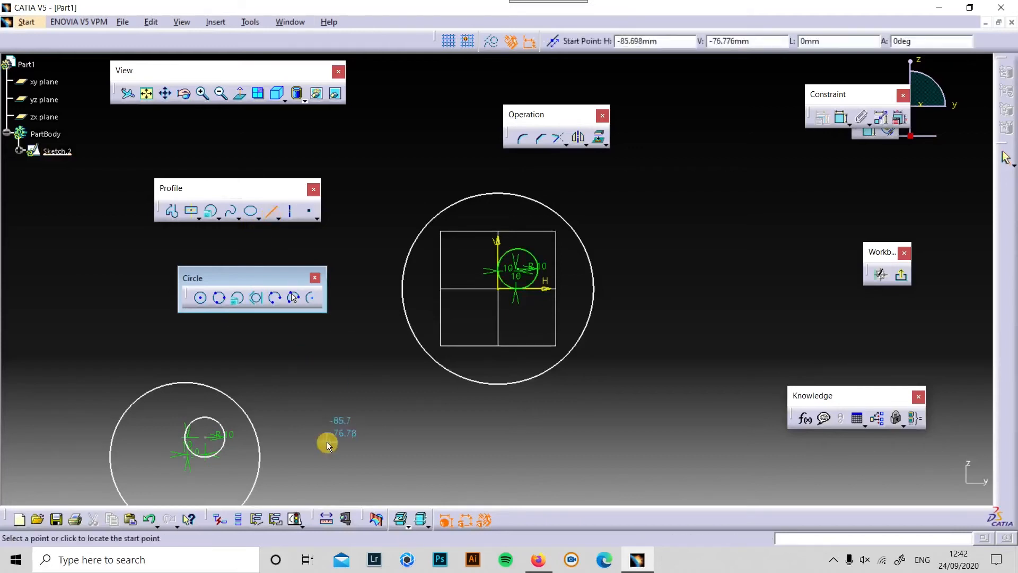
pyautogui.click(454, 438)
pyautogui.click(276, 272)
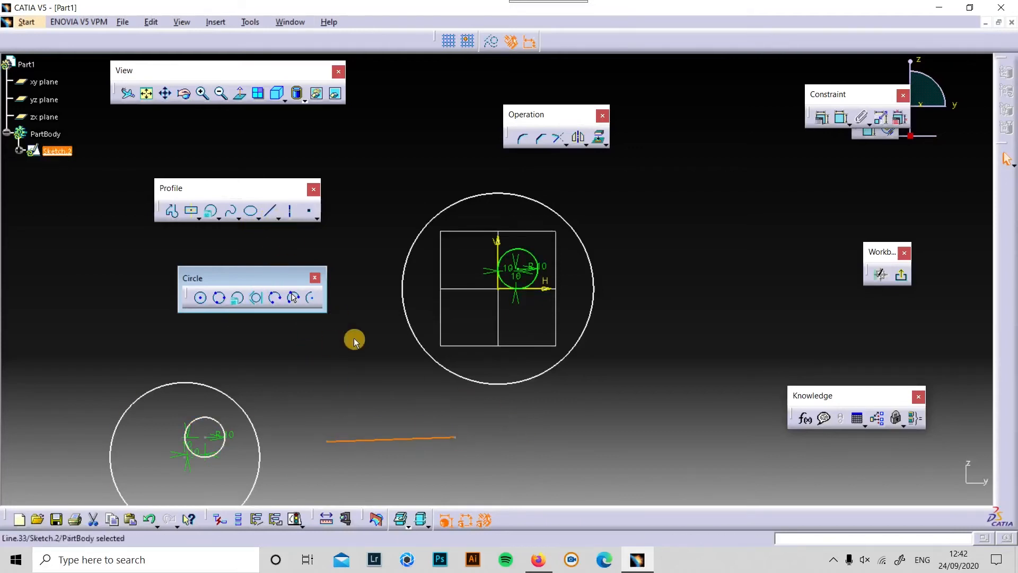
pyautogui.click(269, 211)
pyautogui.click(323, 373)
pyautogui.click(451, 388)
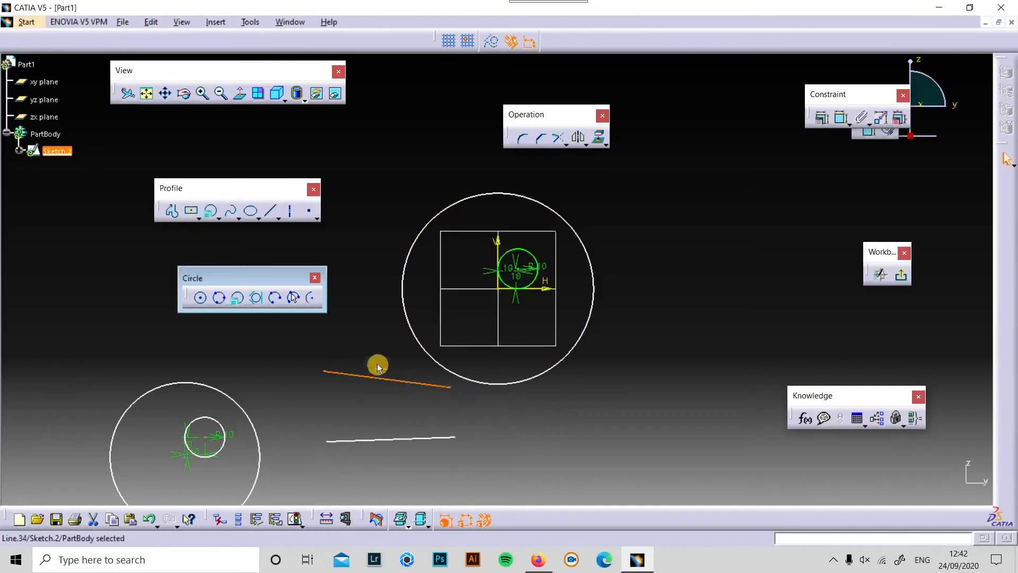
pyautogui.click(271, 214)
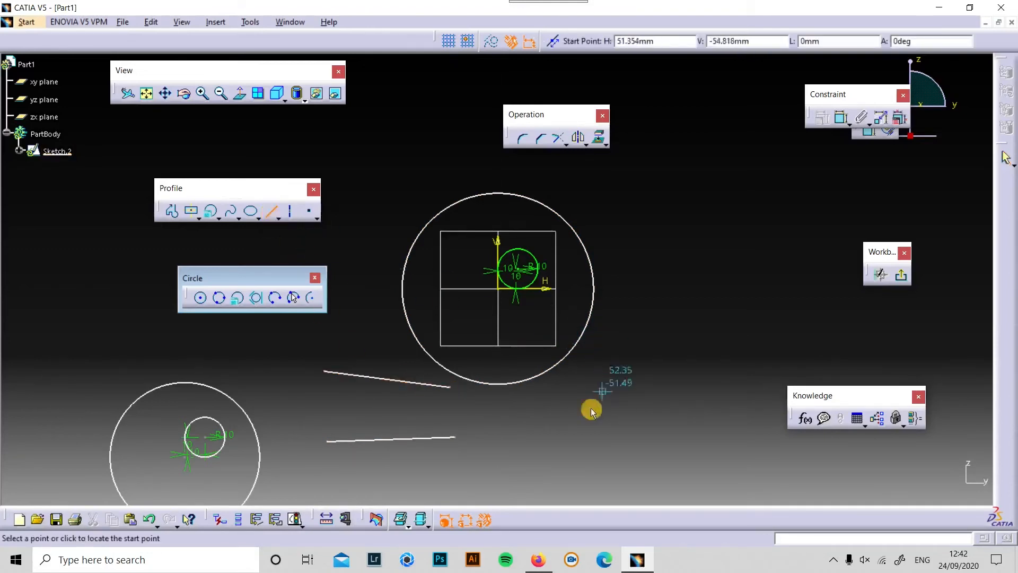
pyautogui.click(294, 376)
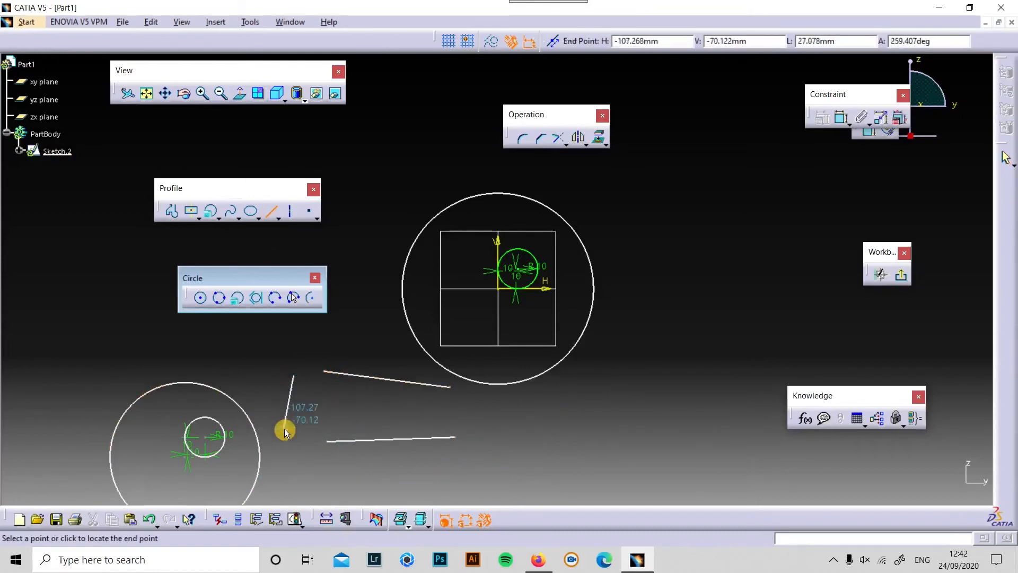
pyautogui.click(329, 463)
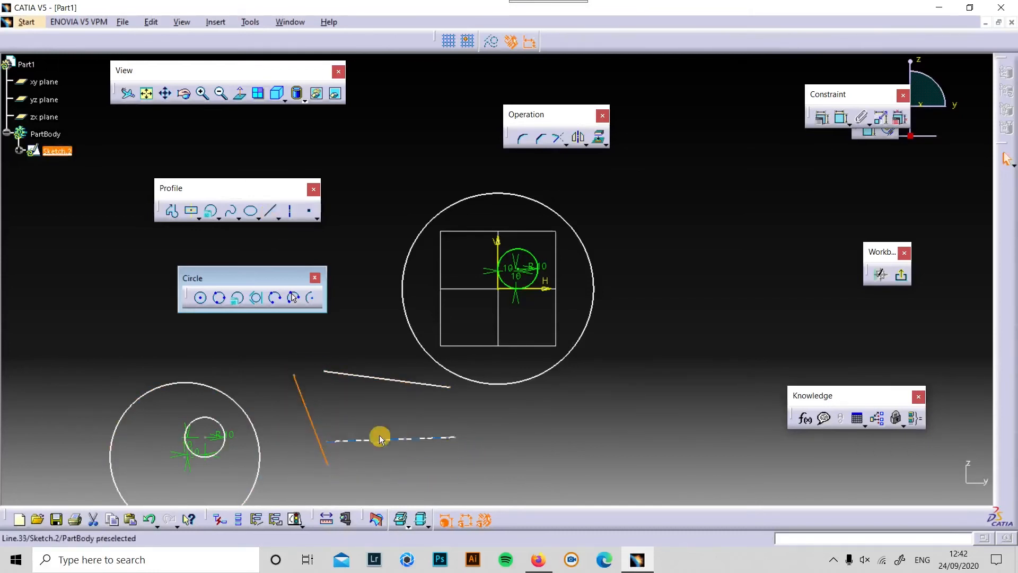
pyautogui.click(337, 339)
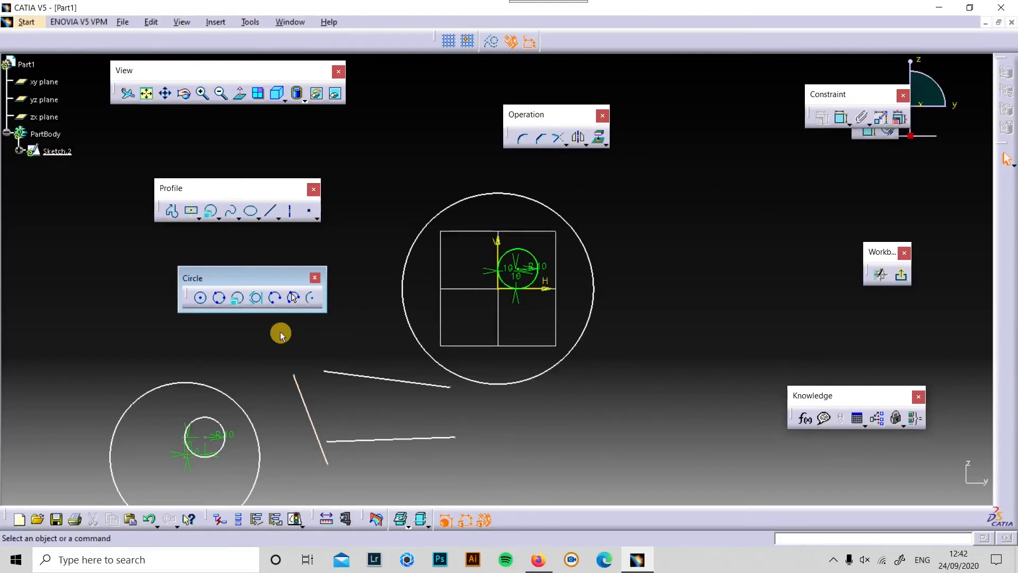
# Create a tri-tangent circle touching the slanted line, the upper line and the lower line
pyautogui.click(256, 301)
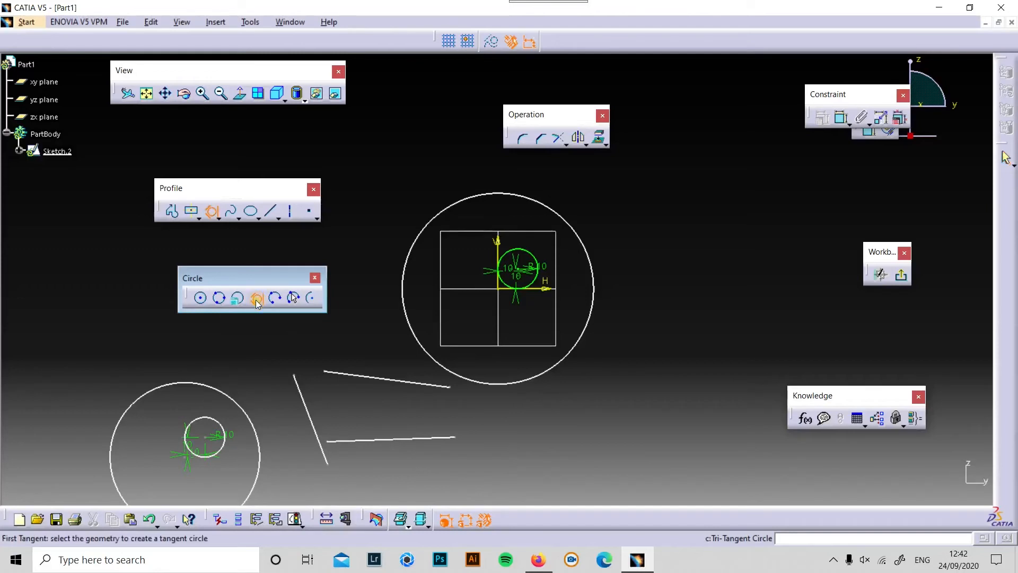
pyautogui.click(303, 405)
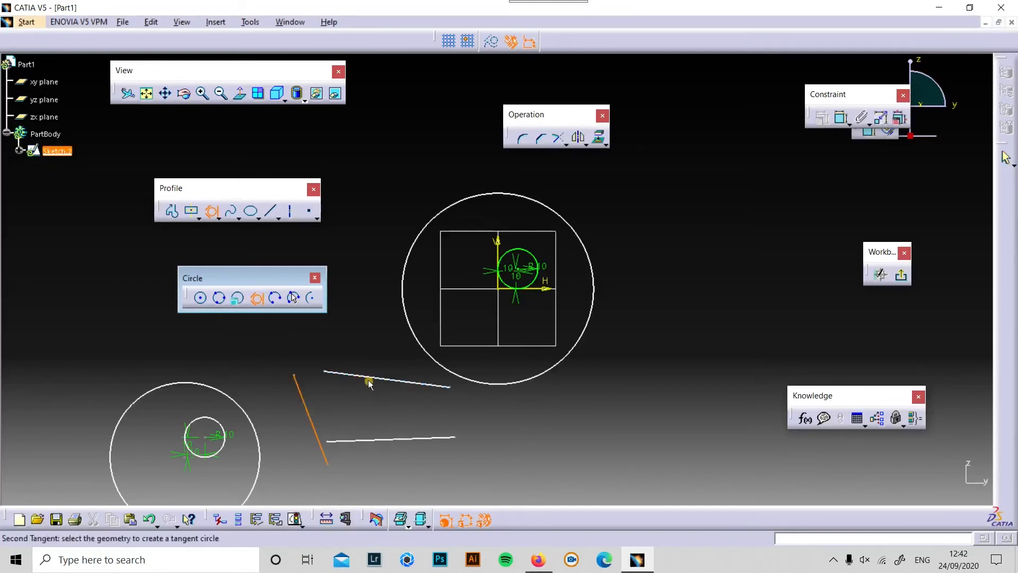
pyautogui.click(369, 381)
pyautogui.click(359, 444)
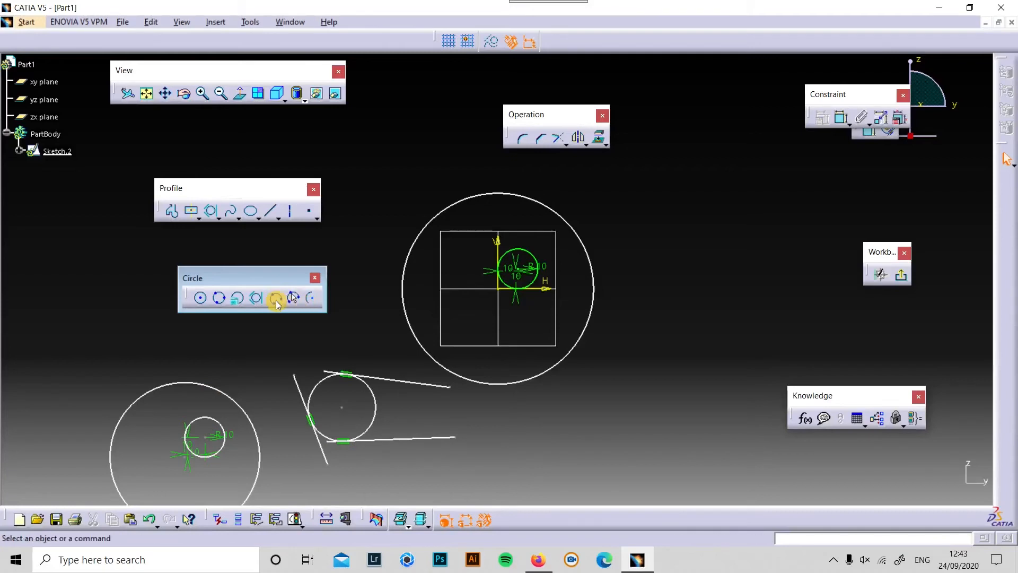
# Sketch a three-point arc with a radius of about 25 mm just above and left of the origin circle
pyautogui.click(276, 299)
pyautogui.click(399, 205)
pyautogui.click(465, 187)
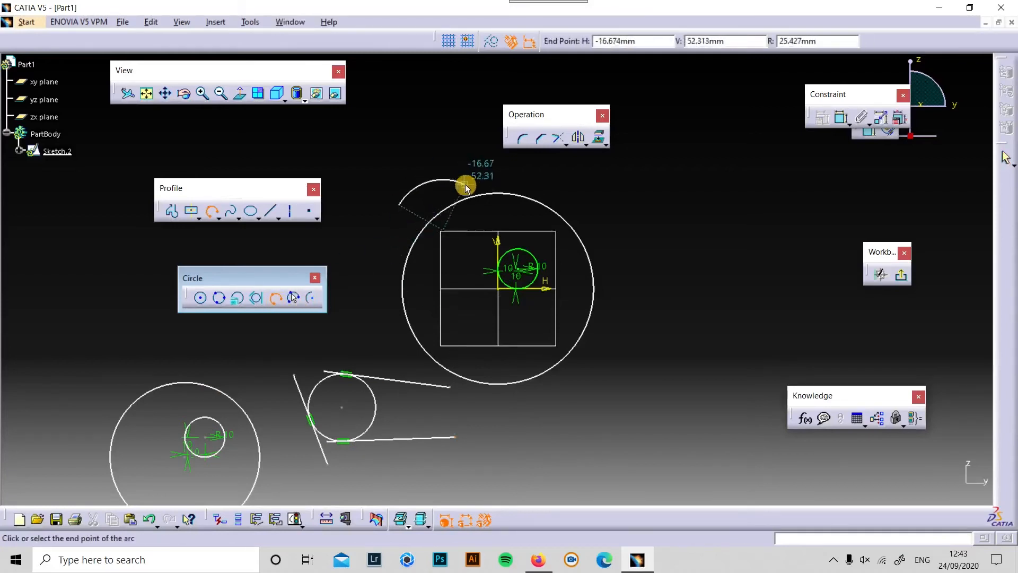
pyautogui.click(465, 187)
# Sketch a three-point arc starting with limits, bulging downward at the lower right of the origin circle
pyautogui.click(294, 297)
pyautogui.click(577, 422)
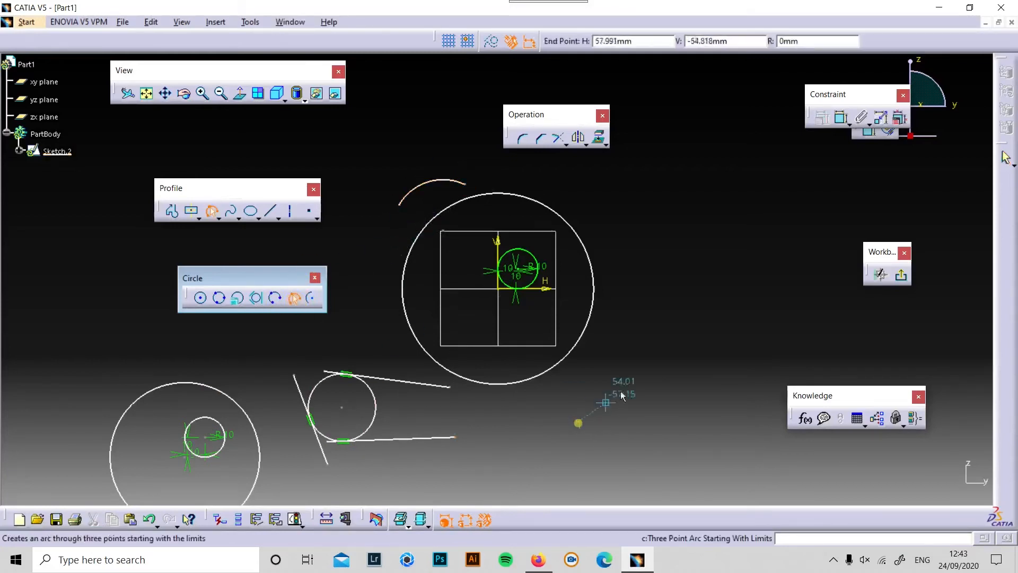
pyautogui.click(630, 379)
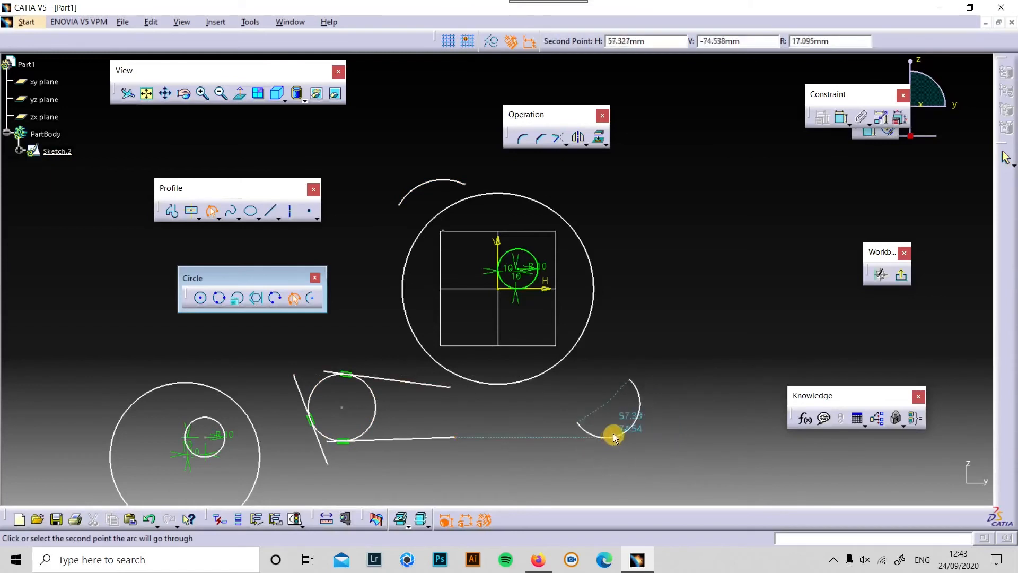
pyautogui.click(637, 427)
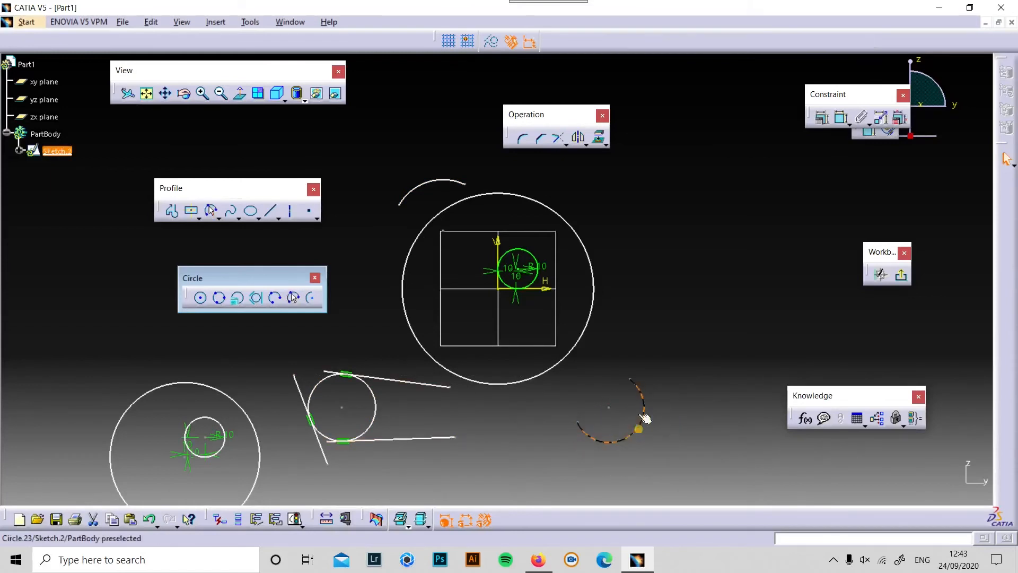
# Sketch a three-point arc at the upper right of the origin circle, starting at about H 74 mm, V 37 mm
pyautogui.click(275, 298)
pyautogui.click(643, 218)
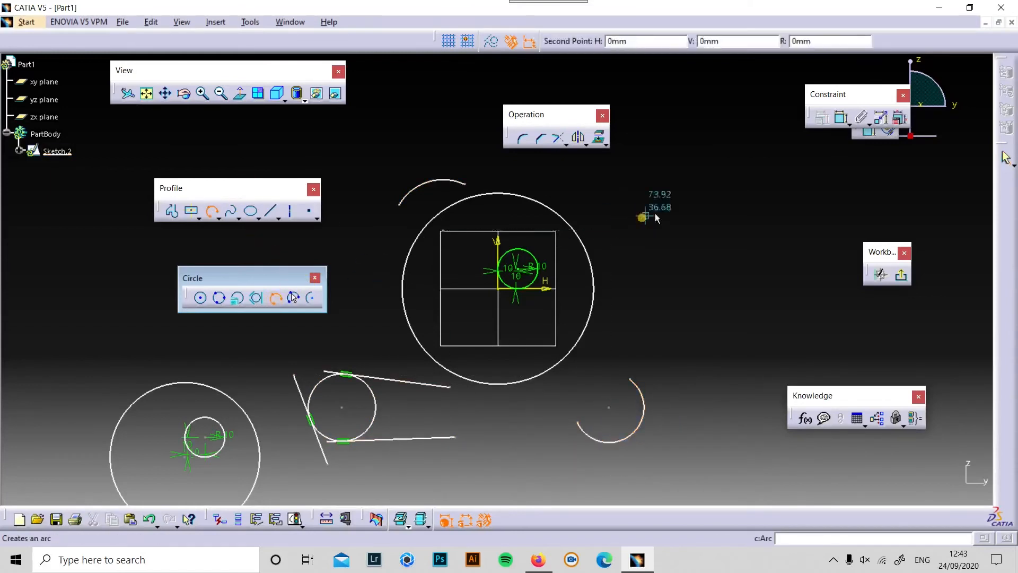
pyautogui.click(692, 174)
pyautogui.click(740, 189)
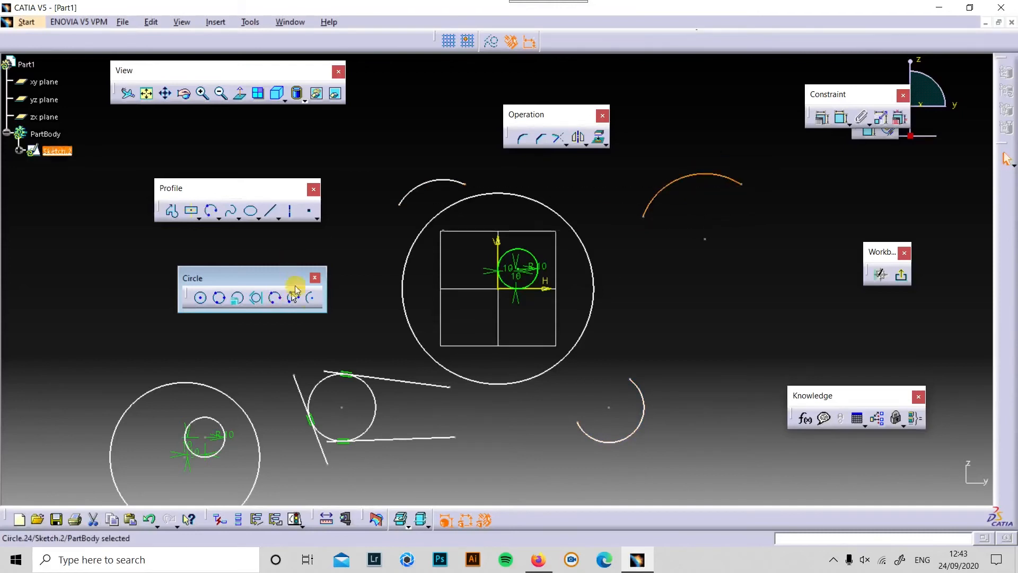
# Sketch a centre-based arc with a radius of about 23 mm below the upper-right arc, ending near the origin circle
pyautogui.click(312, 299)
pyautogui.click(673, 295)
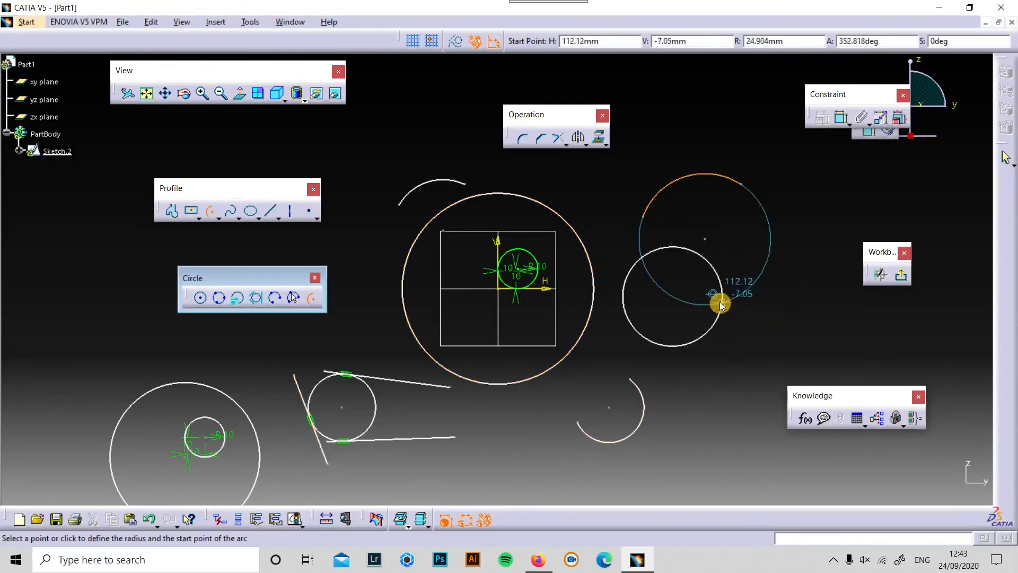
pyautogui.click(711, 321)
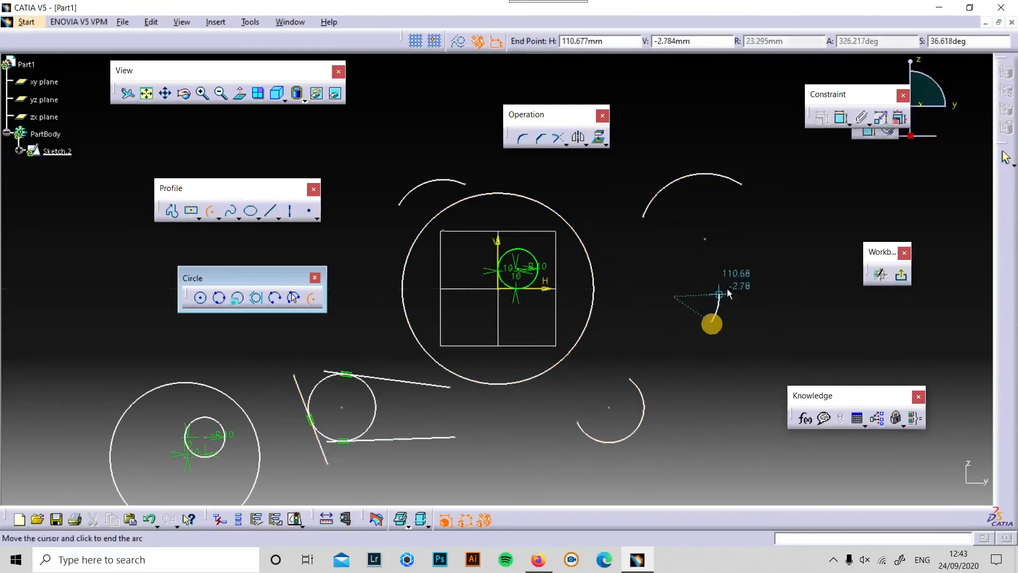
pyautogui.click(630, 287)
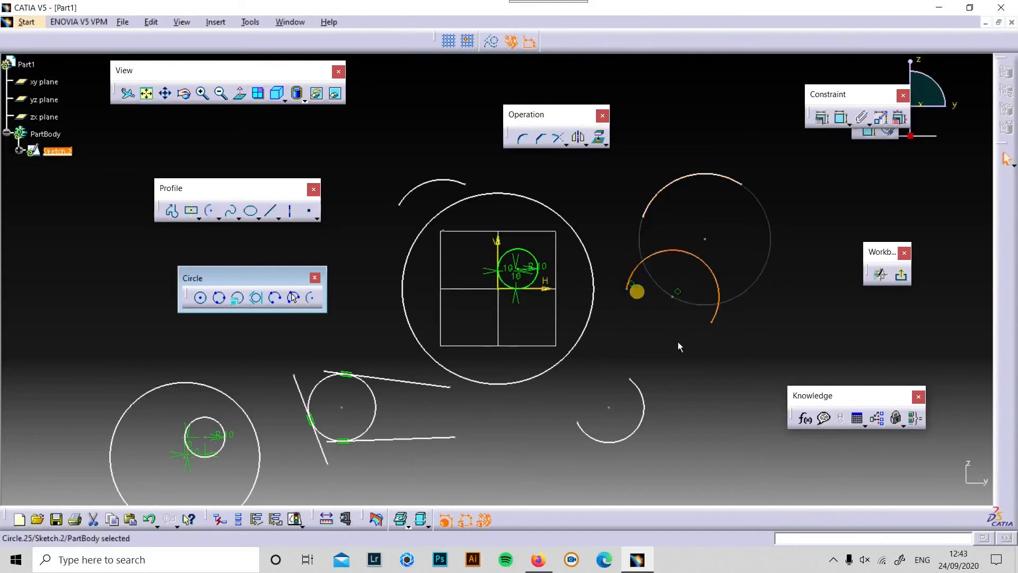
pyautogui.click(577, 185)
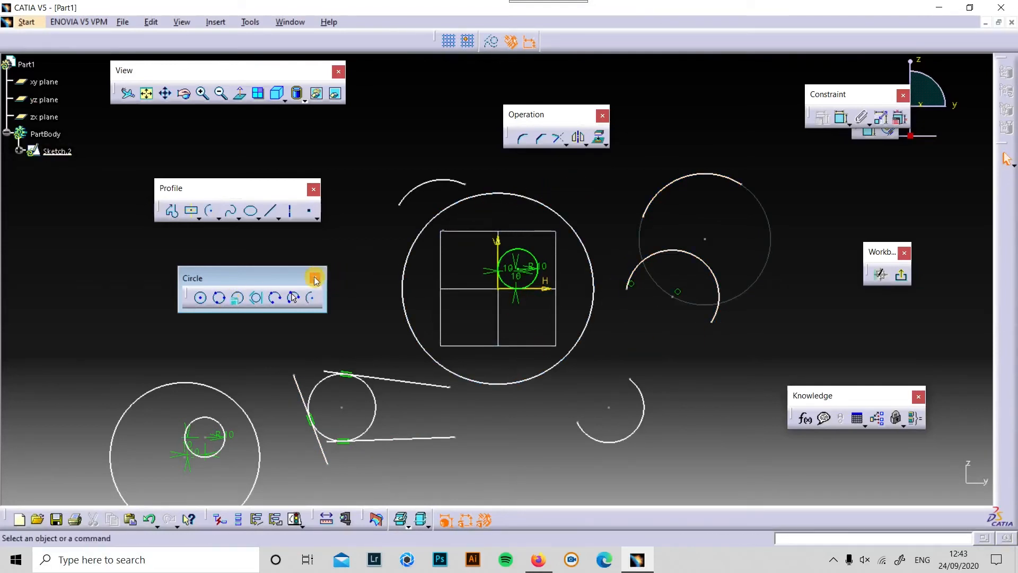
# Close the Circle toolbar and sketch a wavy five-point spline from about H -183 mm, V -14 mm to H -75 mm, V -11 mm
pyautogui.click(315, 279)
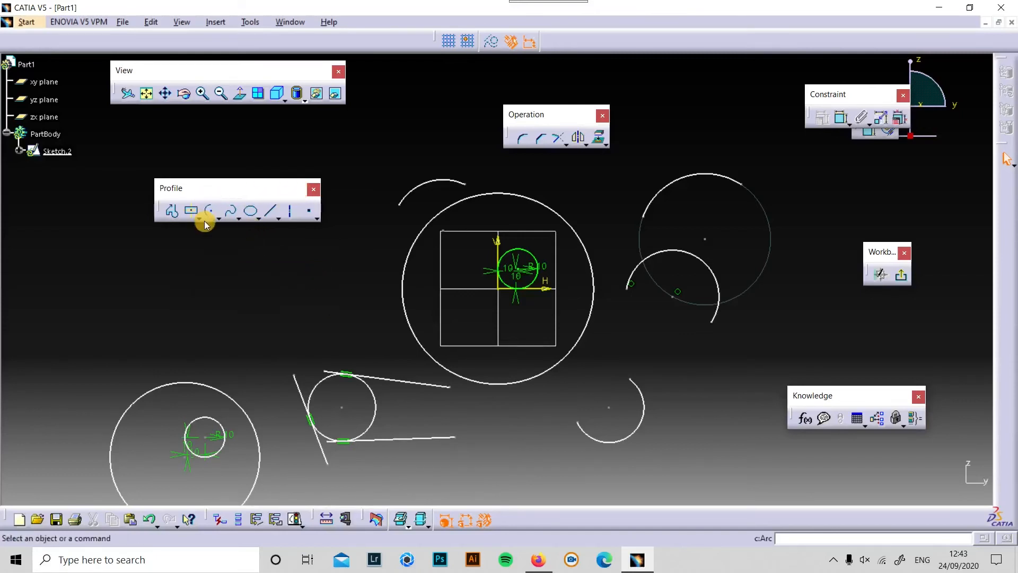
pyautogui.click(239, 218)
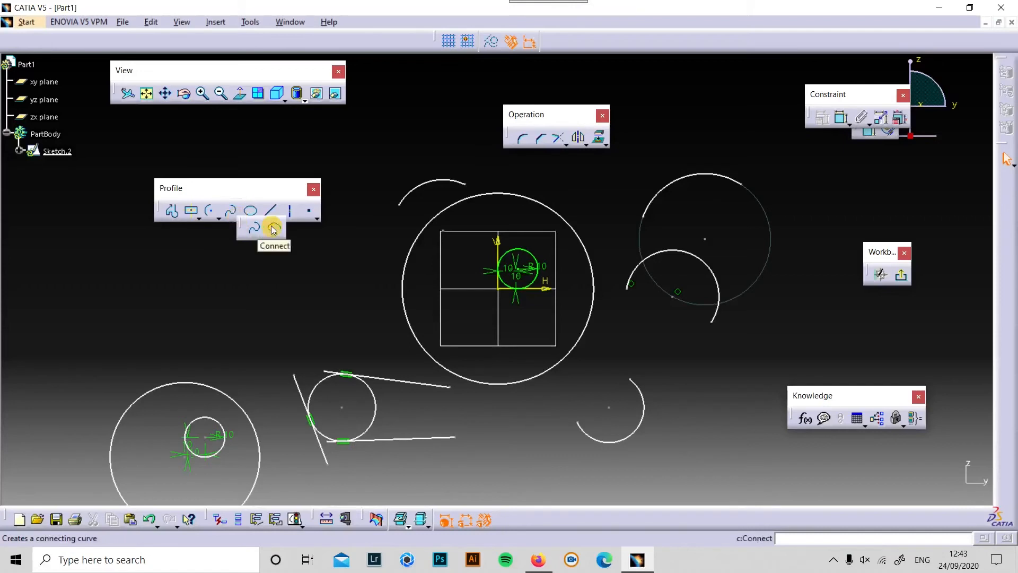
pyautogui.click(131, 317)
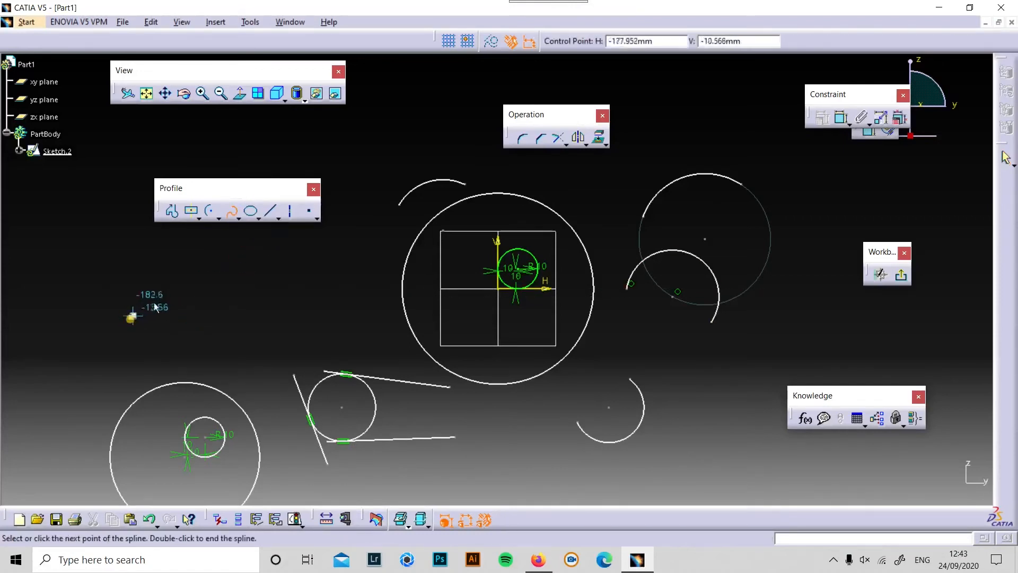
pyautogui.click(179, 288)
pyautogui.click(247, 317)
pyautogui.click(294, 289)
pyautogui.click(348, 309)
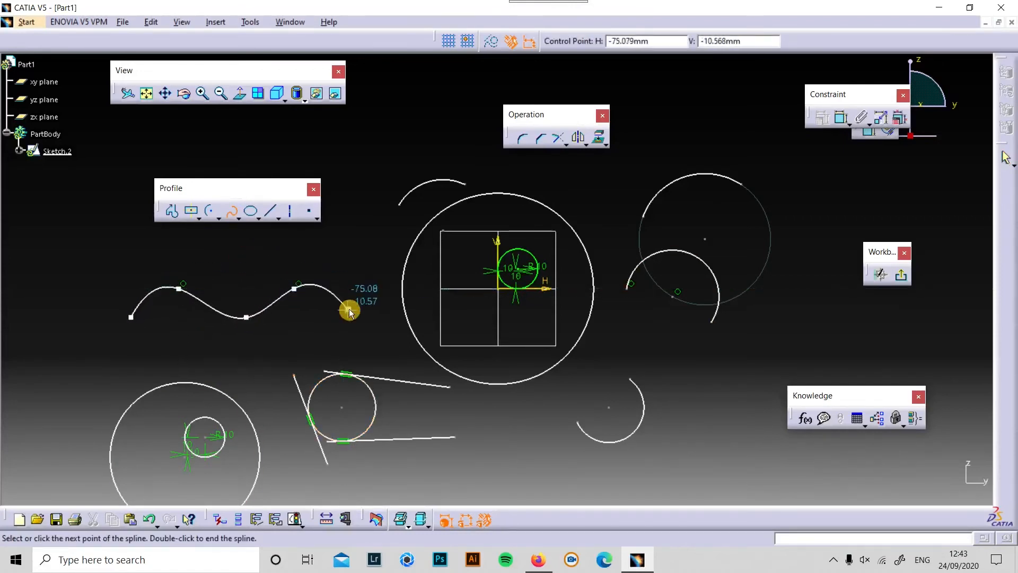
pyautogui.click(391, 295)
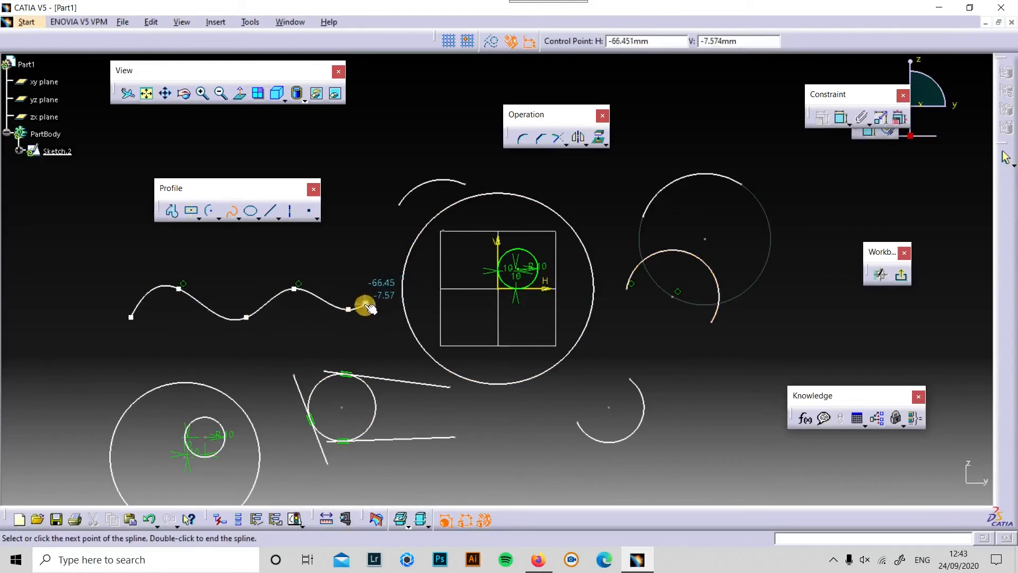
pyautogui.doubleClick(359, 313)
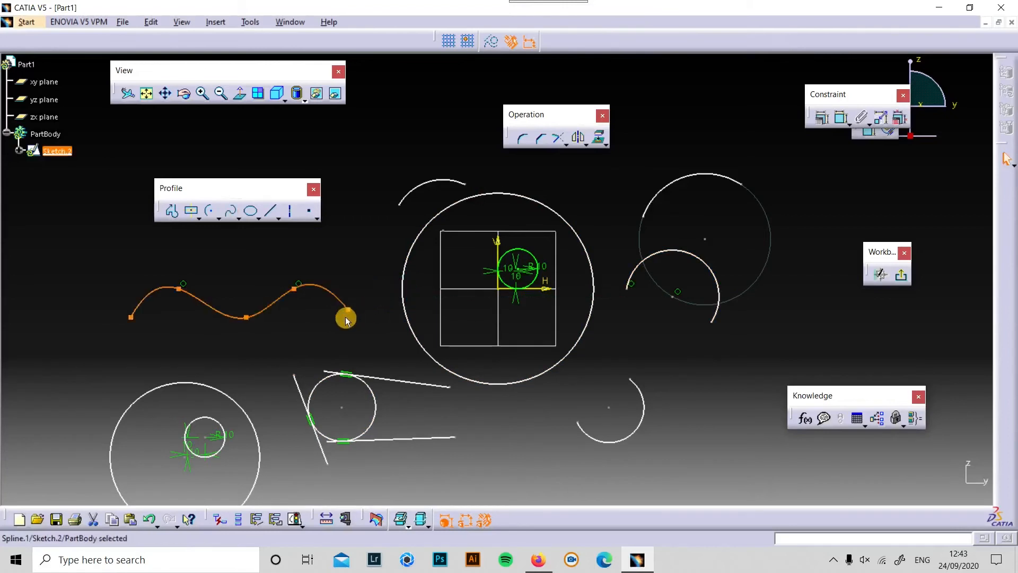
pyautogui.click(231, 215)
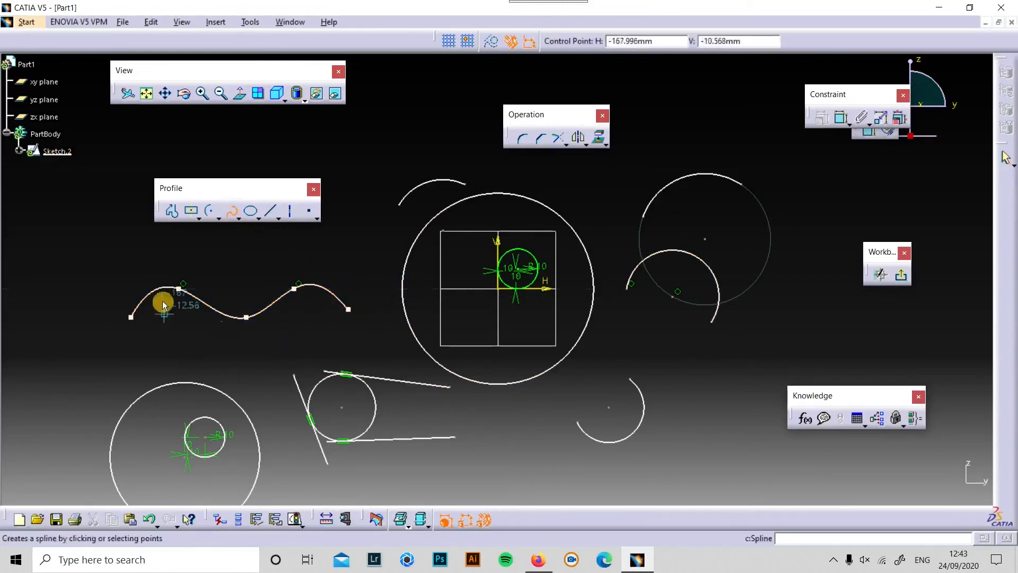
pyautogui.press('Escape')
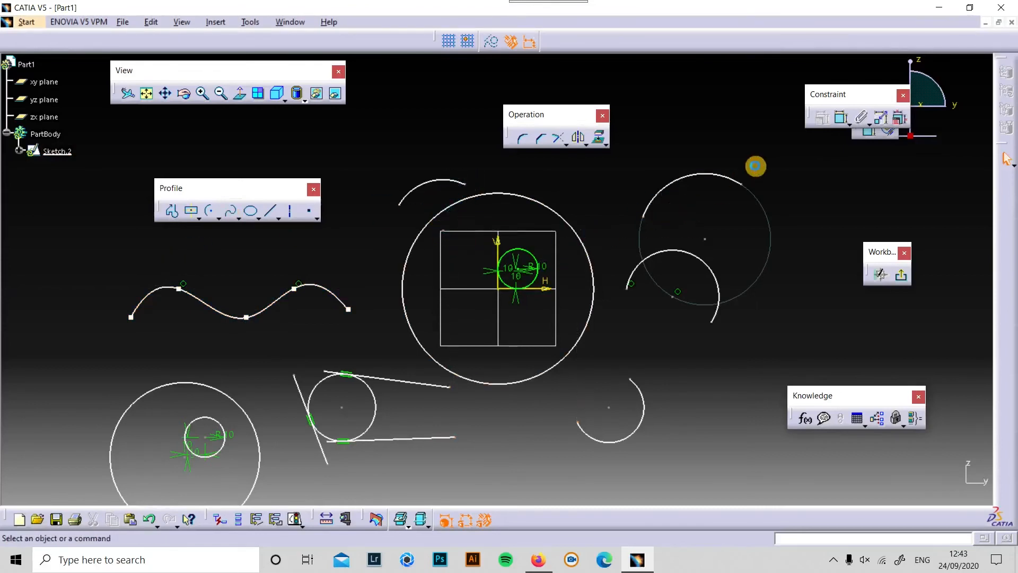
# Delete all the sketched geometry, including the large three-point circle at the lower left
pyautogui.moveTo(779, 140); pyautogui.dragTo(267, 448)
pyautogui.hotkey('ctrl', 'c')
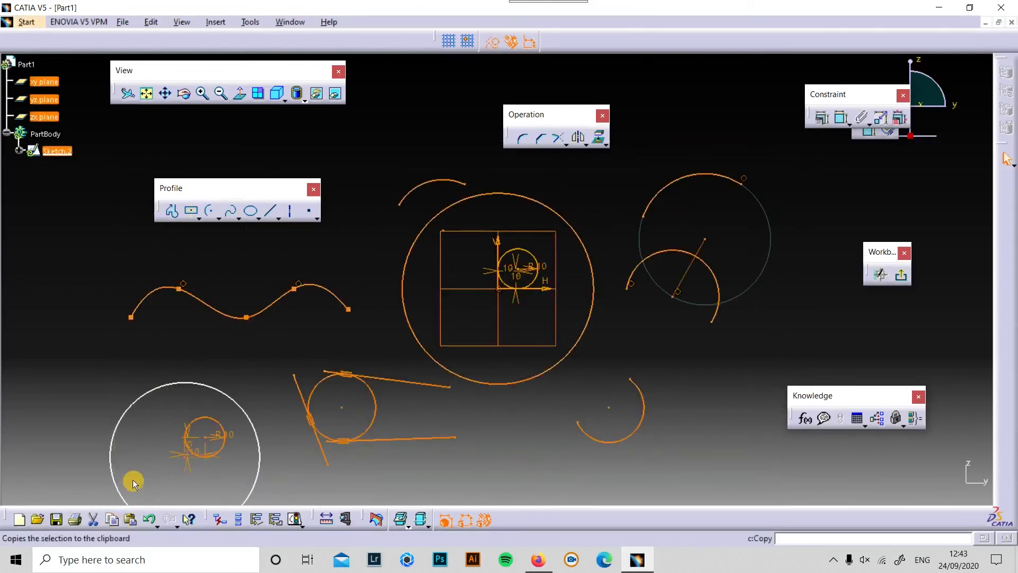
pyautogui.press('Delete')
pyautogui.moveTo(294, 307); pyautogui.dragTo(161, 481)
pyautogui.click(173, 387)
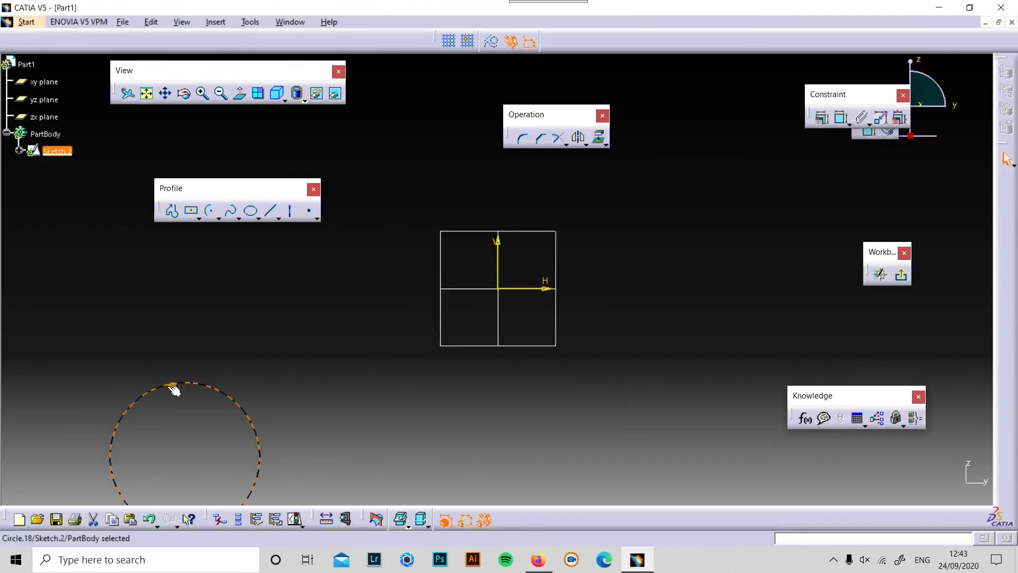
pyautogui.press('Delete')
# Sketch a new wavy spline through five control points to the left of the sketch origin
pyautogui.click(230, 211)
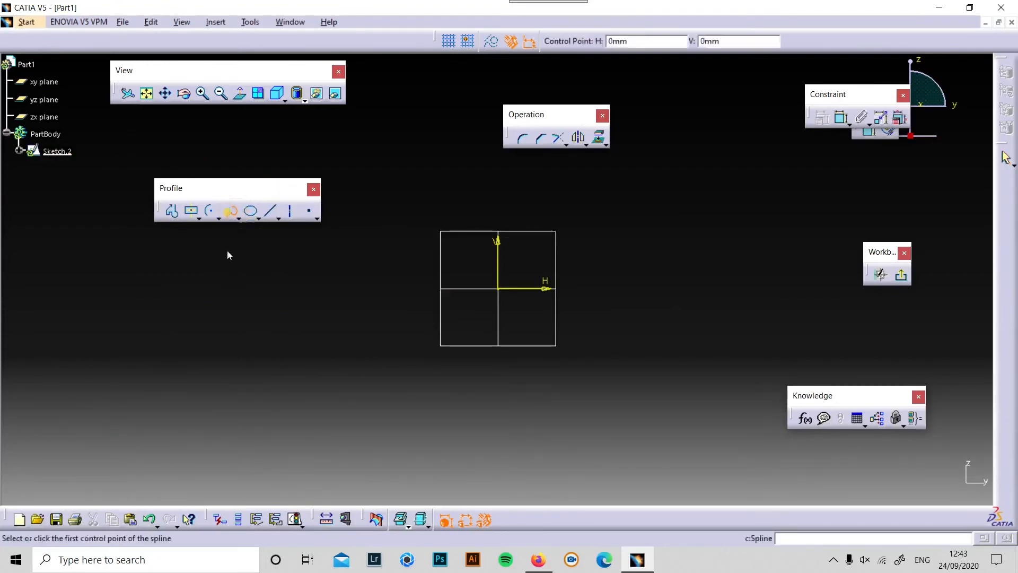
pyautogui.click(218, 327)
pyautogui.click(263, 265)
pyautogui.click(306, 282)
pyautogui.click(364, 238)
pyautogui.click(400, 256)
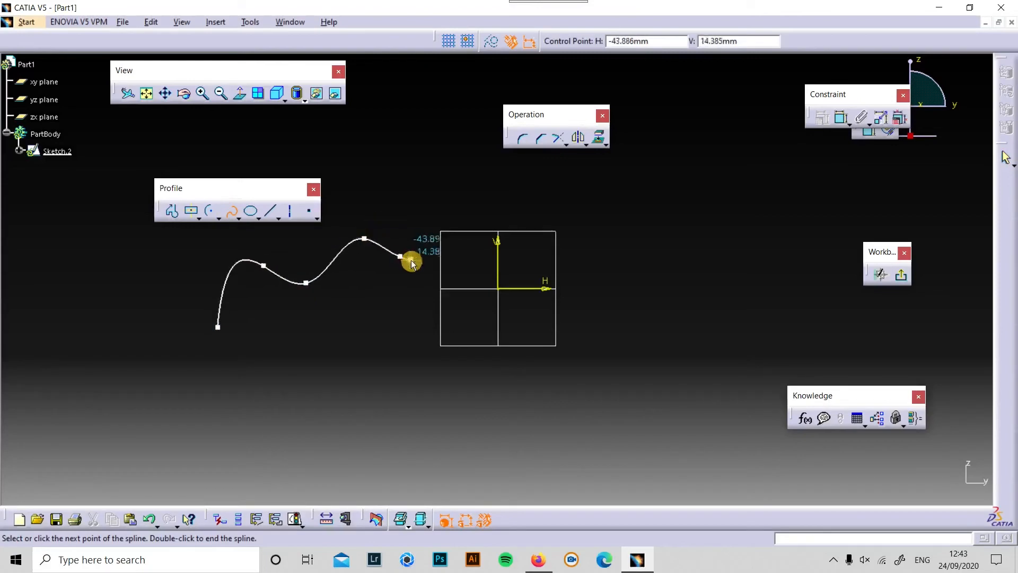
pyautogui.press('Escape')
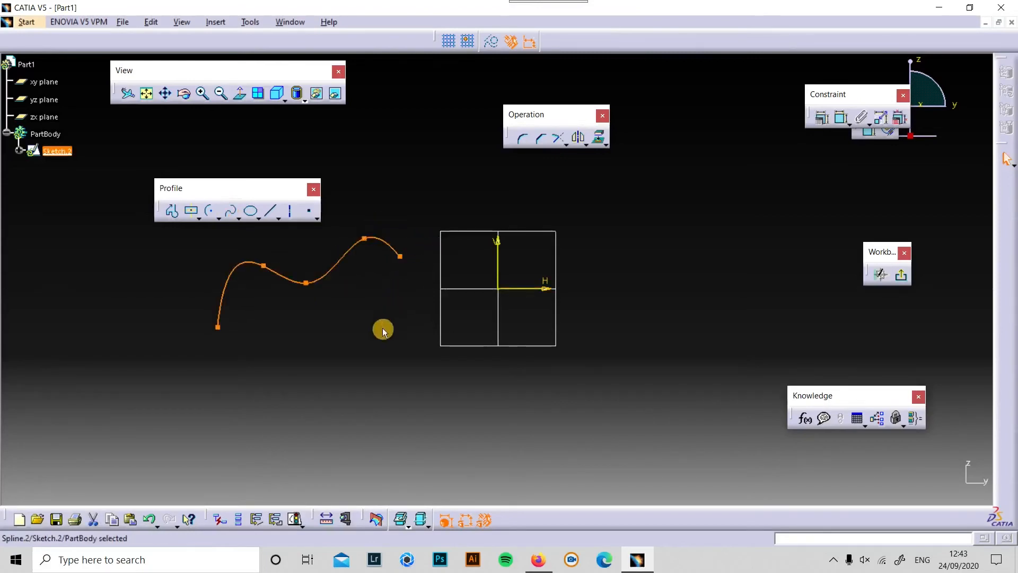
# Sketch a second open spline through five control points below the first one, ending beneath the first spline's right end
pyautogui.click(230, 211)
pyautogui.click(263, 418)
pyautogui.click(334, 410)
pyautogui.click(364, 393)
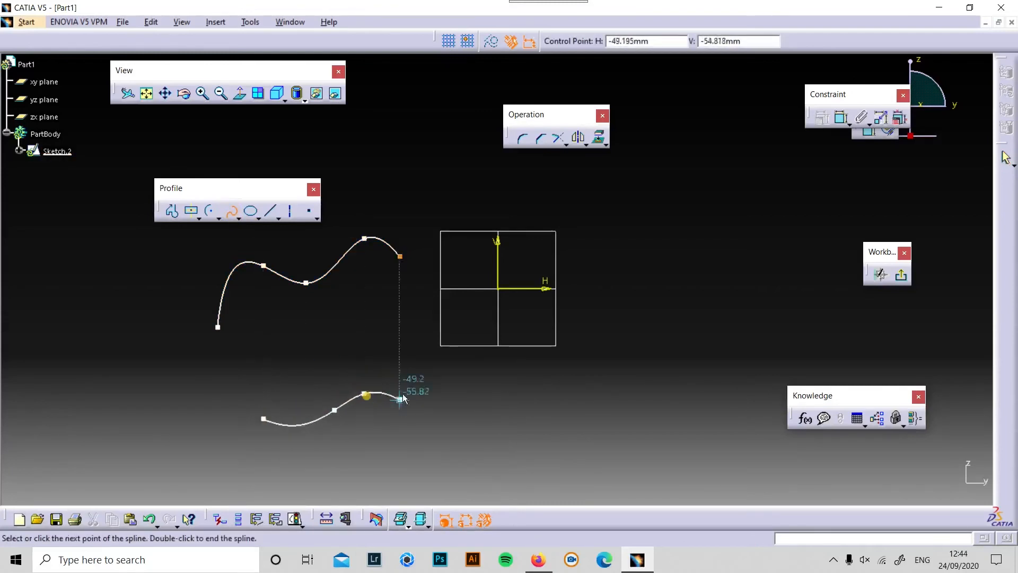
pyautogui.click(422, 360)
pyautogui.doubleClick(400, 327)
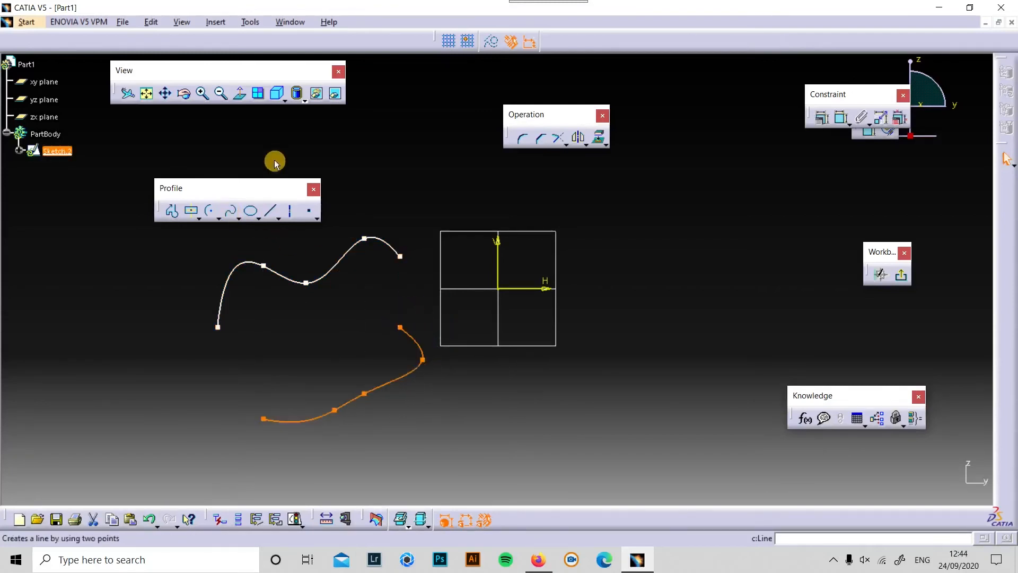
# Join the two splines with a Connect curve on each side to form one closed shape
pyautogui.click(238, 218)
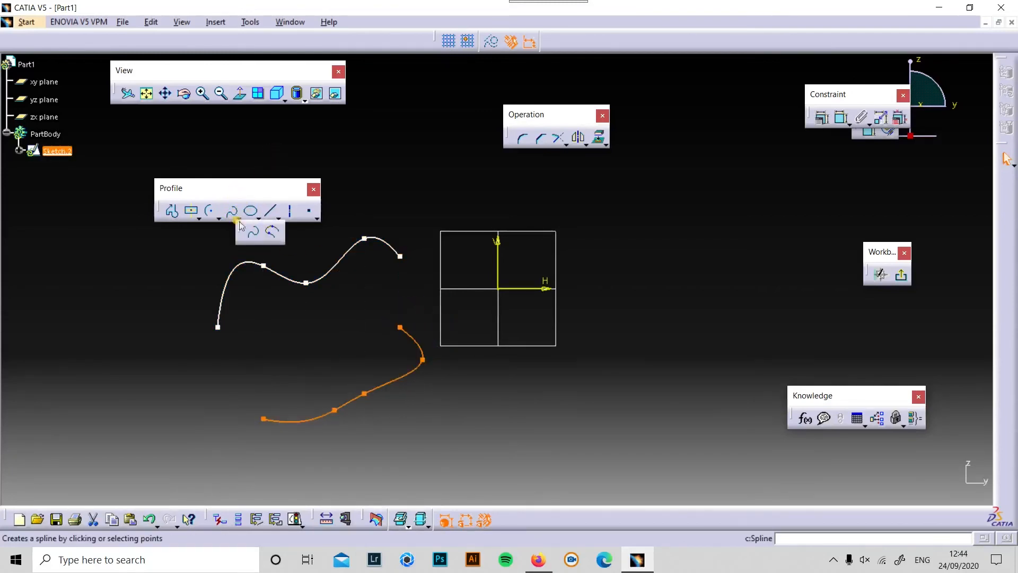
pyautogui.click(396, 253)
pyautogui.click(401, 329)
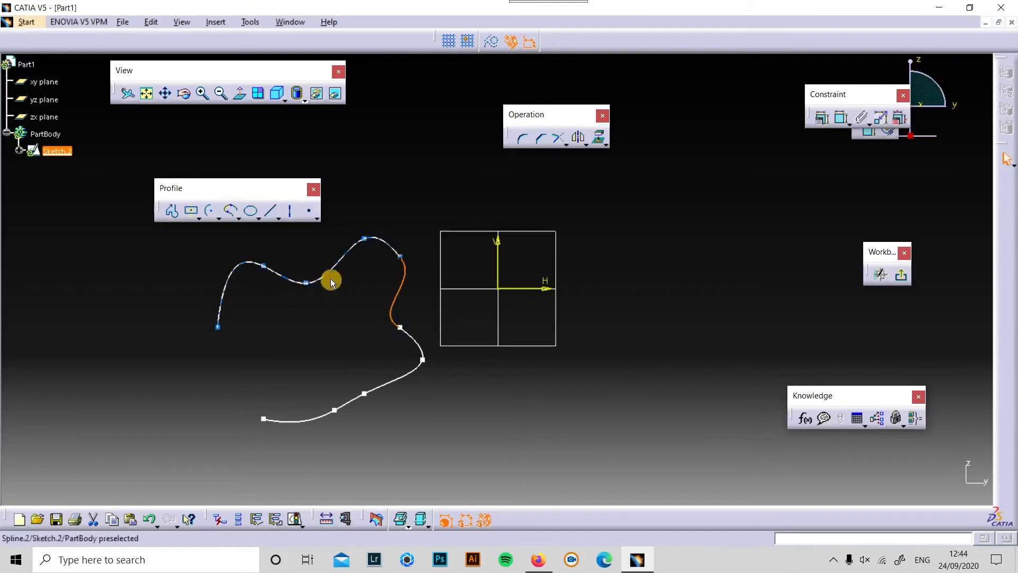
pyautogui.click(231, 211)
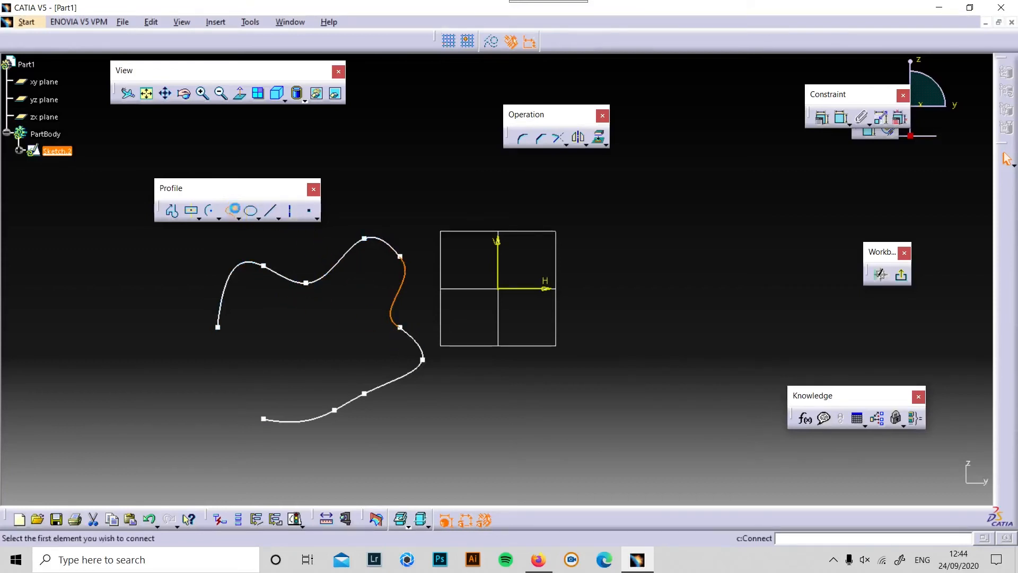
pyautogui.click(284, 278)
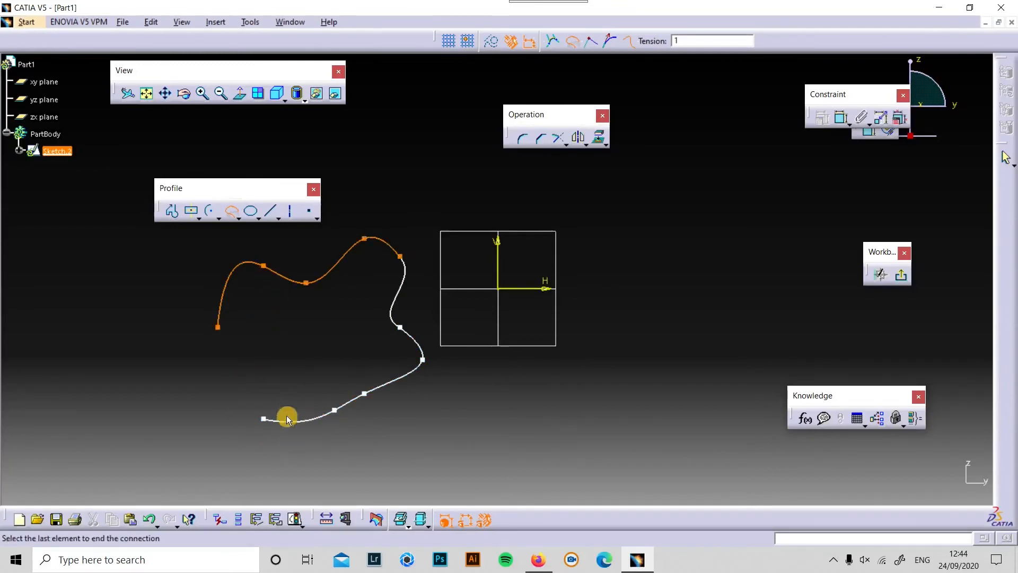
pyautogui.click(286, 420)
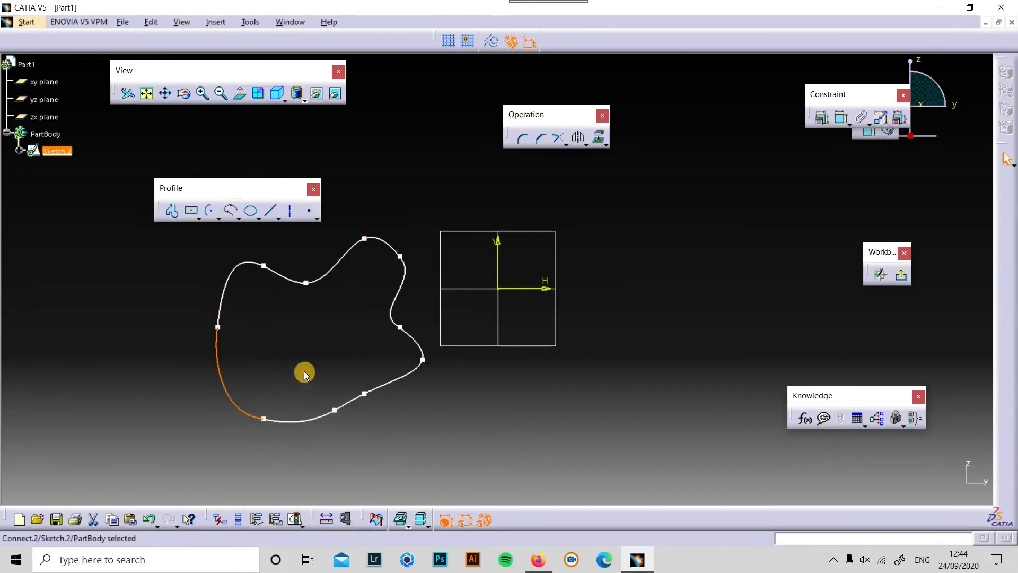
# Delete both splines and their connecting curves from the sketch
pyautogui.moveTo(316, 400); pyautogui.dragTo(243, 433)
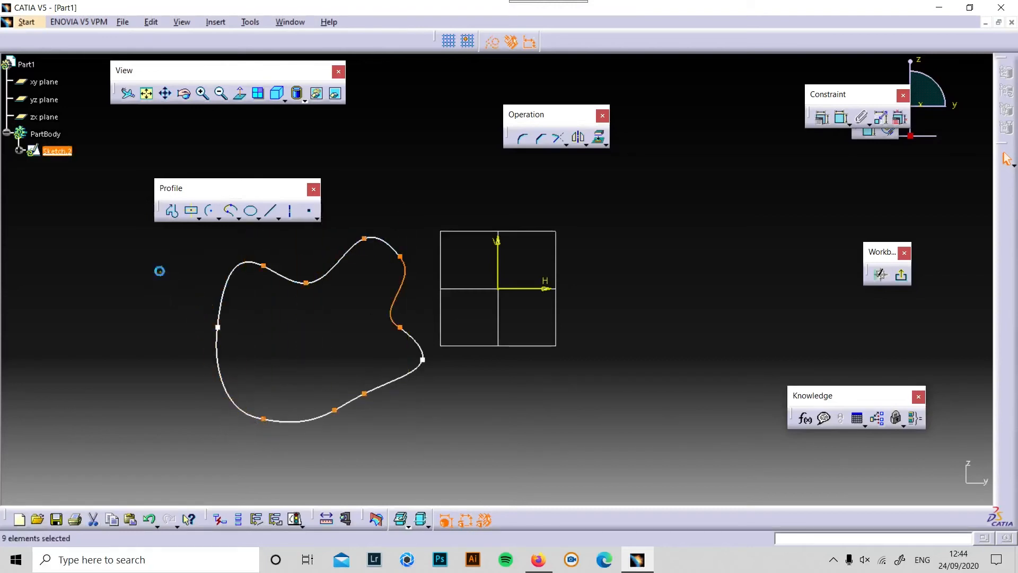
pyautogui.moveTo(159, 271); pyautogui.dragTo(480, 433)
pyautogui.press('Delete')
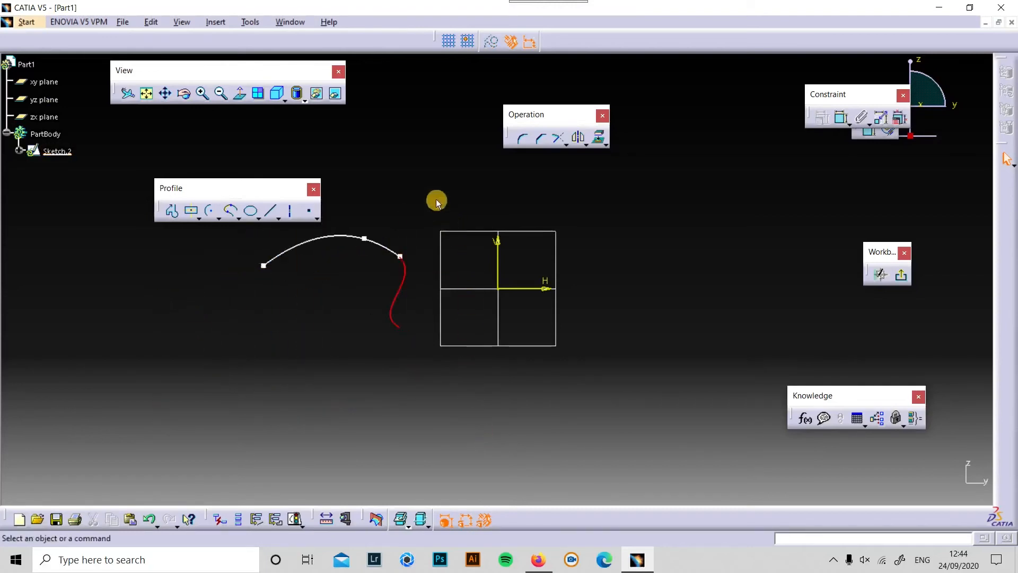
pyautogui.moveTo(436, 203); pyautogui.dragTo(227, 328)
pyautogui.press('Delete')
pyautogui.click(308, 311)
pyautogui.click(404, 287)
pyautogui.press('Delete')
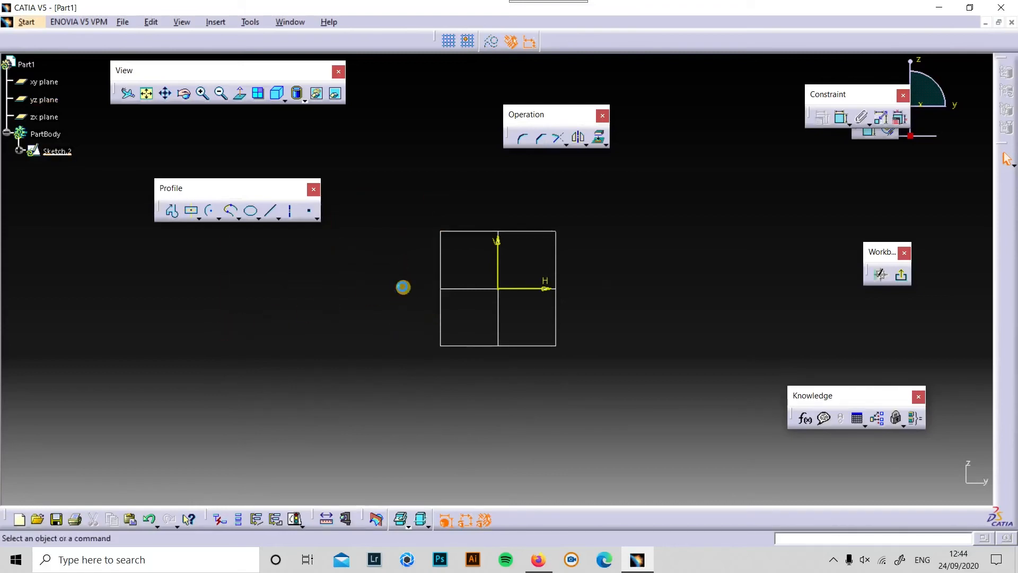
# Detach the Conic toolbar and sketch a horizontal ellipse with a major radius of about 45 mm, below and left of the origin
pyautogui.click(258, 218)
pyautogui.moveTo(269, 228); pyautogui.dragTo(154, 298)
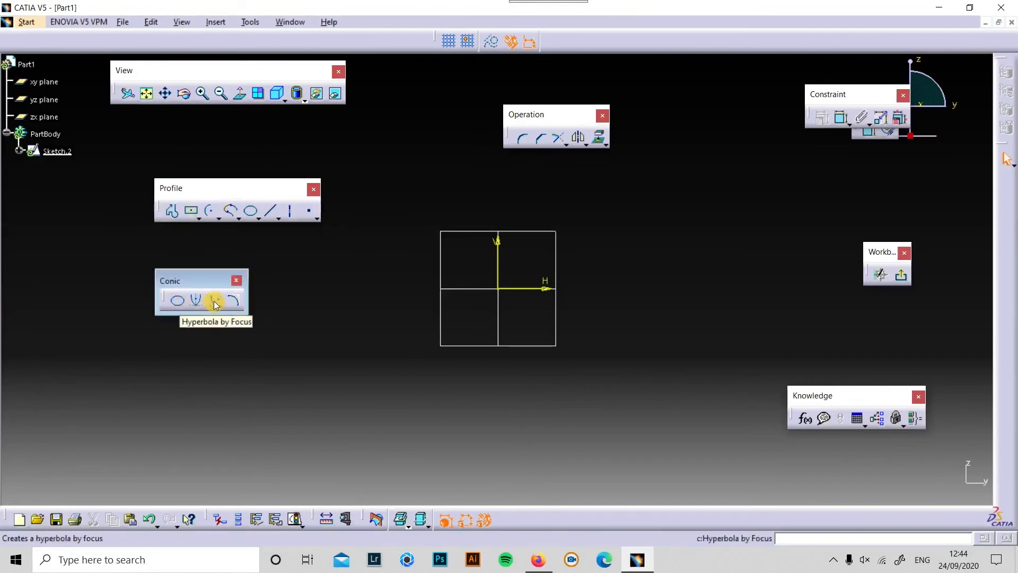
pyautogui.click(178, 308)
pyautogui.click(238, 377)
pyautogui.click(327, 380)
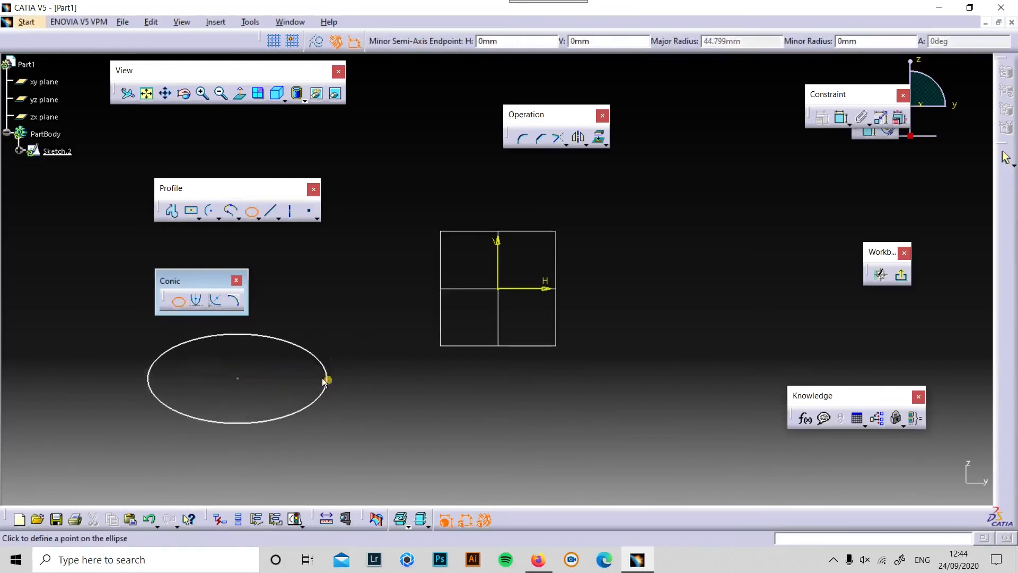
pyautogui.click(237, 347)
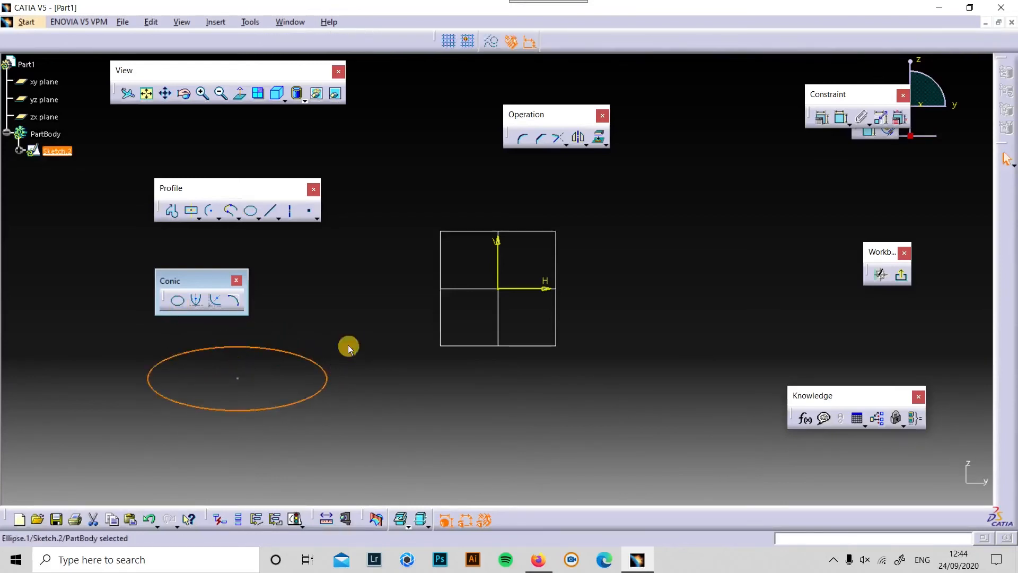
# Sketch a parabola by focus with its apex at about H -13 mm, V -70 mm, running from the upper right to near the apex
pyautogui.click(205, 306)
pyautogui.click(474, 407)
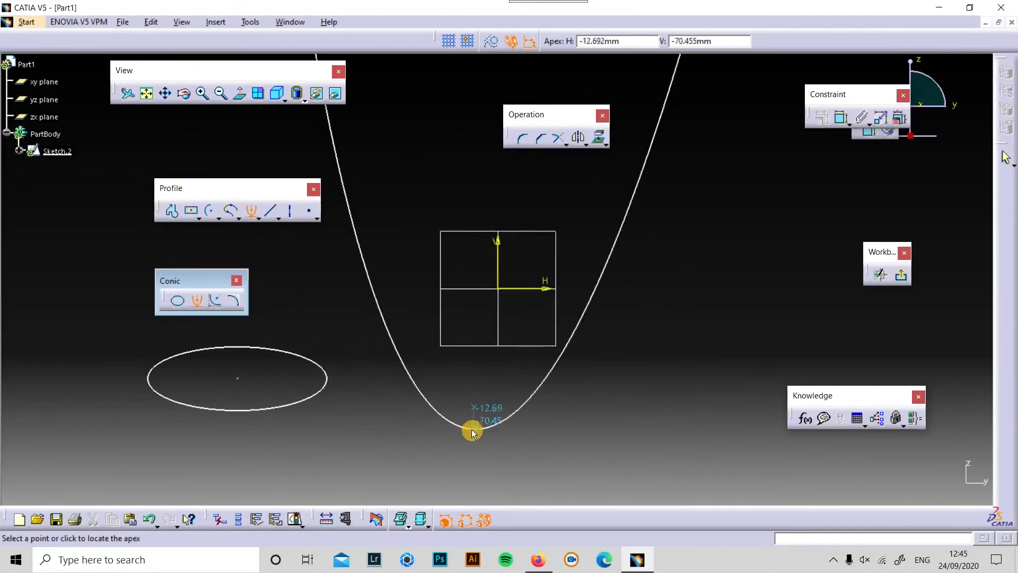
pyautogui.click(473, 429)
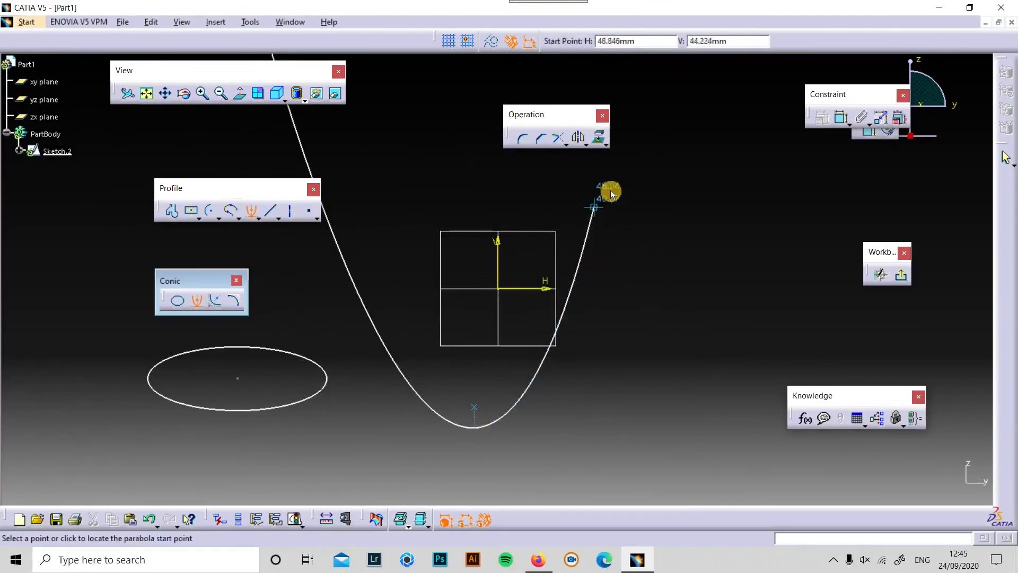
pyautogui.click(619, 170)
pyautogui.click(477, 412)
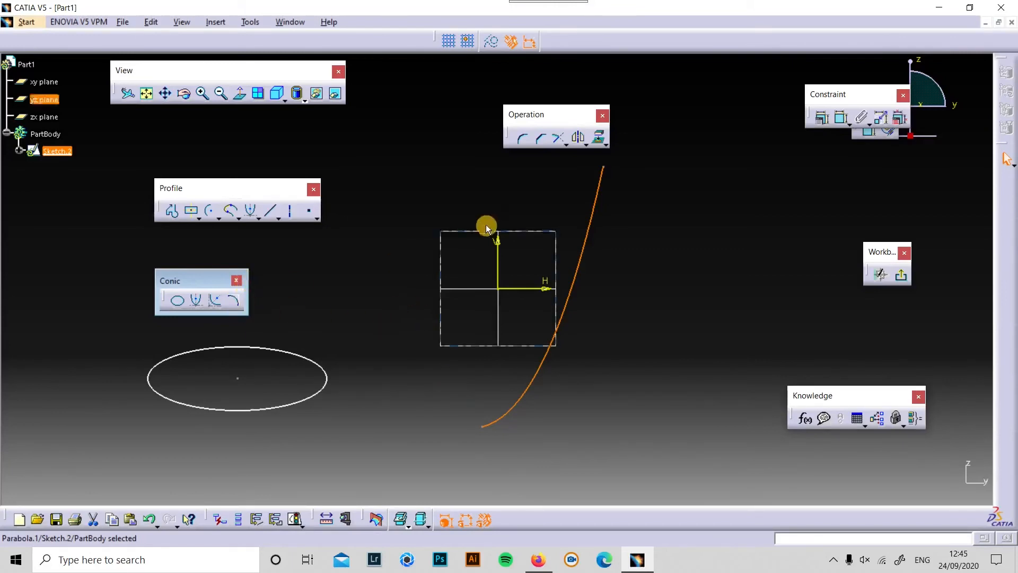
# Delete the parabola and the ellipse, and close the Conic toolbar
pyautogui.press('Delete')
pyautogui.moveTo(387, 297); pyautogui.dragTo(77, 445)
pyautogui.press('Delete')
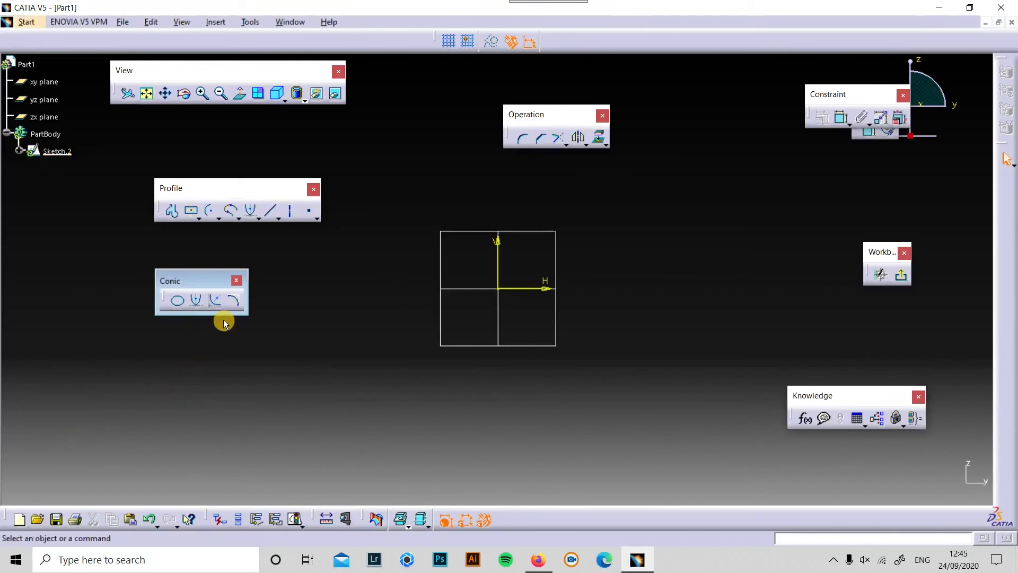
pyautogui.click(237, 282)
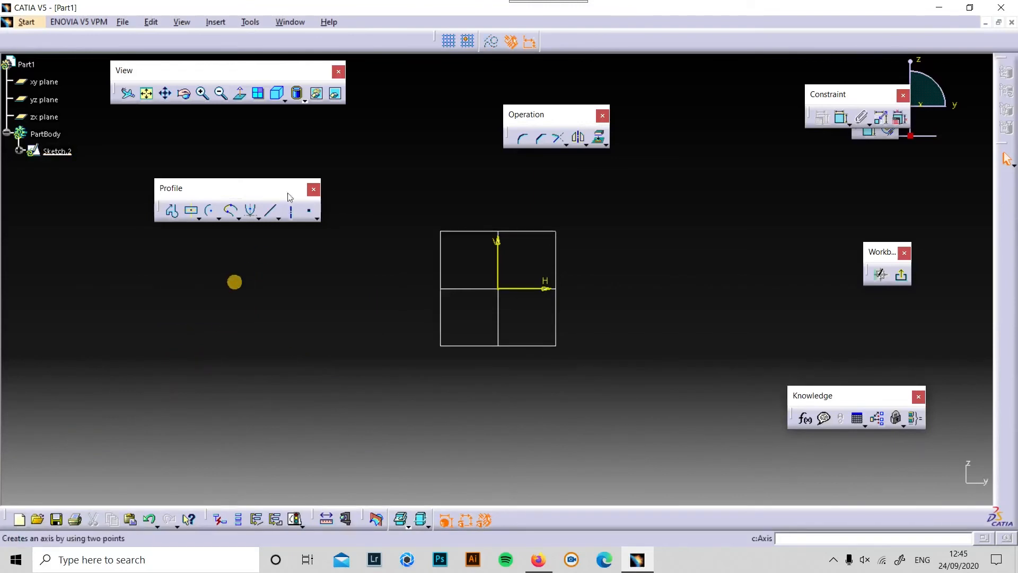
# Detach the Line toolbar and sketch a horizontal line about 71 mm long at about V -65 mm, left of the origin
pyautogui.click(277, 217)
pyautogui.moveTo(285, 235); pyautogui.dragTo(203, 321)
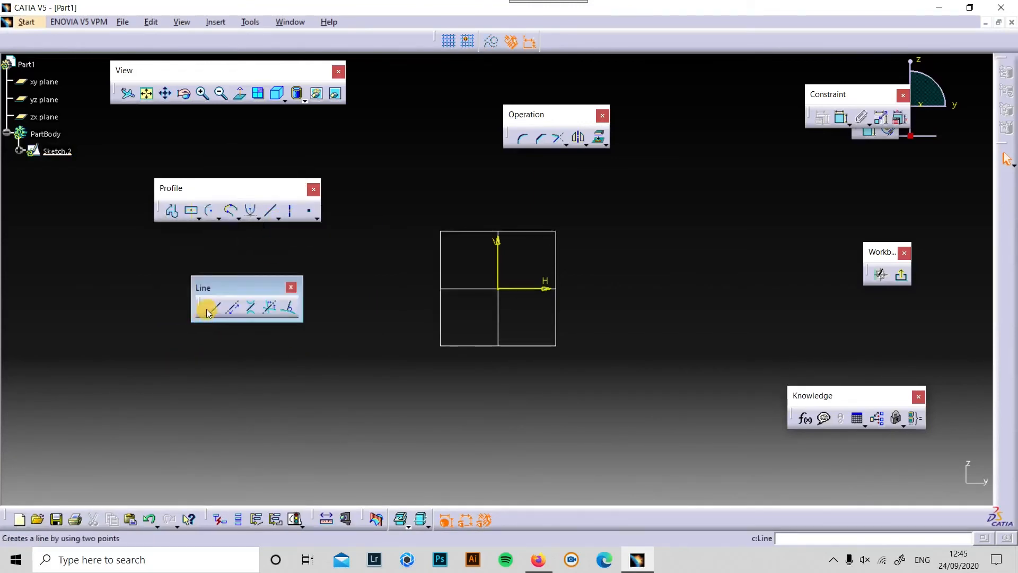
pyautogui.click(206, 308)
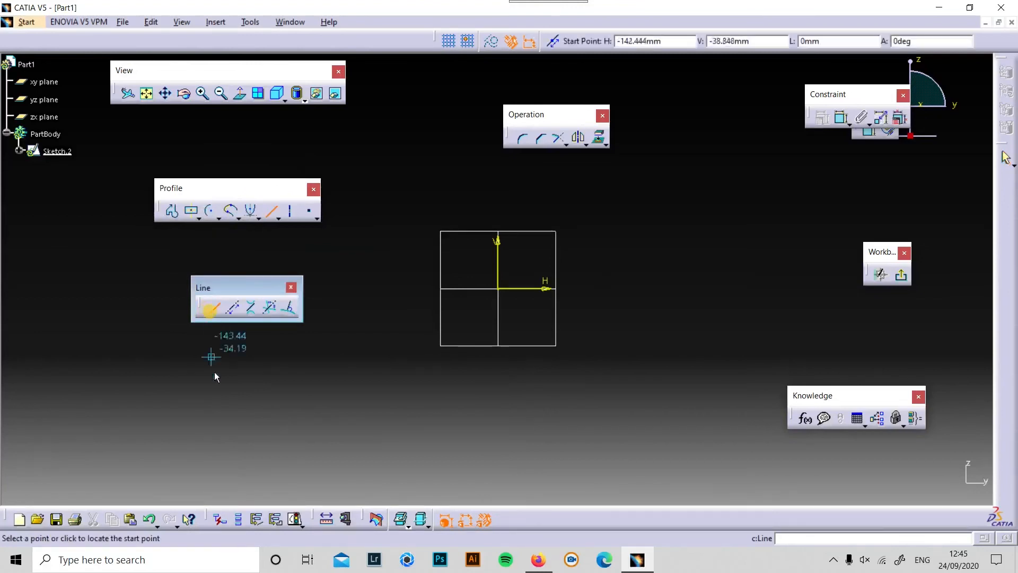
pyautogui.click(223, 419)
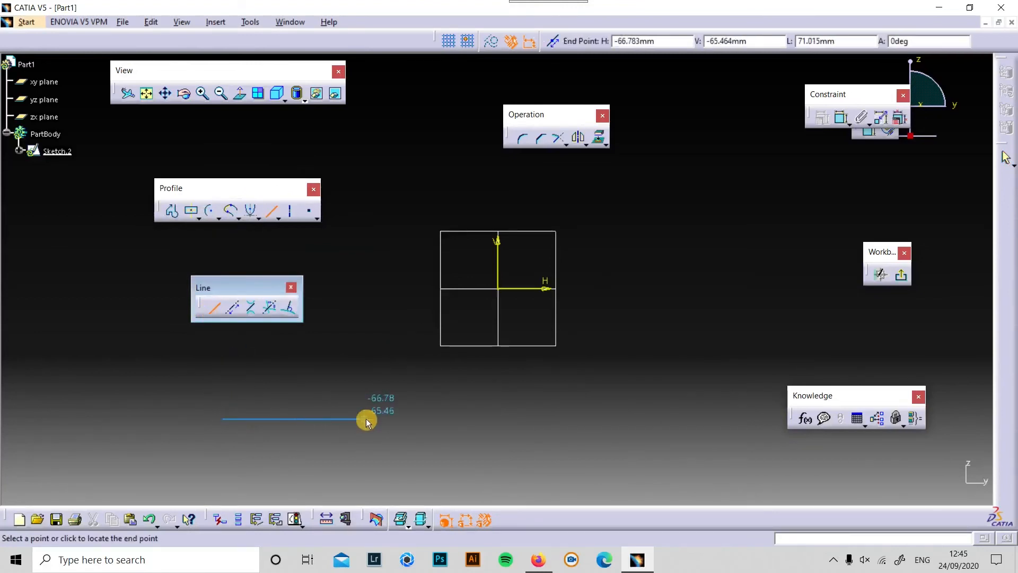
pyautogui.click(366, 418)
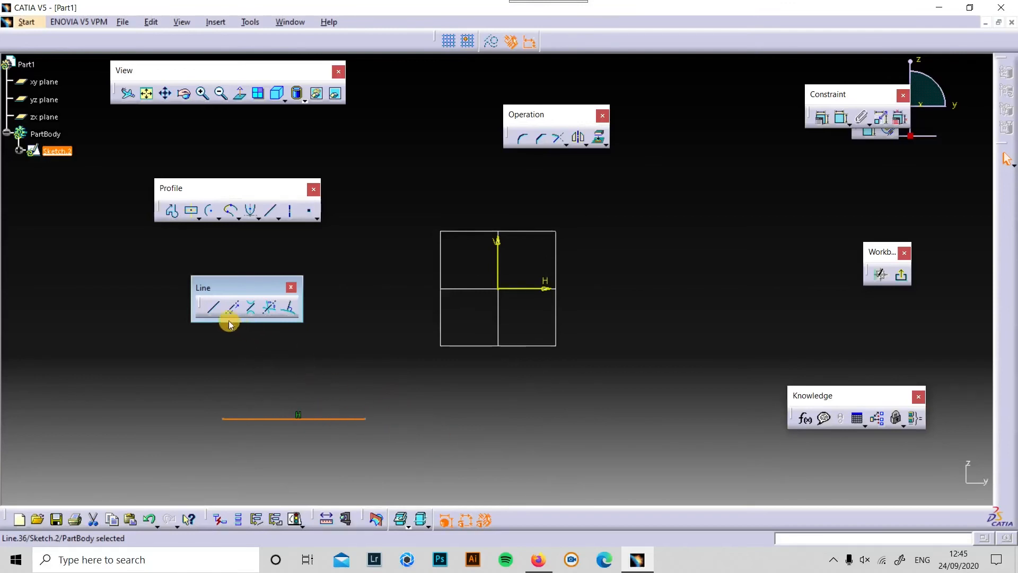
# Sketch a horizontal line about 47 mm long above the first line and a slanted line to its right
pyautogui.click(211, 308)
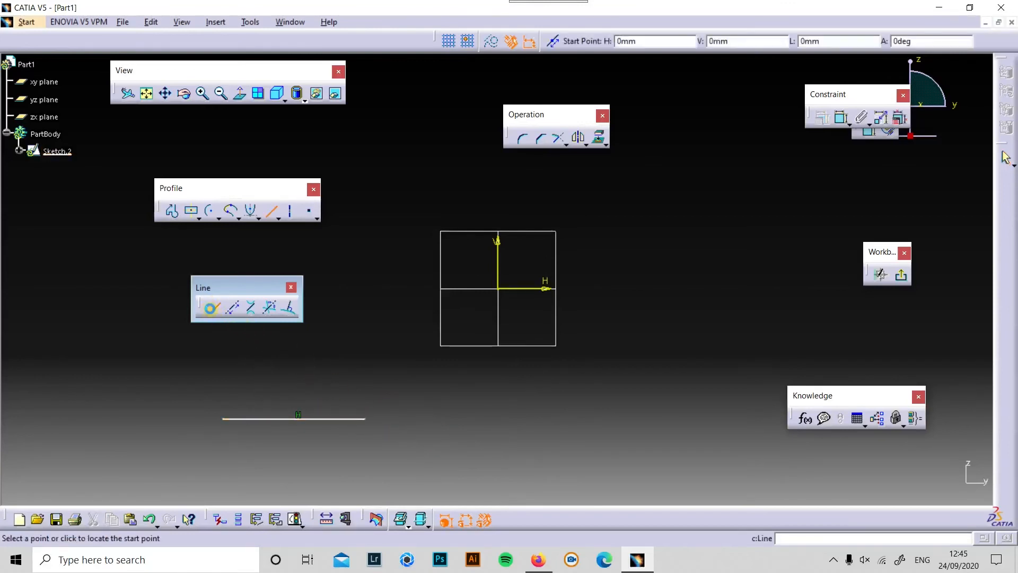
pyautogui.click(280, 369)
pyautogui.click(374, 367)
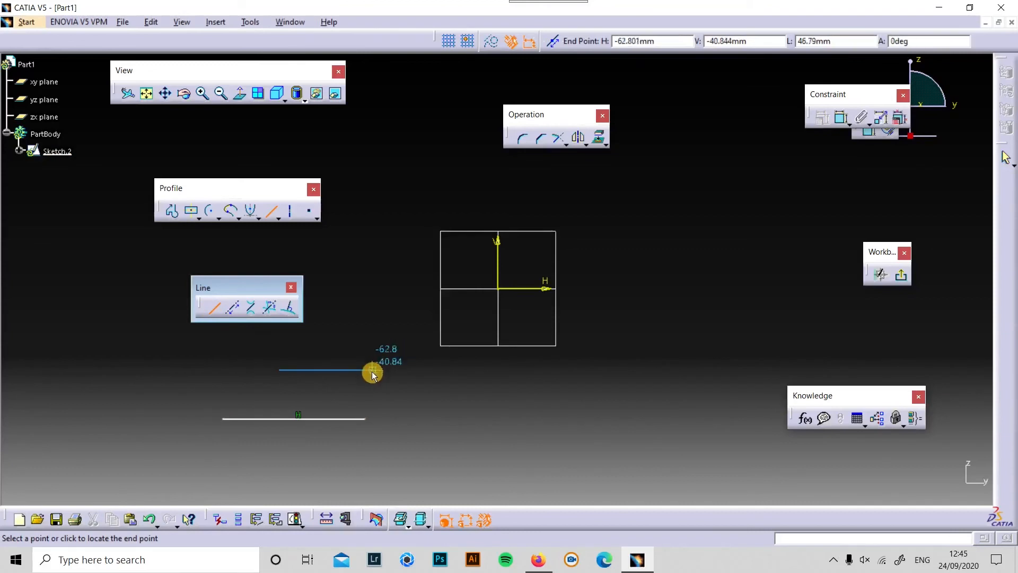
pyautogui.click(388, 307)
pyautogui.click(440, 379)
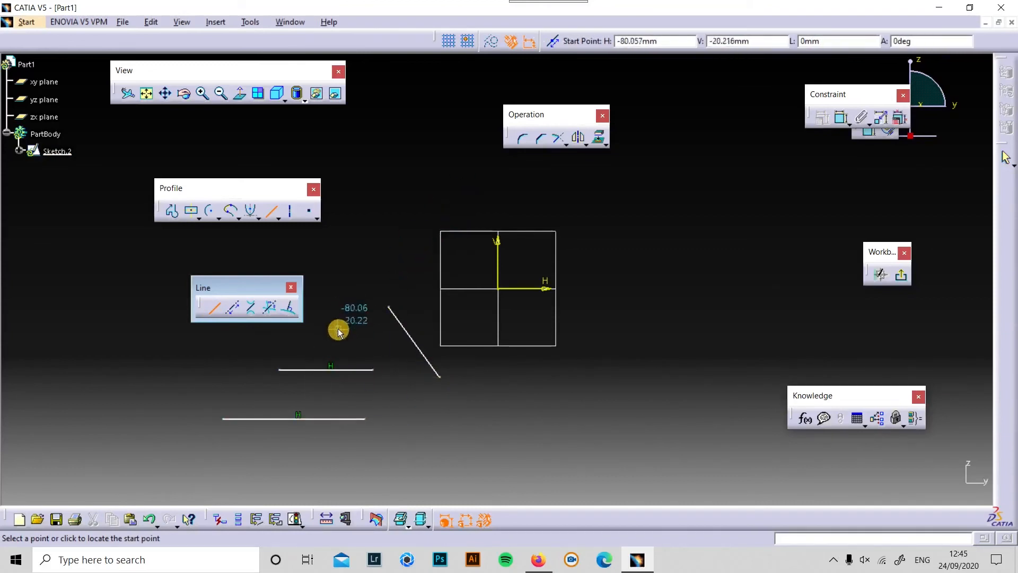
pyautogui.press('Escape')
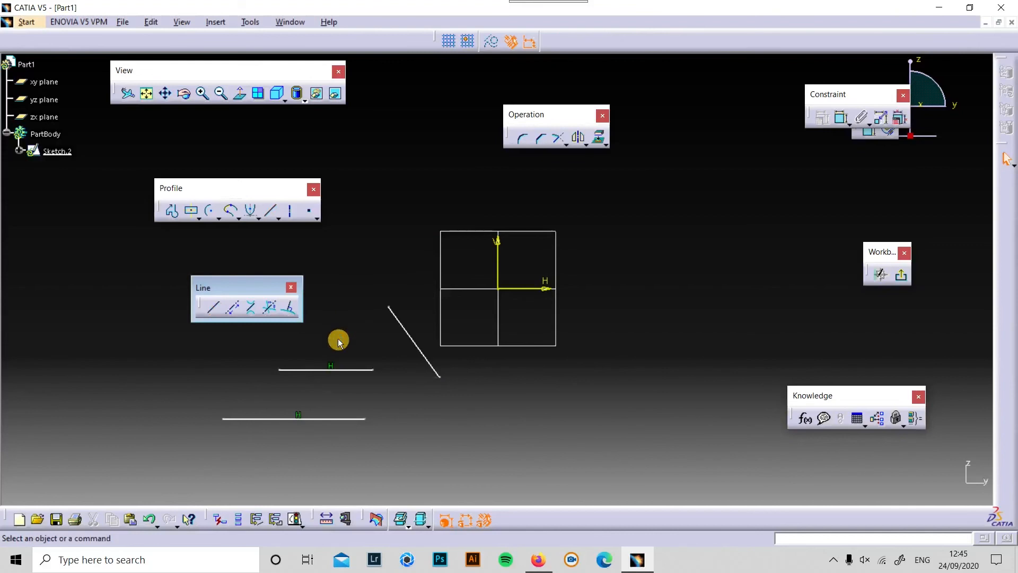
# Place a horizontal infinite line along the H axis and delete it
pyautogui.click(227, 313)
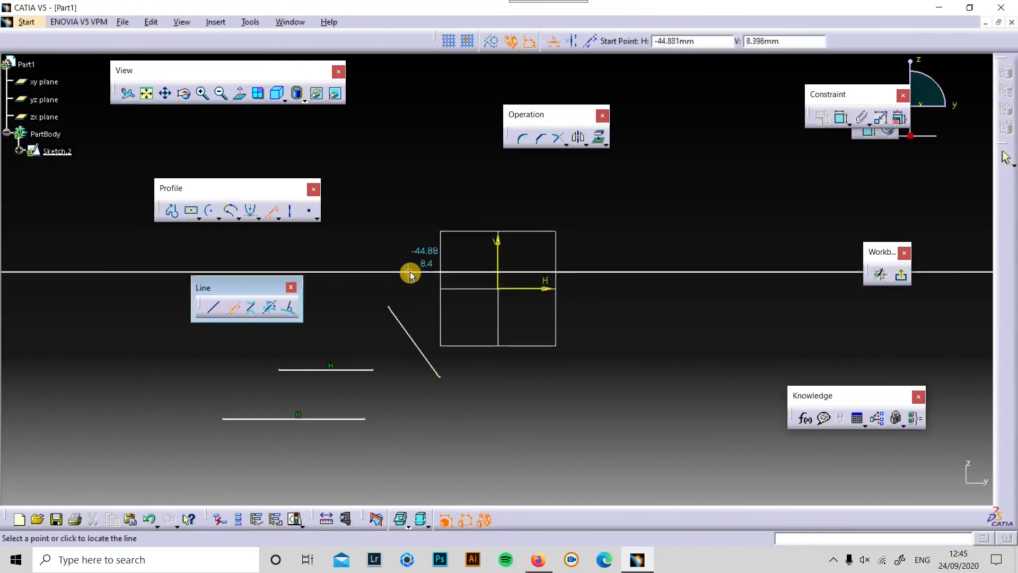
pyautogui.click(412, 292)
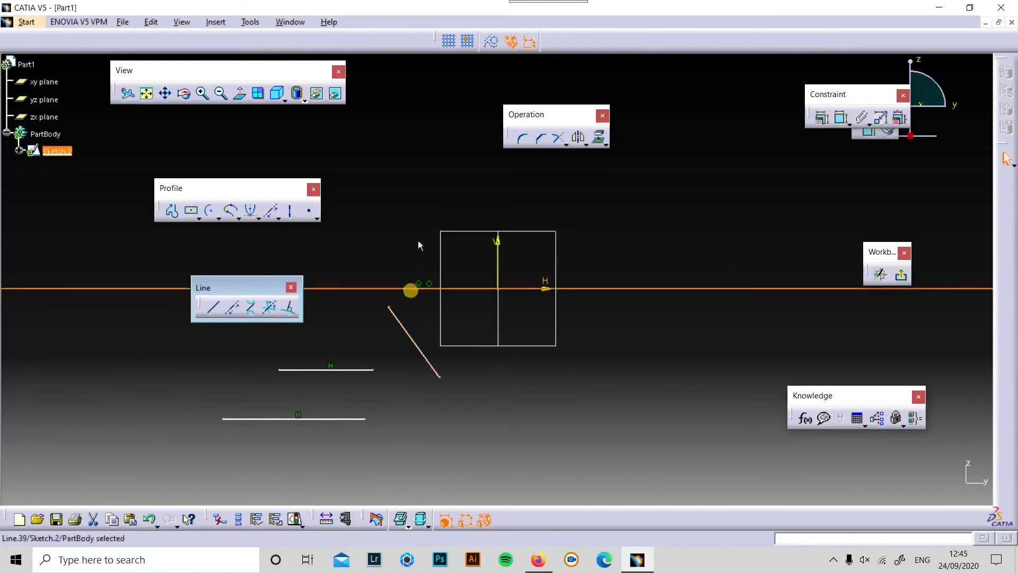
pyautogui.press('Delete')
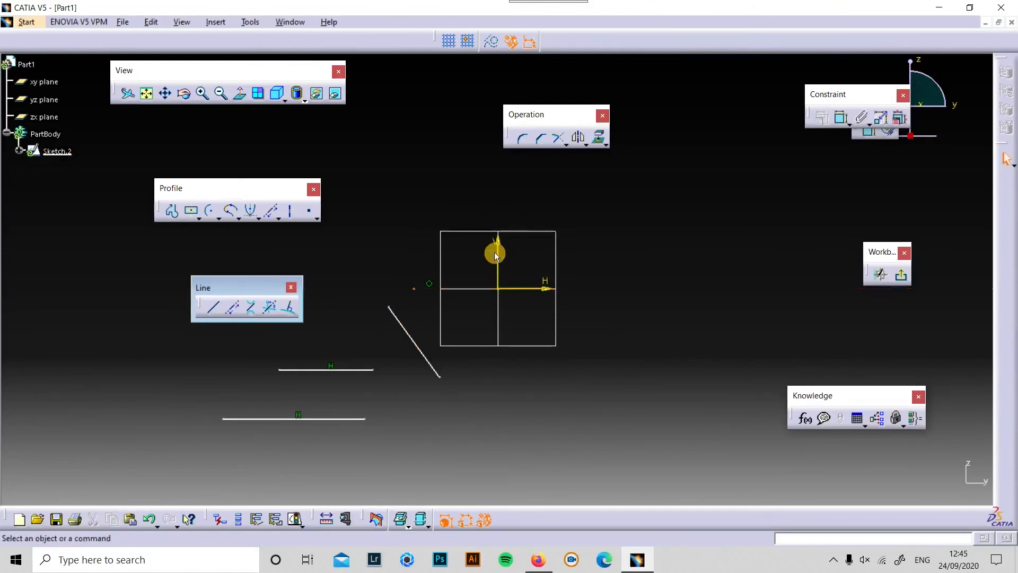
# Delete all the remaining lines and the leftover point from the sketch
pyautogui.moveTo(41, 228); pyautogui.dragTo(549, 421)
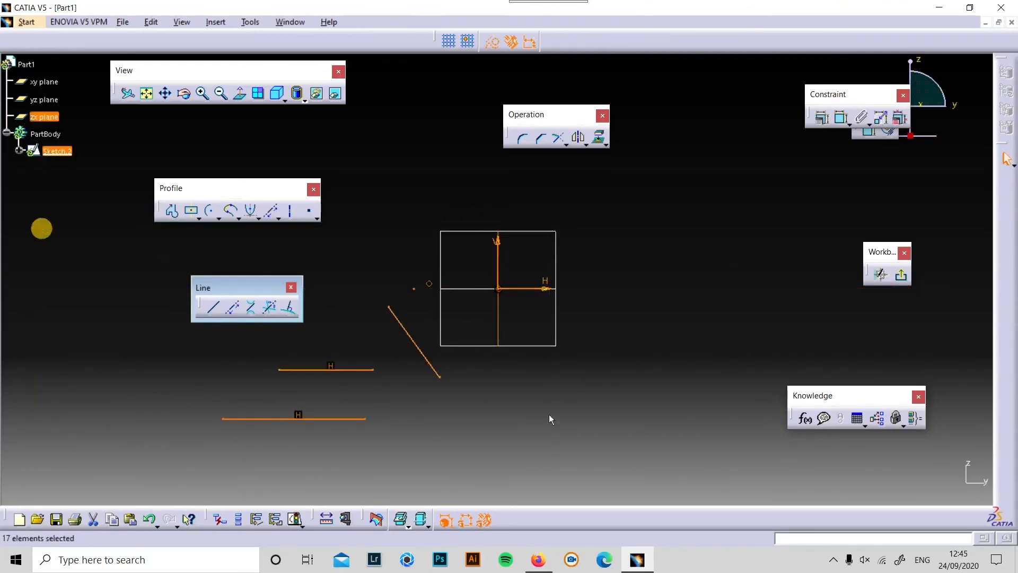
pyautogui.press('Delete')
pyautogui.click(255, 379)
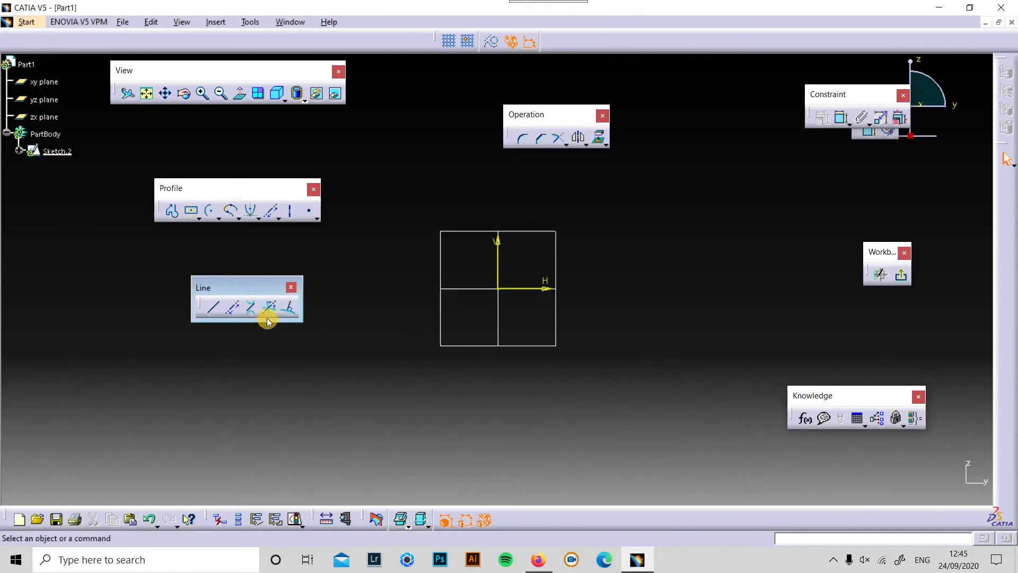
# Sketch two slanted lines that cross each other just below the sketch origin
pyautogui.click(213, 307)
pyautogui.click(412, 317)
pyautogui.click(616, 358)
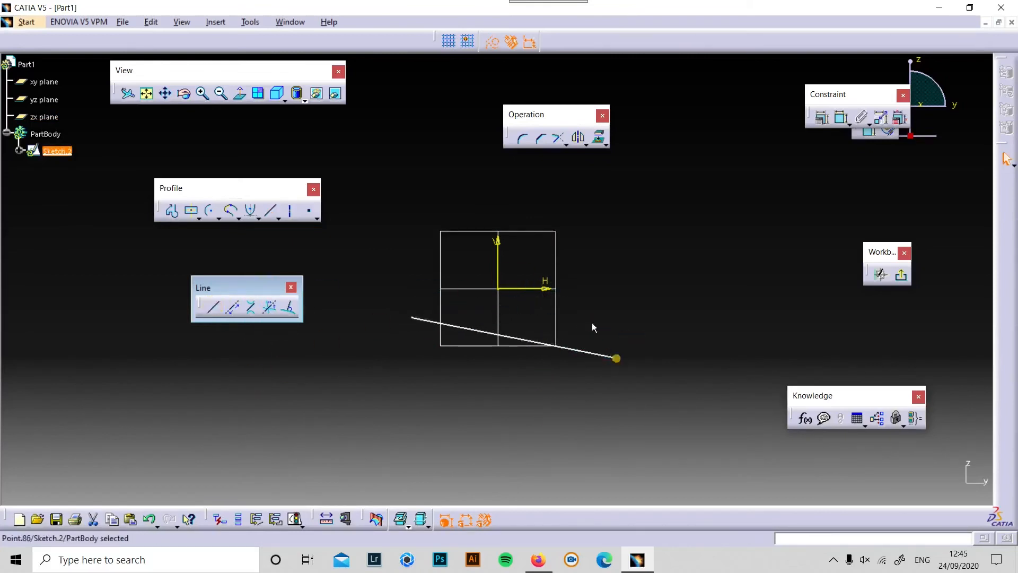
pyautogui.click(213, 308)
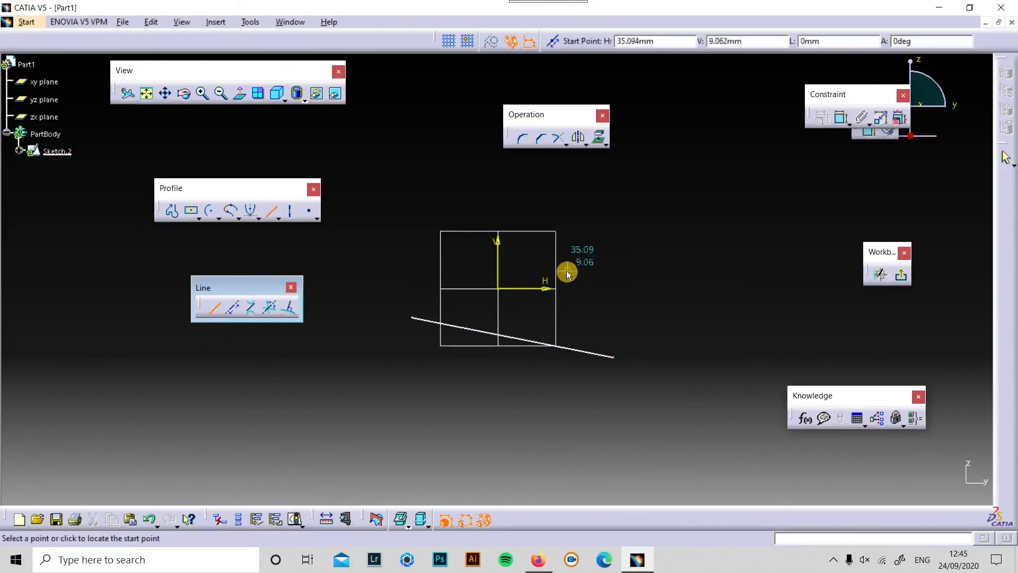
pyautogui.click(568, 270)
pyautogui.click(406, 429)
# Create a bisecting line between the two crossing lines
pyautogui.click(270, 308)
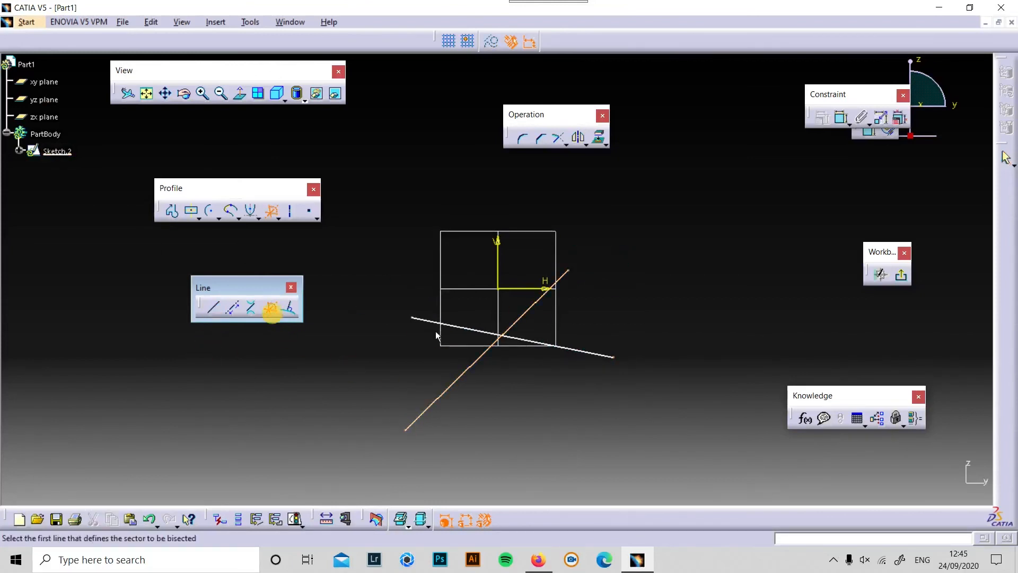
pyautogui.click(469, 329)
pyautogui.click(533, 310)
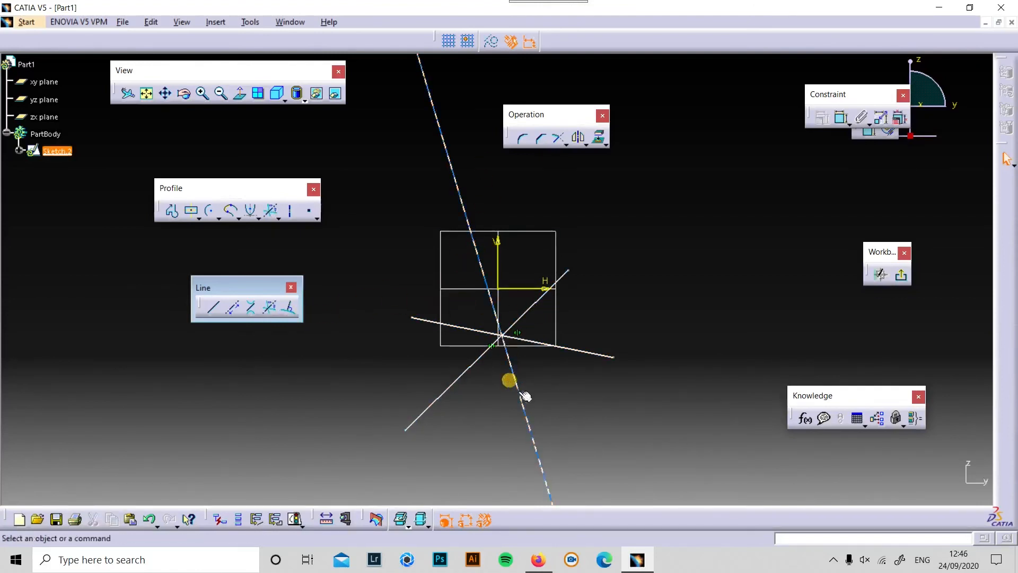
# Delete the two crossing lines and the bisecting line from the sketch
pyautogui.moveTo(627, 205); pyautogui.dragTo(358, 400)
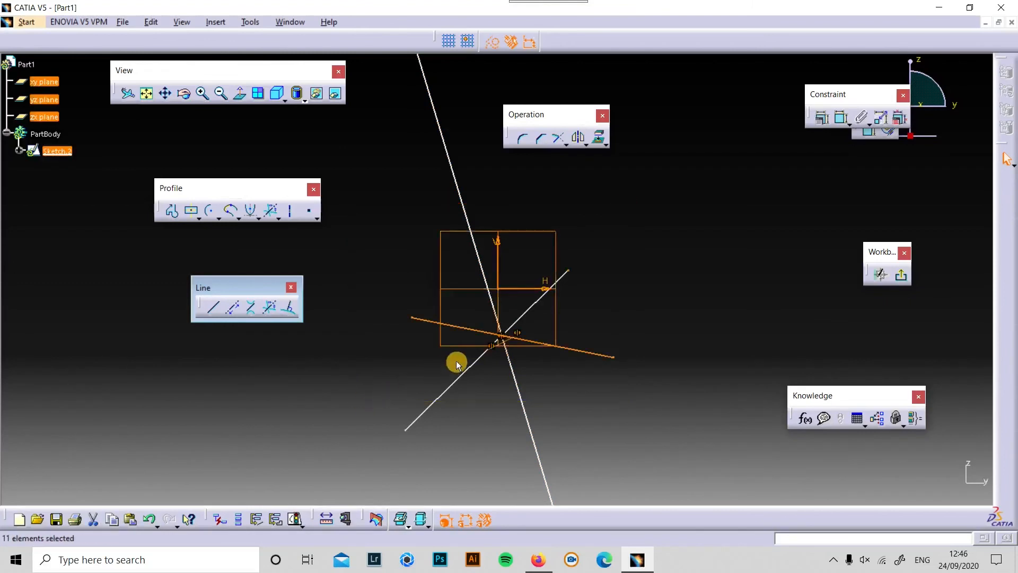
pyautogui.press('Delete')
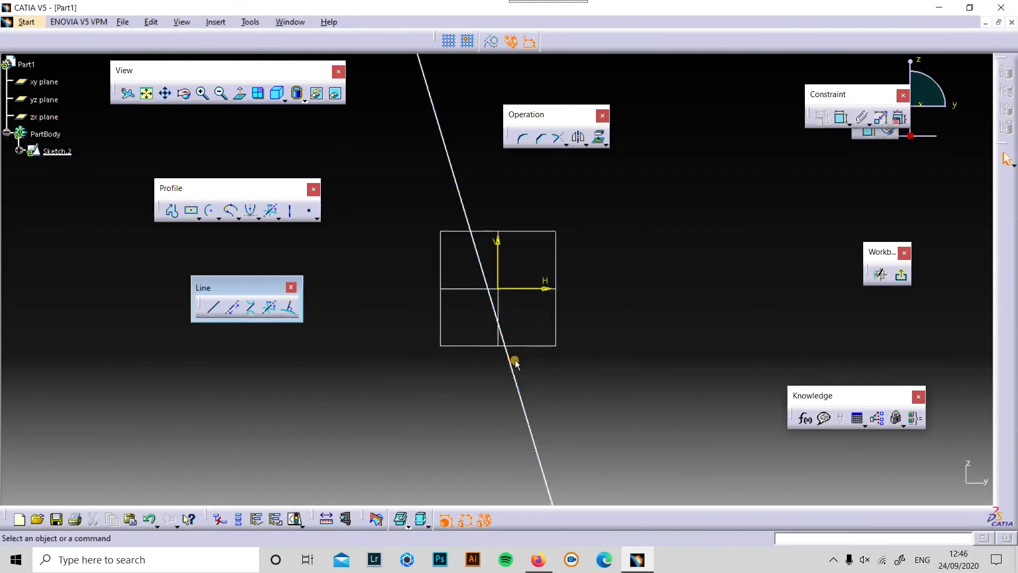
pyautogui.click(513, 367)
pyautogui.press('Delete')
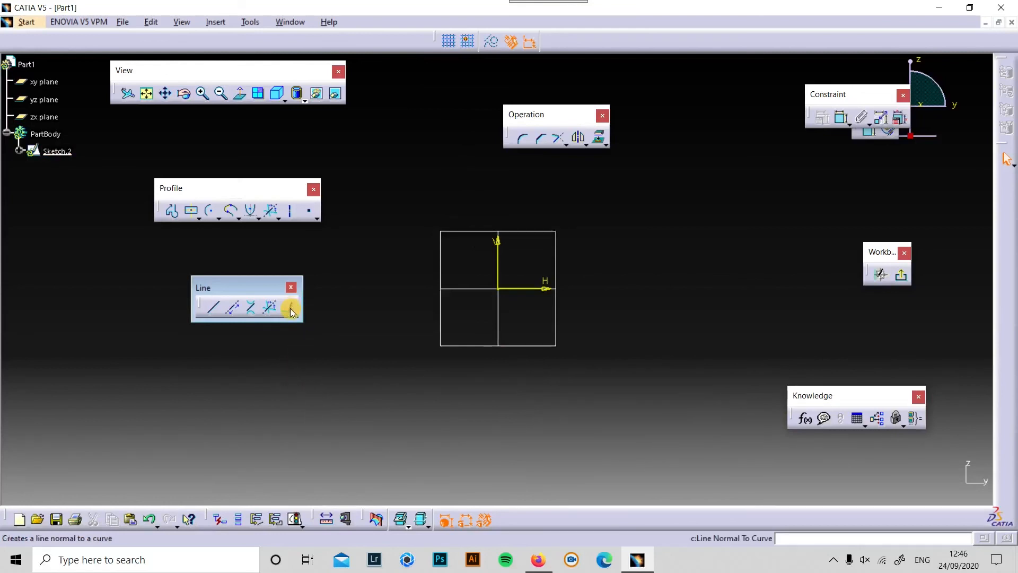
# Sketch a circle of about 32.5 mm radius, centred below and left of the origin, with its radius point on the V axis
pyautogui.click(220, 218)
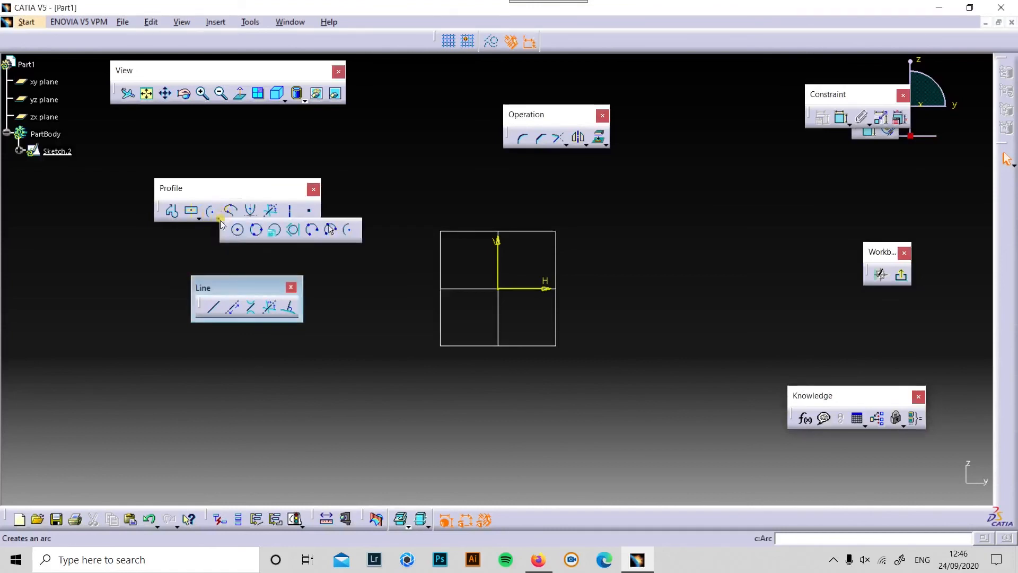
pyautogui.click(257, 229)
pyautogui.click(436, 323)
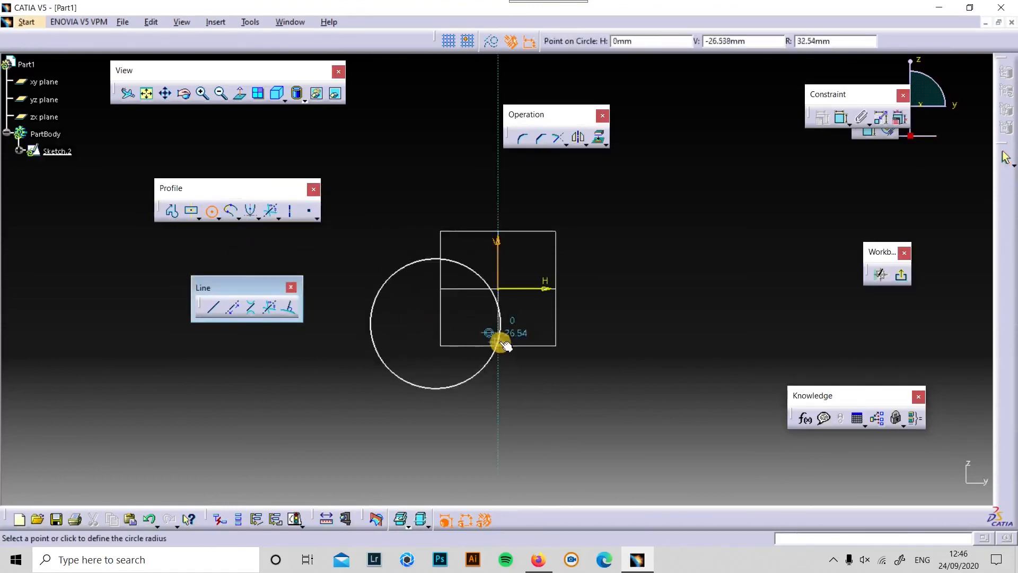
pyautogui.click(500, 336)
# Create a line normal to the circle, running upward from near its top
pyautogui.click(291, 310)
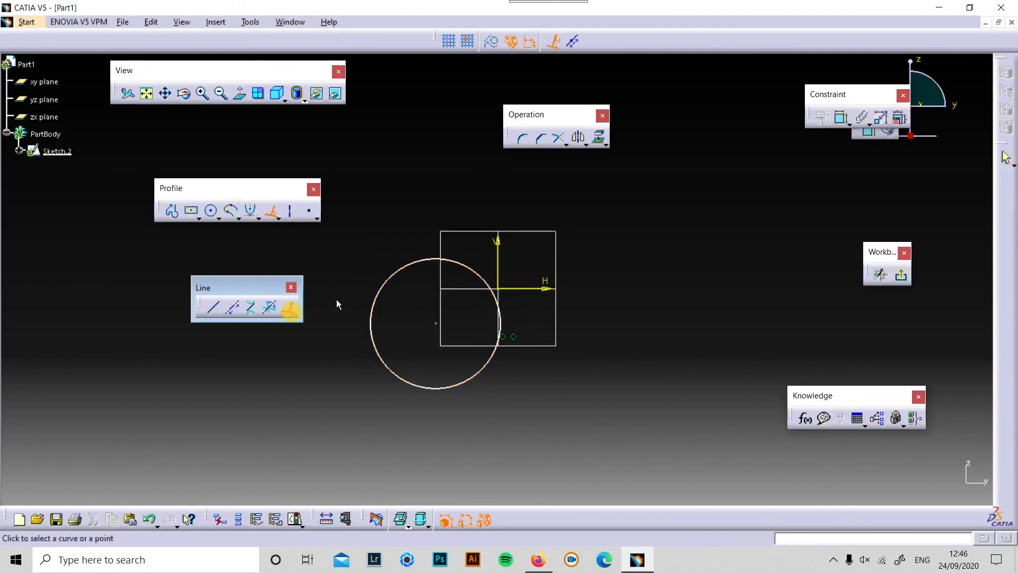
pyautogui.click(440, 259)
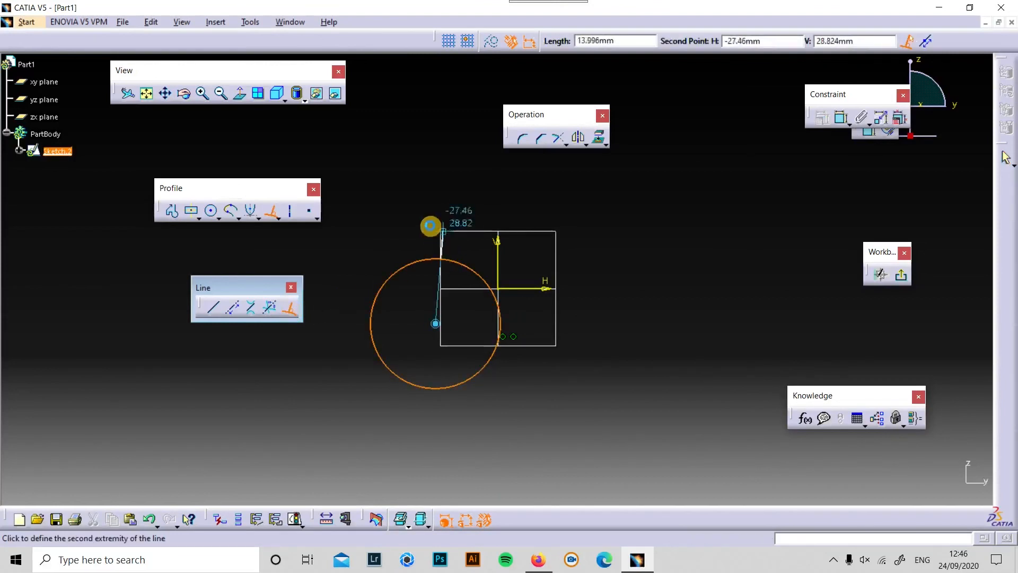
pyautogui.click(491, 183)
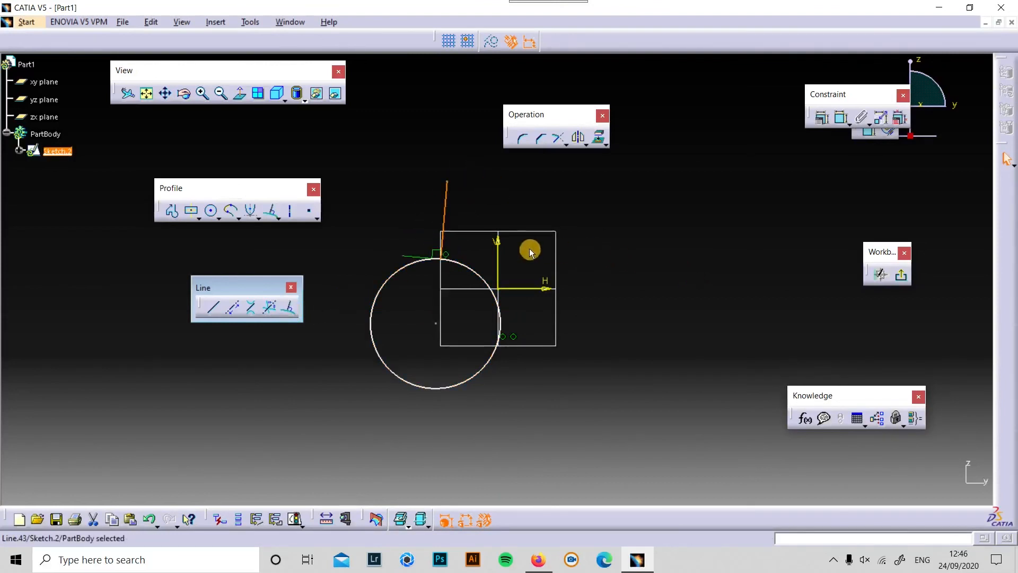
# Delete the normal line and the circle from the sketch
pyautogui.press('Delete')
pyautogui.click(398, 278)
pyautogui.press('Delete')
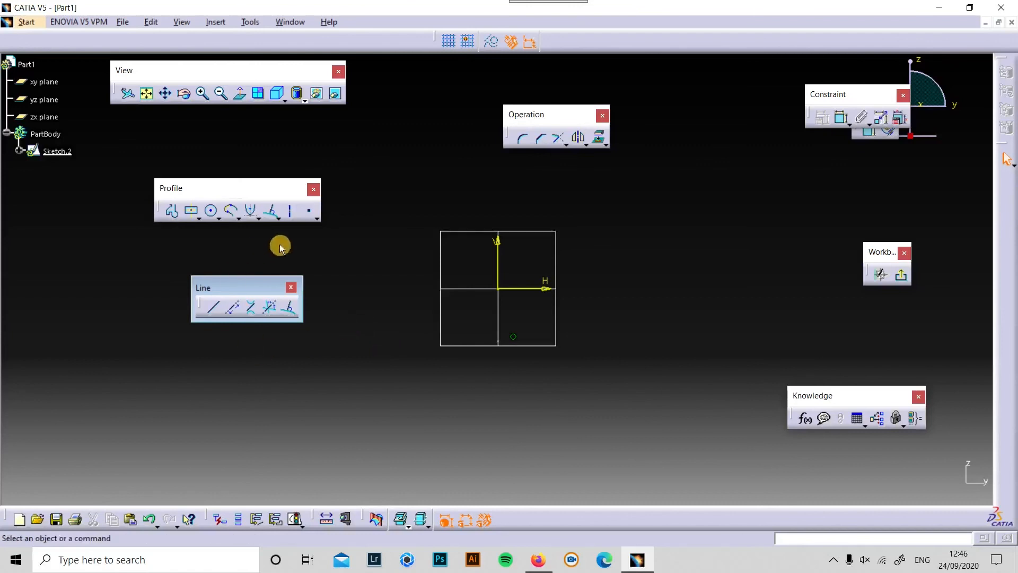
# Close the floating Line toolbar
pyautogui.click(291, 287)
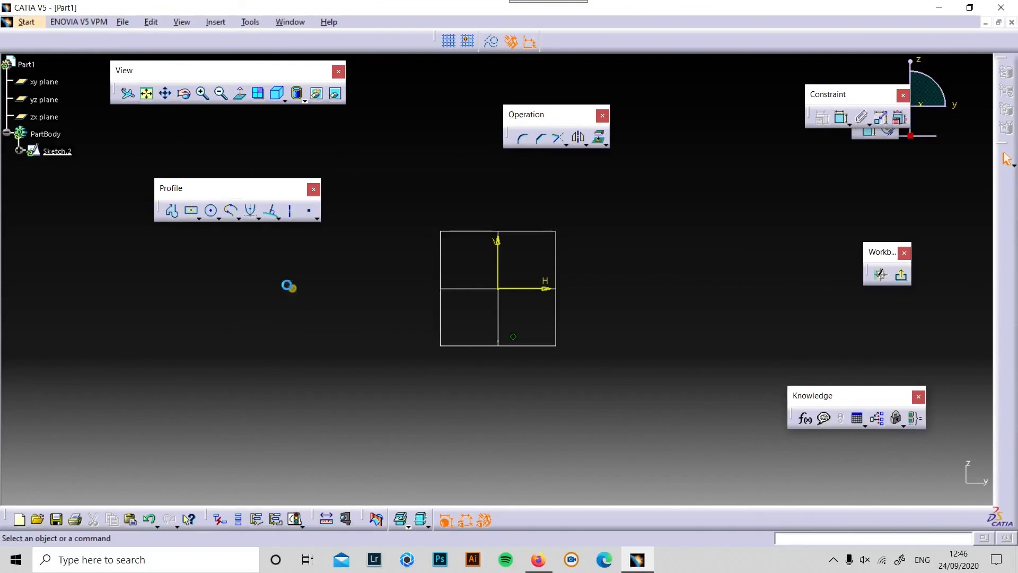
pyautogui.click(316, 220)
pyautogui.click(289, 269)
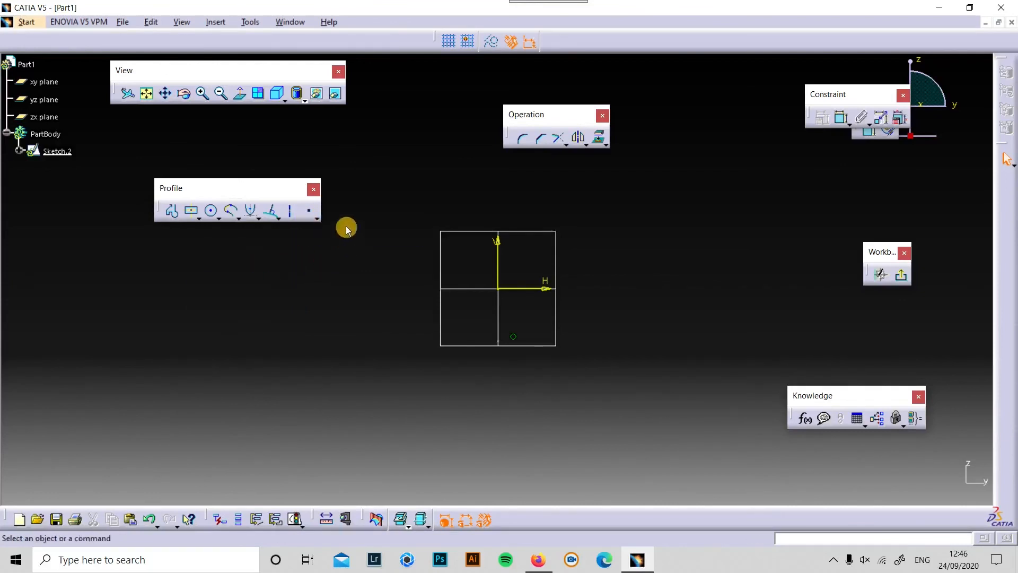
# Place a single point in the sketch, above and left of the origin, and clear the selection
pyautogui.click(316, 218)
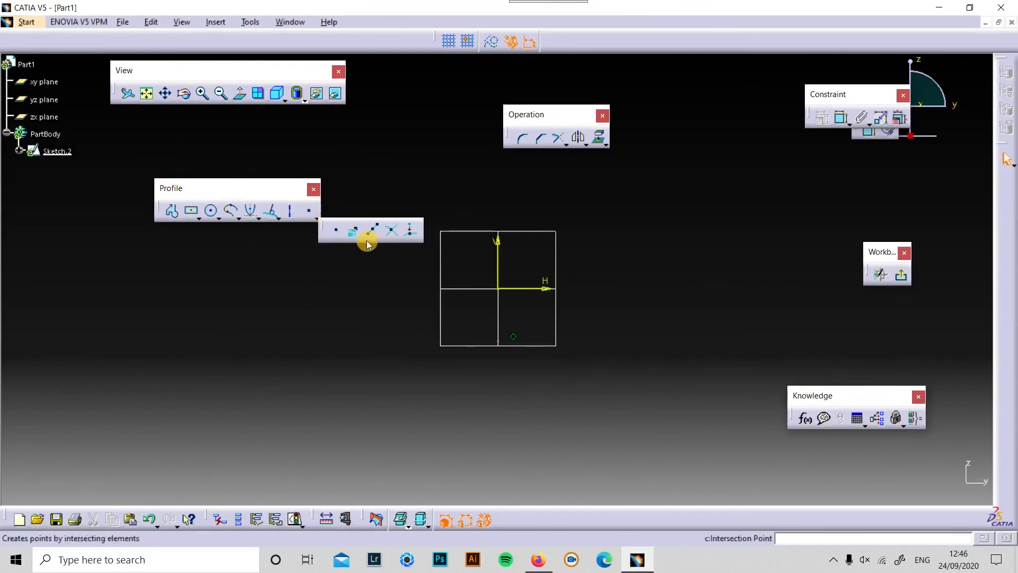
pyautogui.click(410, 230)
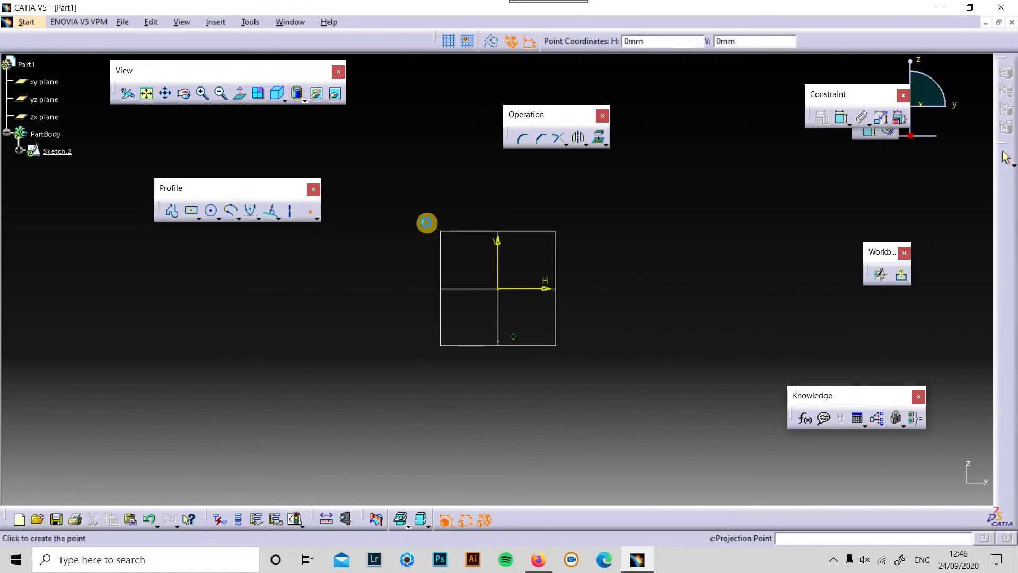
pyautogui.click(459, 211)
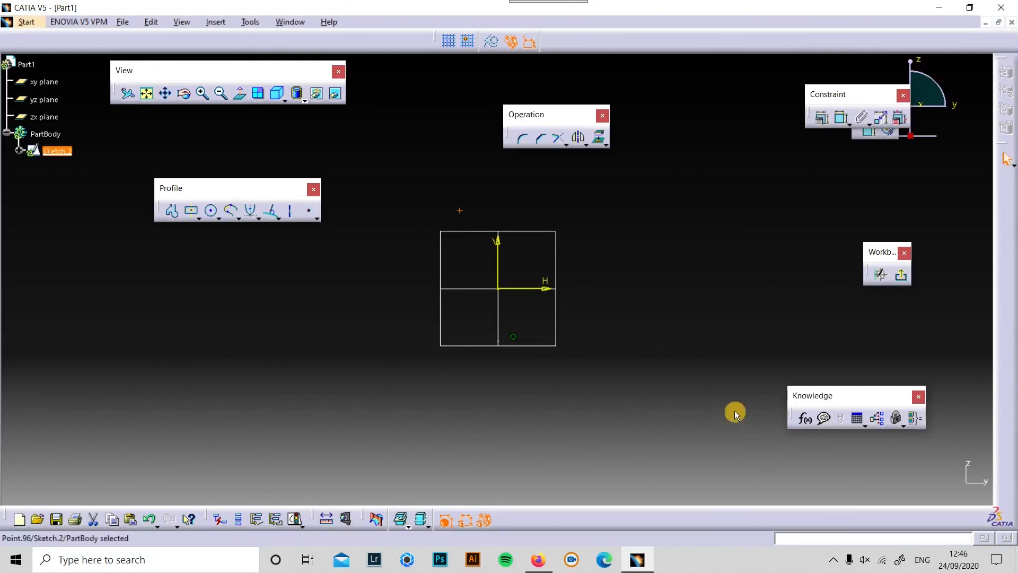
pyautogui.click(562, 306)
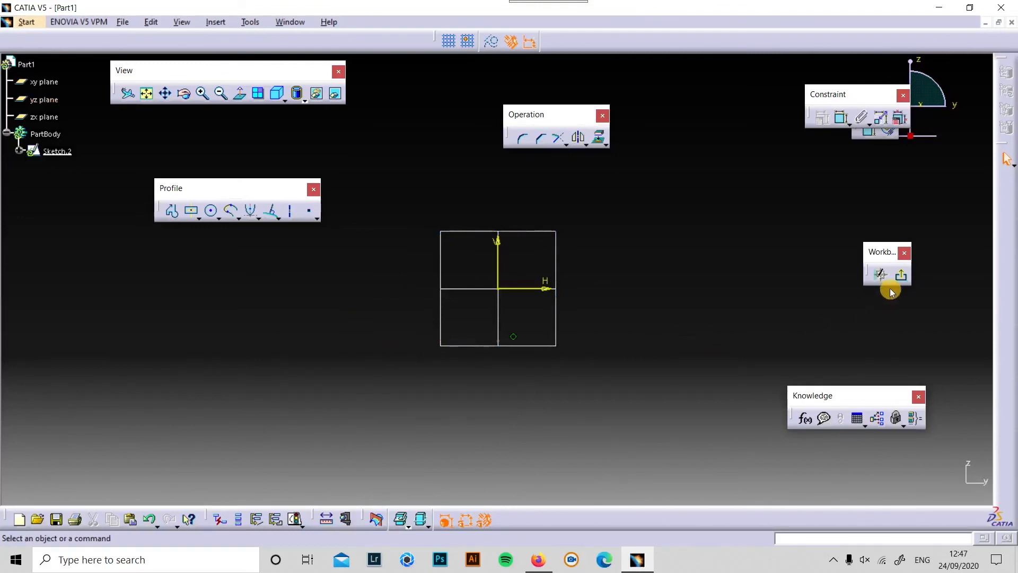
# Exit the Sketcher workbench to the 3D part, then briefly reopen Sketch.2 and exit it again
pyautogui.click(902, 277)
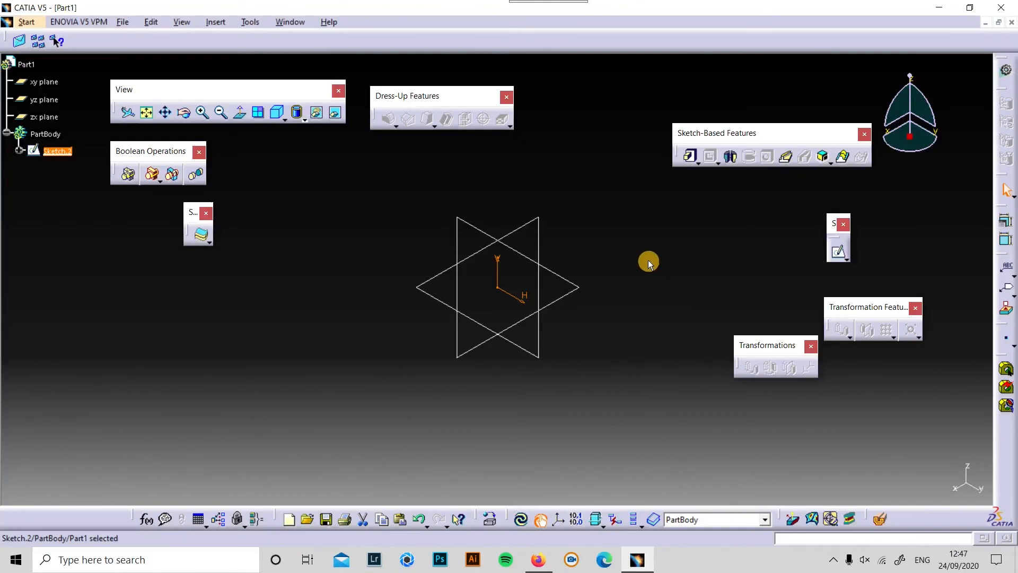
pyautogui.click(836, 250)
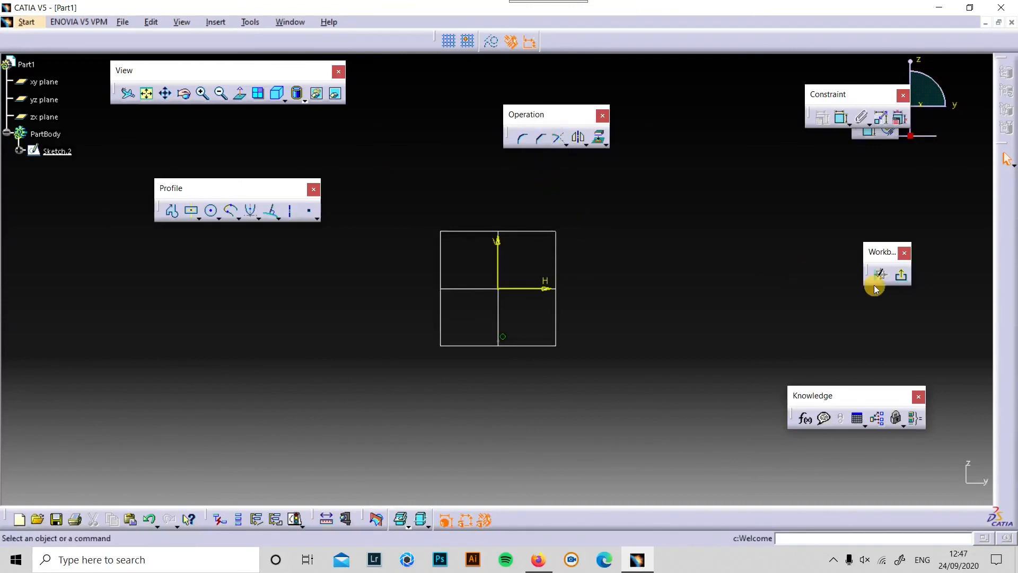
pyautogui.click(900, 274)
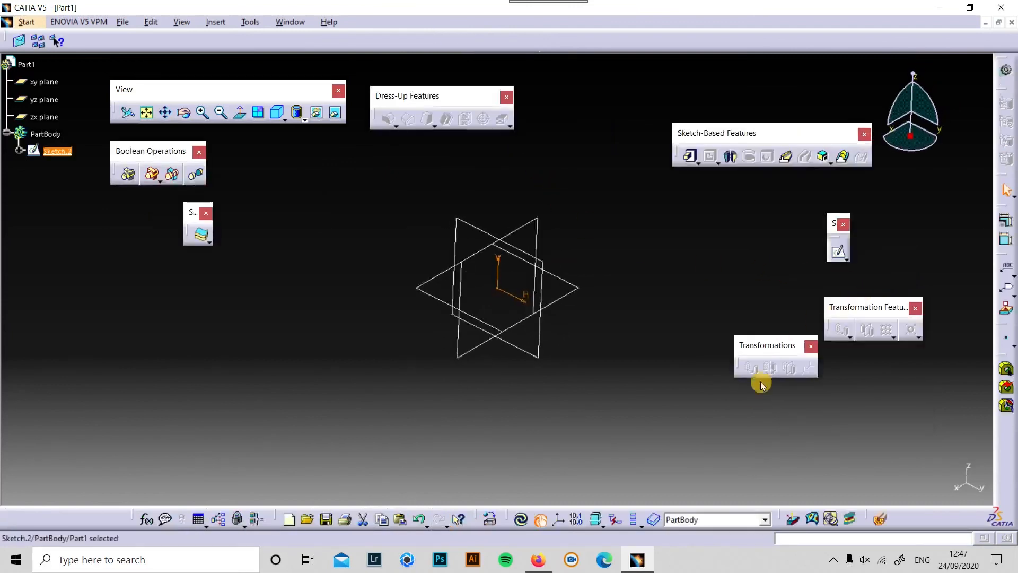